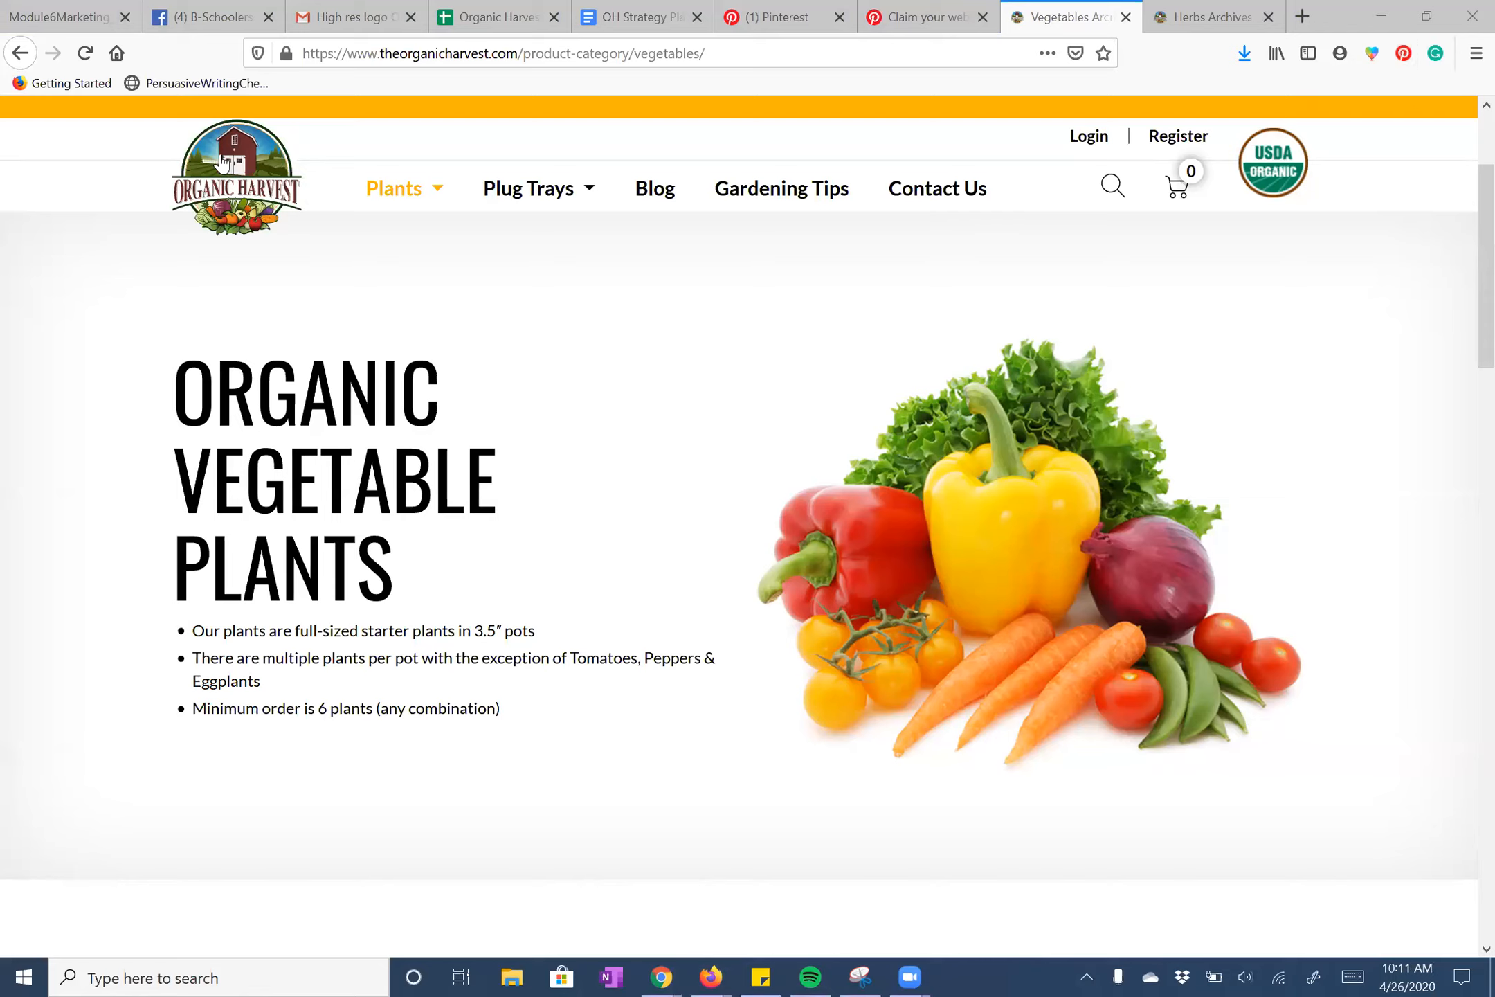
Start saving the mixed-vegetable image as a pin and change its description's opening to "Fresh #organic #Vegetables", removing the word "Archives".
mouse_move(787, 359)
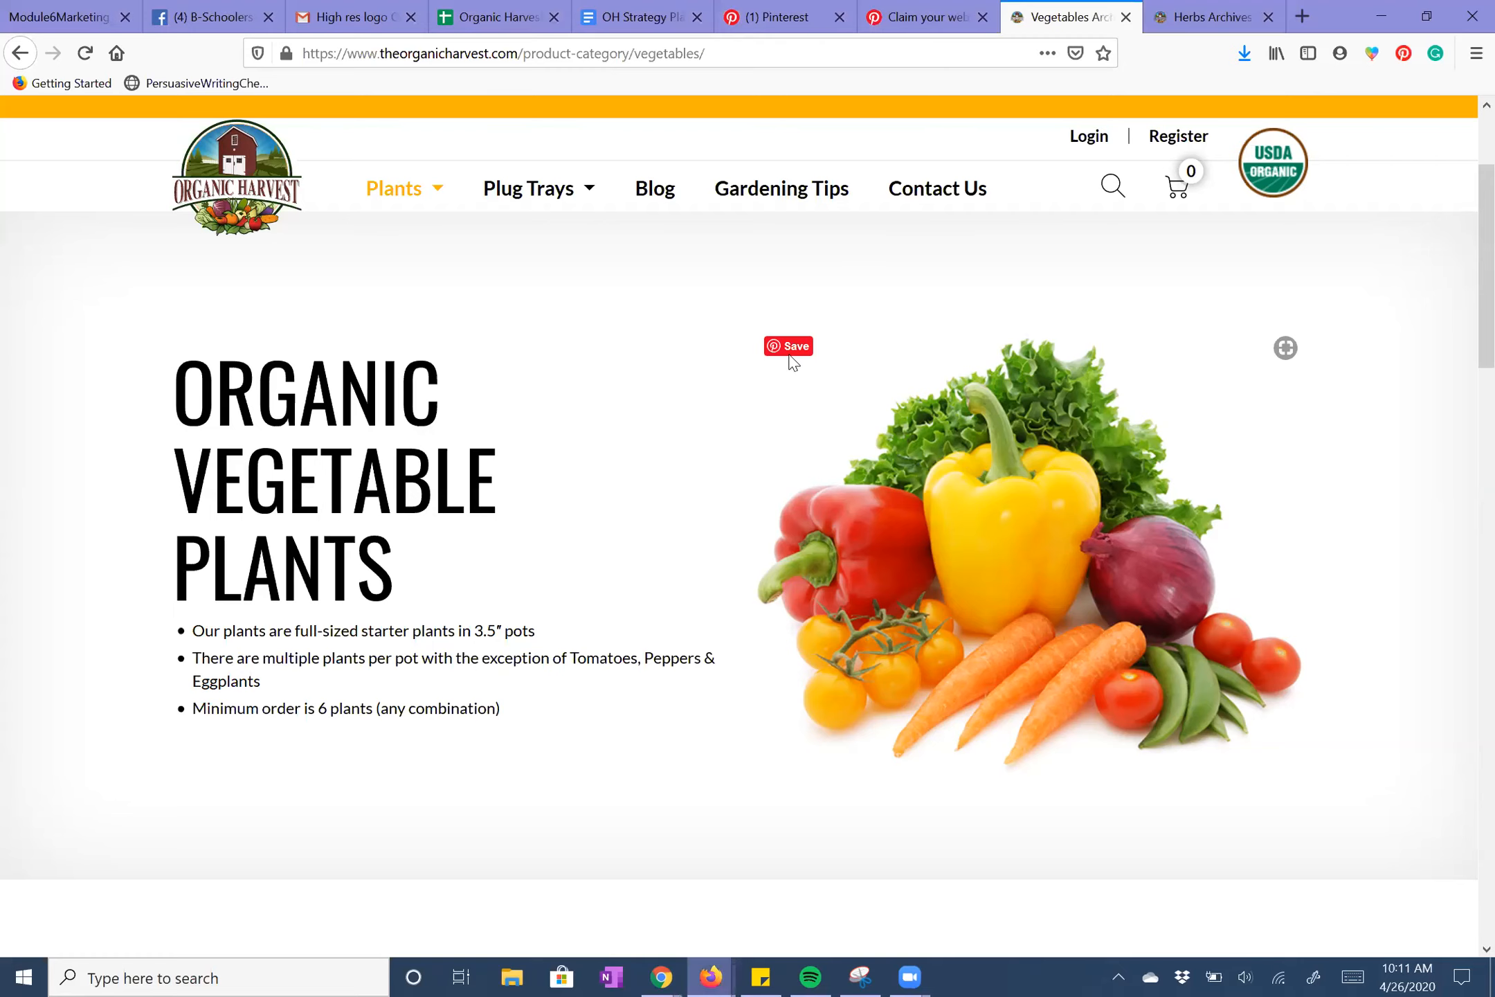
left_click(789, 360)
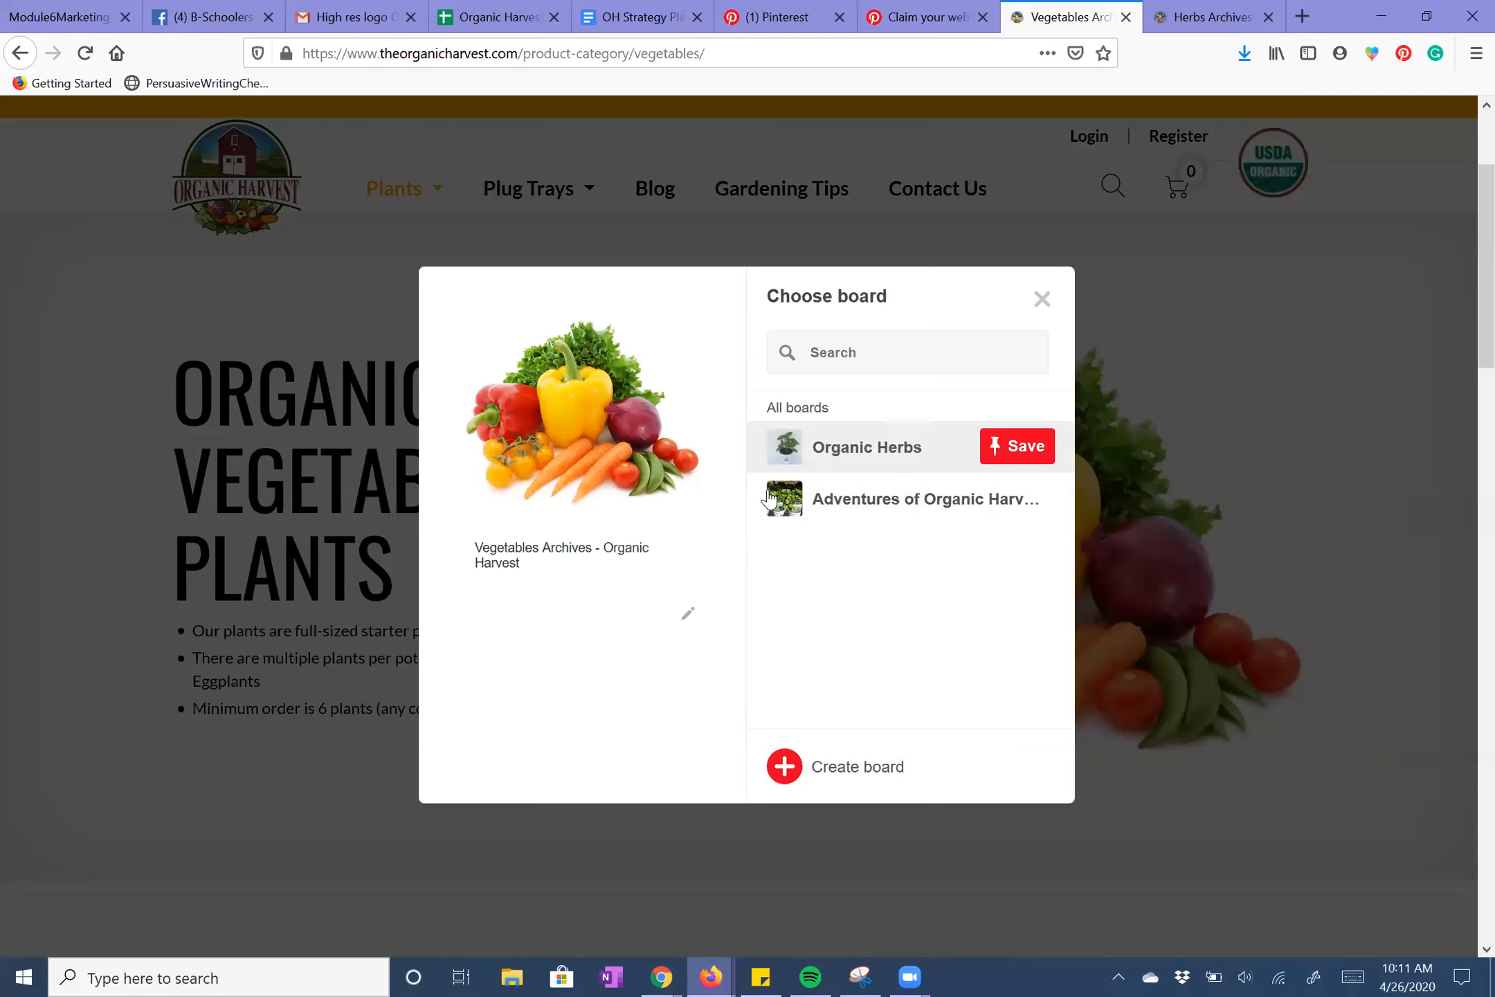
double_click(493, 549)
left_click(537, 587)
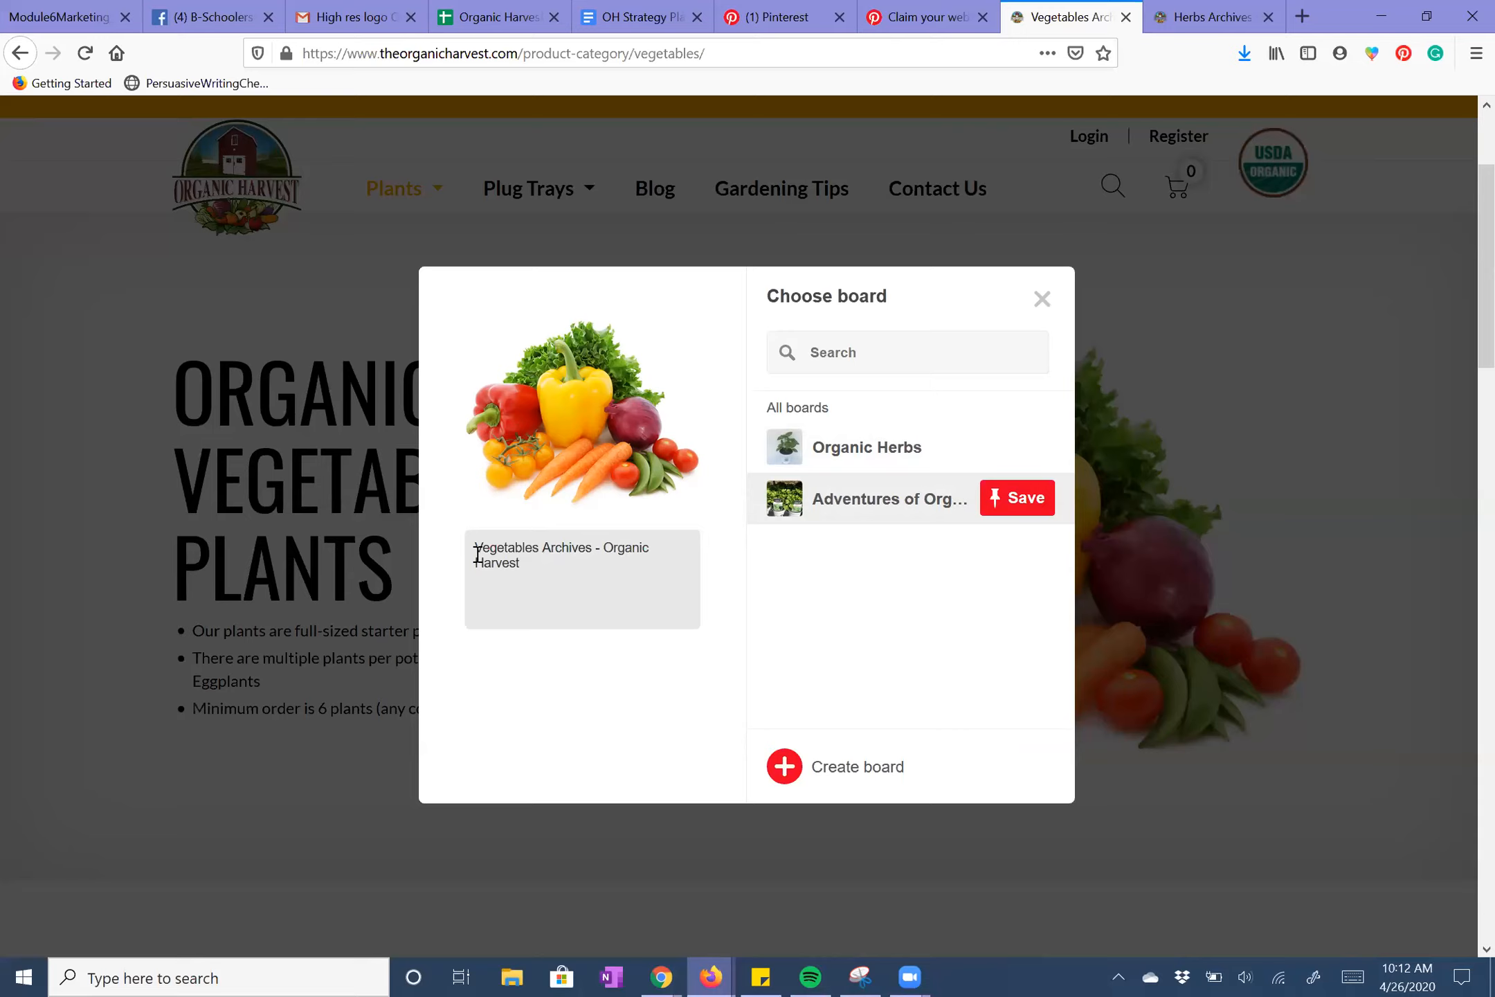
double_click(560, 547)
key("BackSpace")
left_click(478, 548)
type("Fresh #organic #")
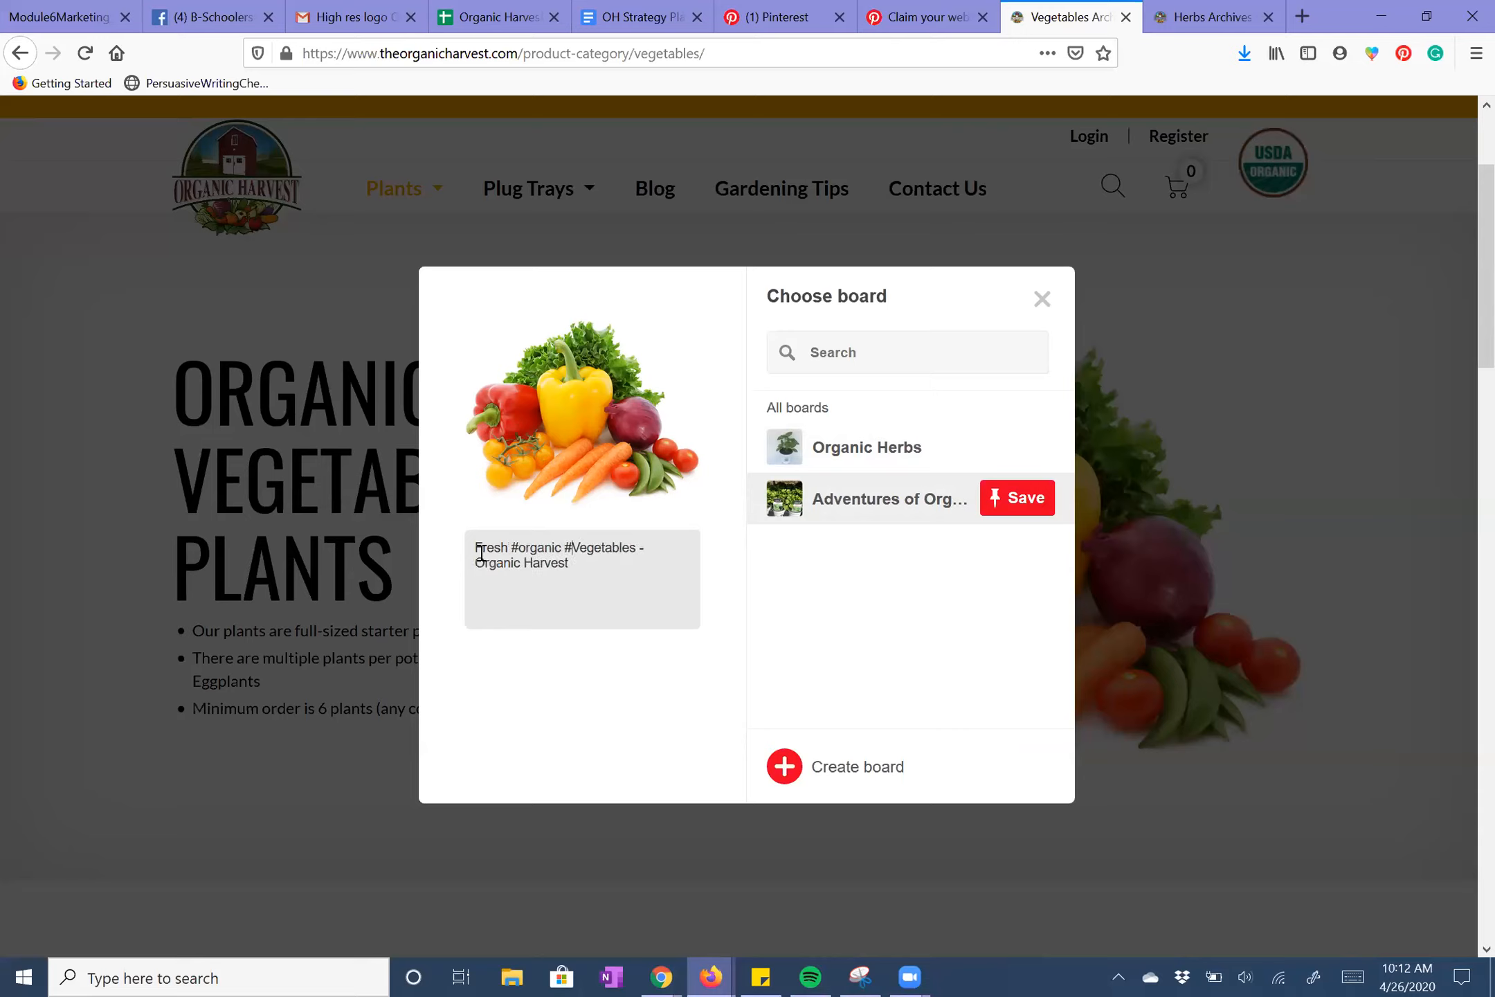
Insert "that you can grow in your home #garden" after "#Vegetables" in the pin description.
left_click(637, 548)
type("that")
type(" you can grow")
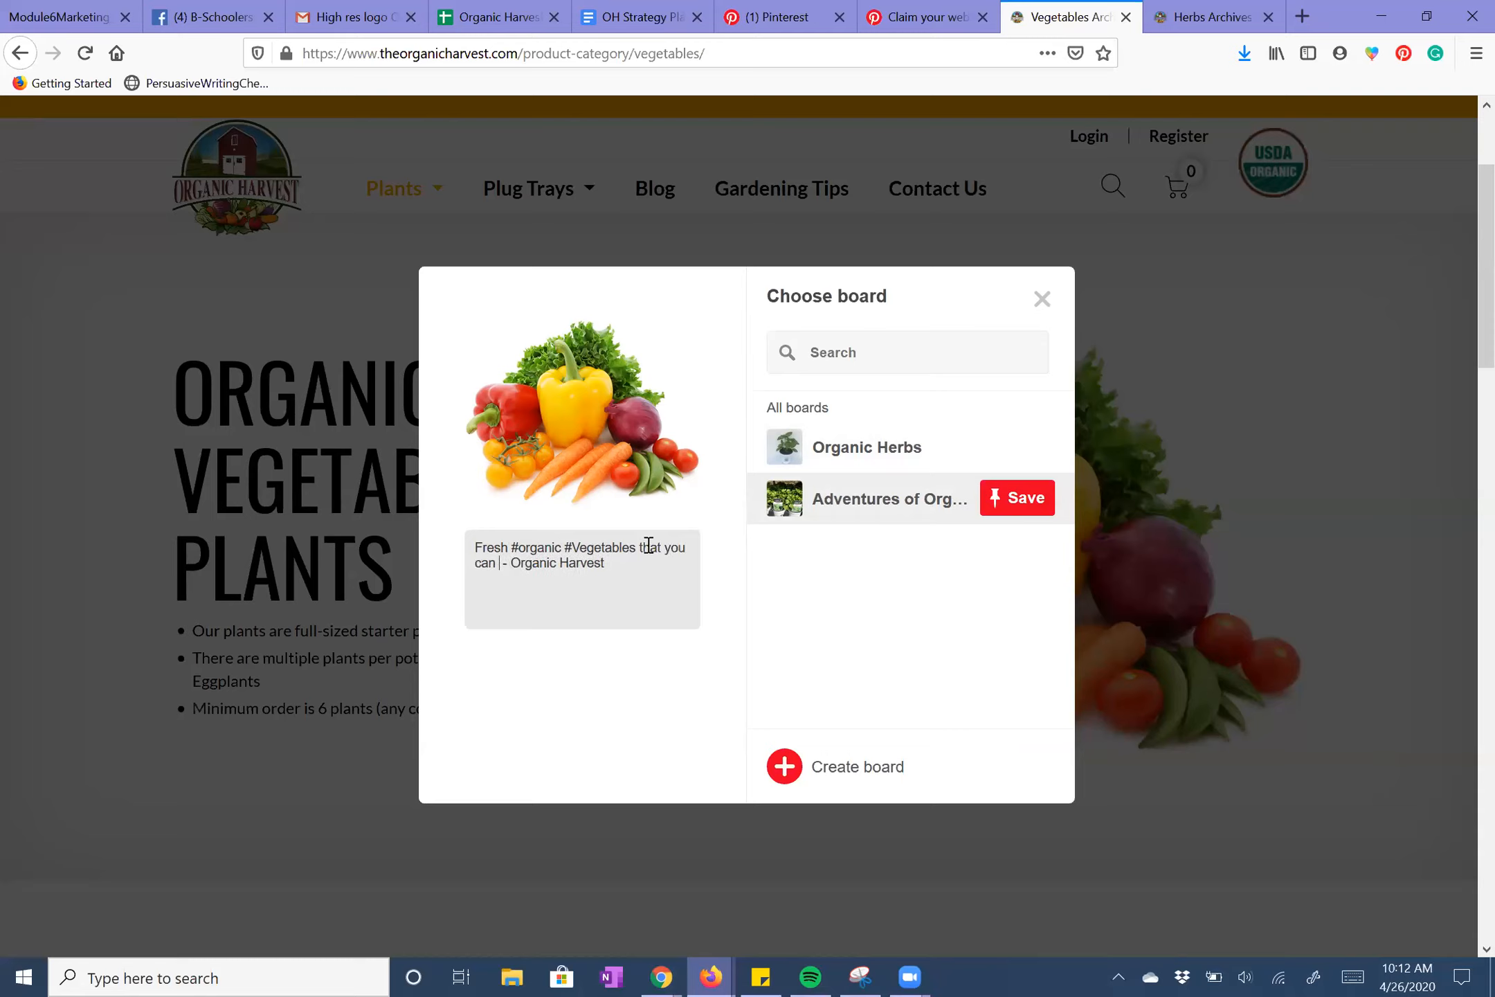
type(" in your home ")
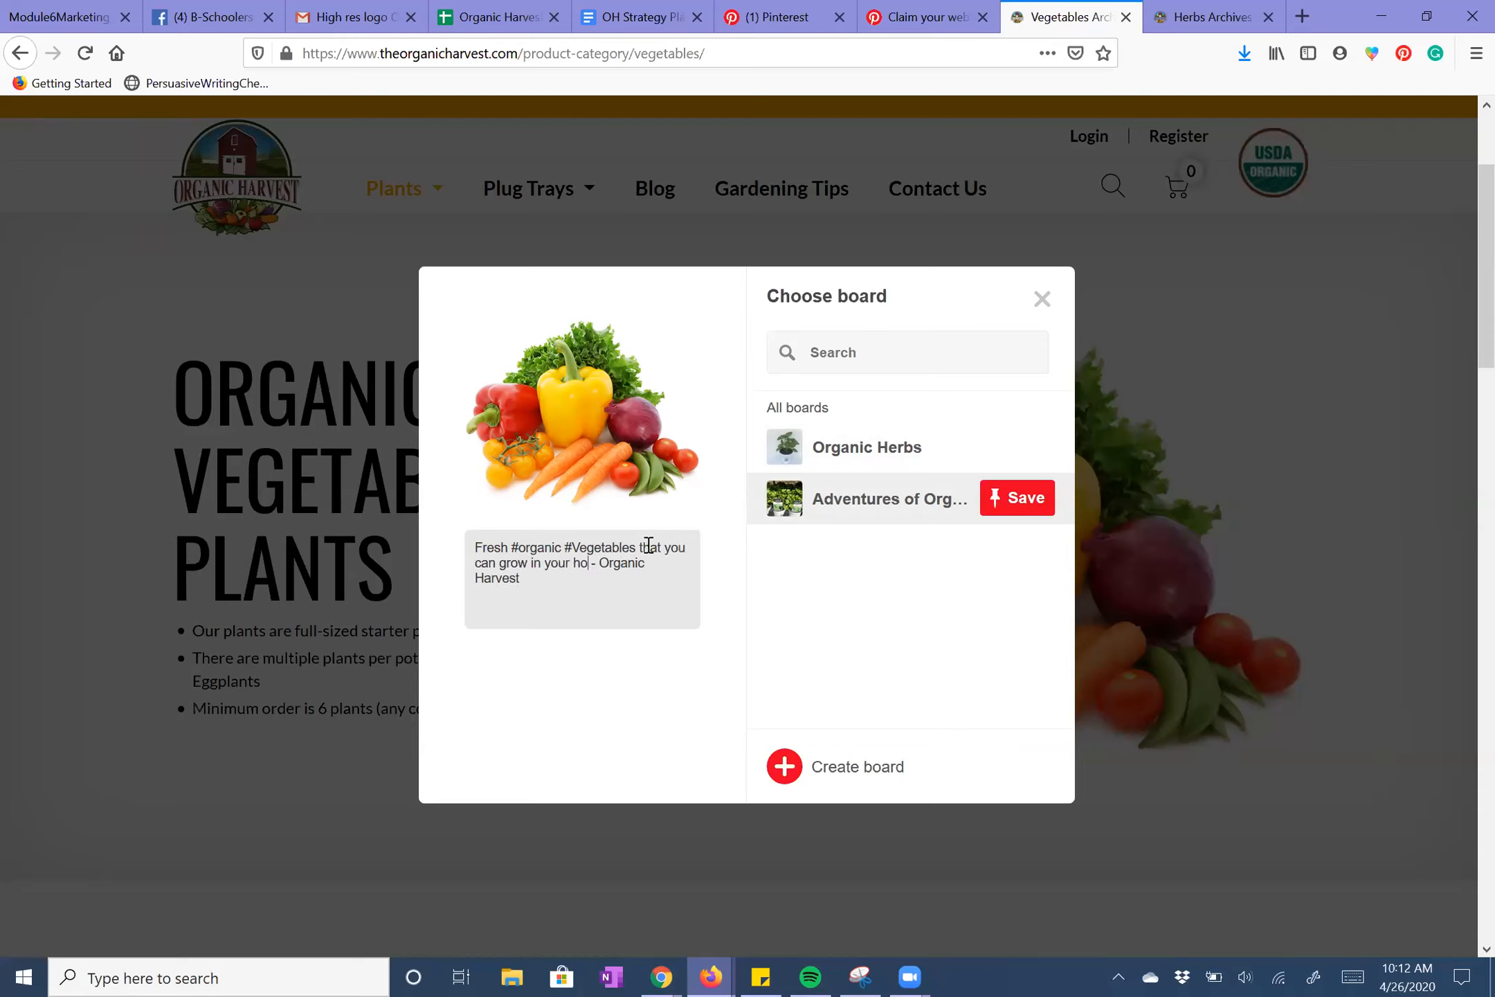
type("#garden")
Rewrite the text after the dash in the description as "Explore more on the #OrganicHarvest website!".
left_click(685, 557)
type("Explore more on ")
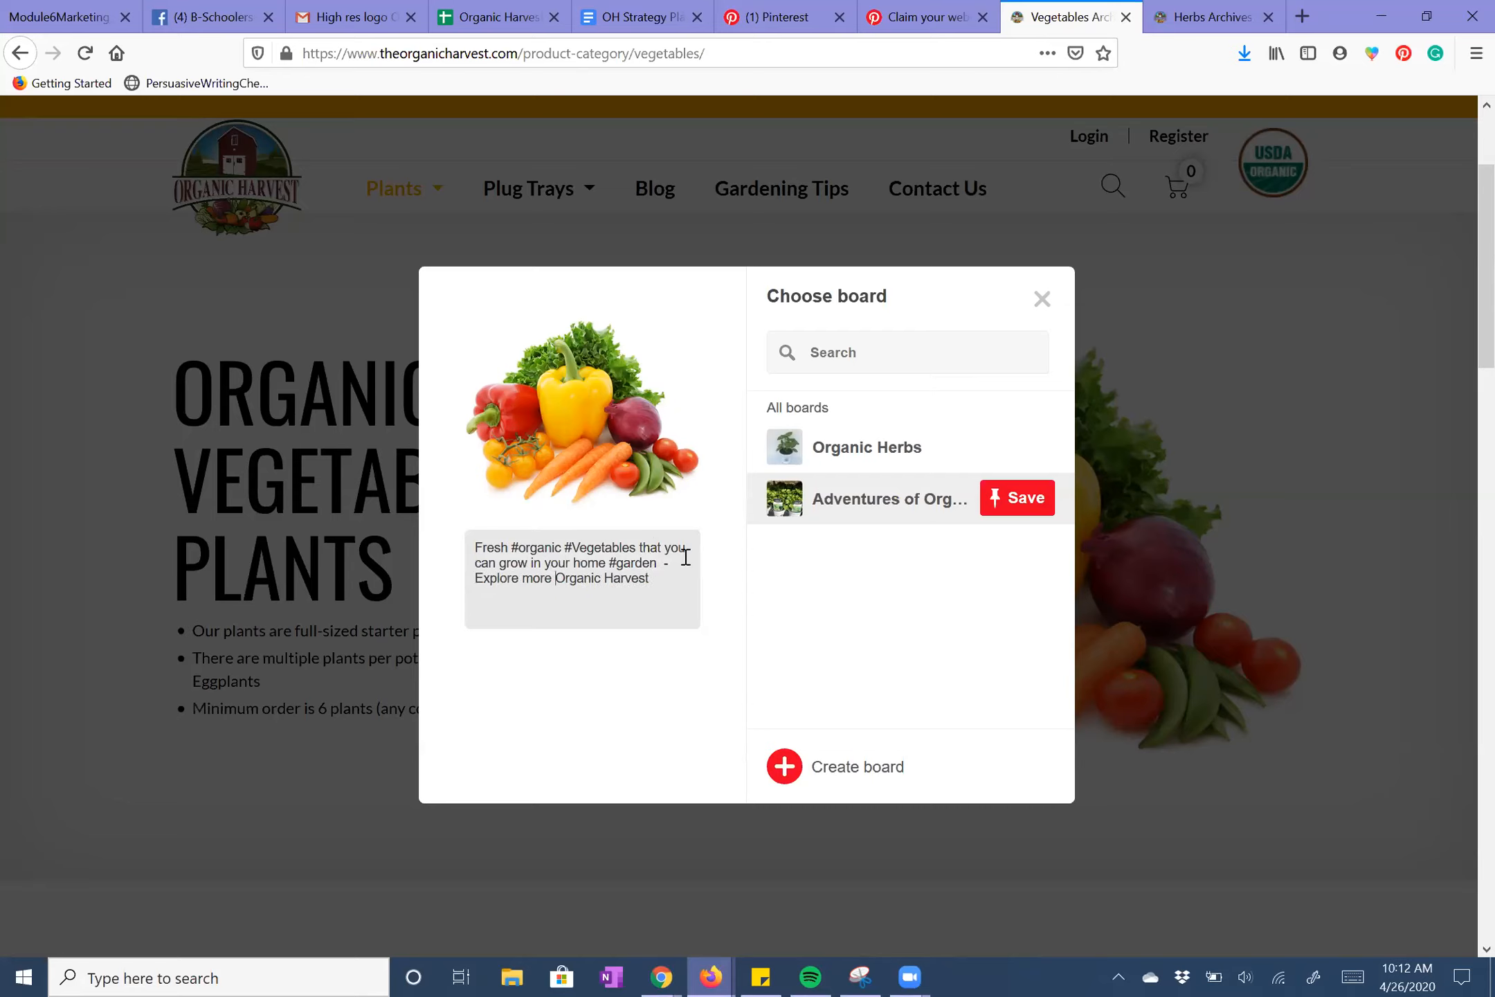
type("the #")
left_click(477, 596)
key("BackSpace")
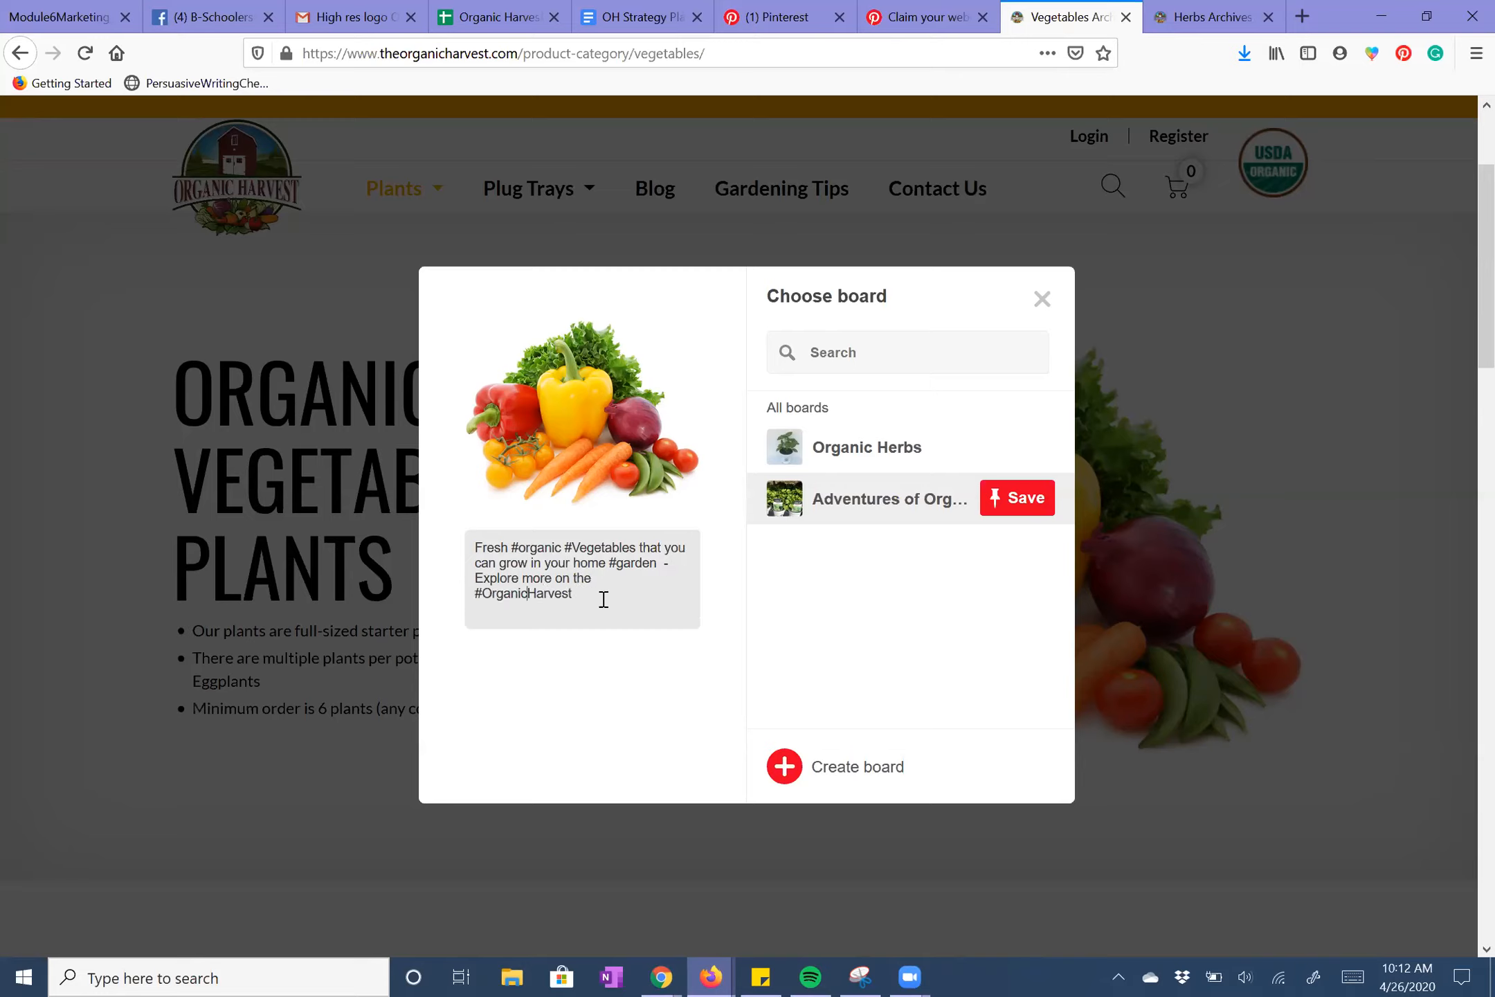
left_click(623, 591)
type("website!")
Add a separate hashtag paragraph to the description: #organicgardening #DIYGarden #Pepper #onion #carrot #tomato #organicbeans #organicveggies #groworganic #homegarden.
key("Return")
key("Return")
type("#")
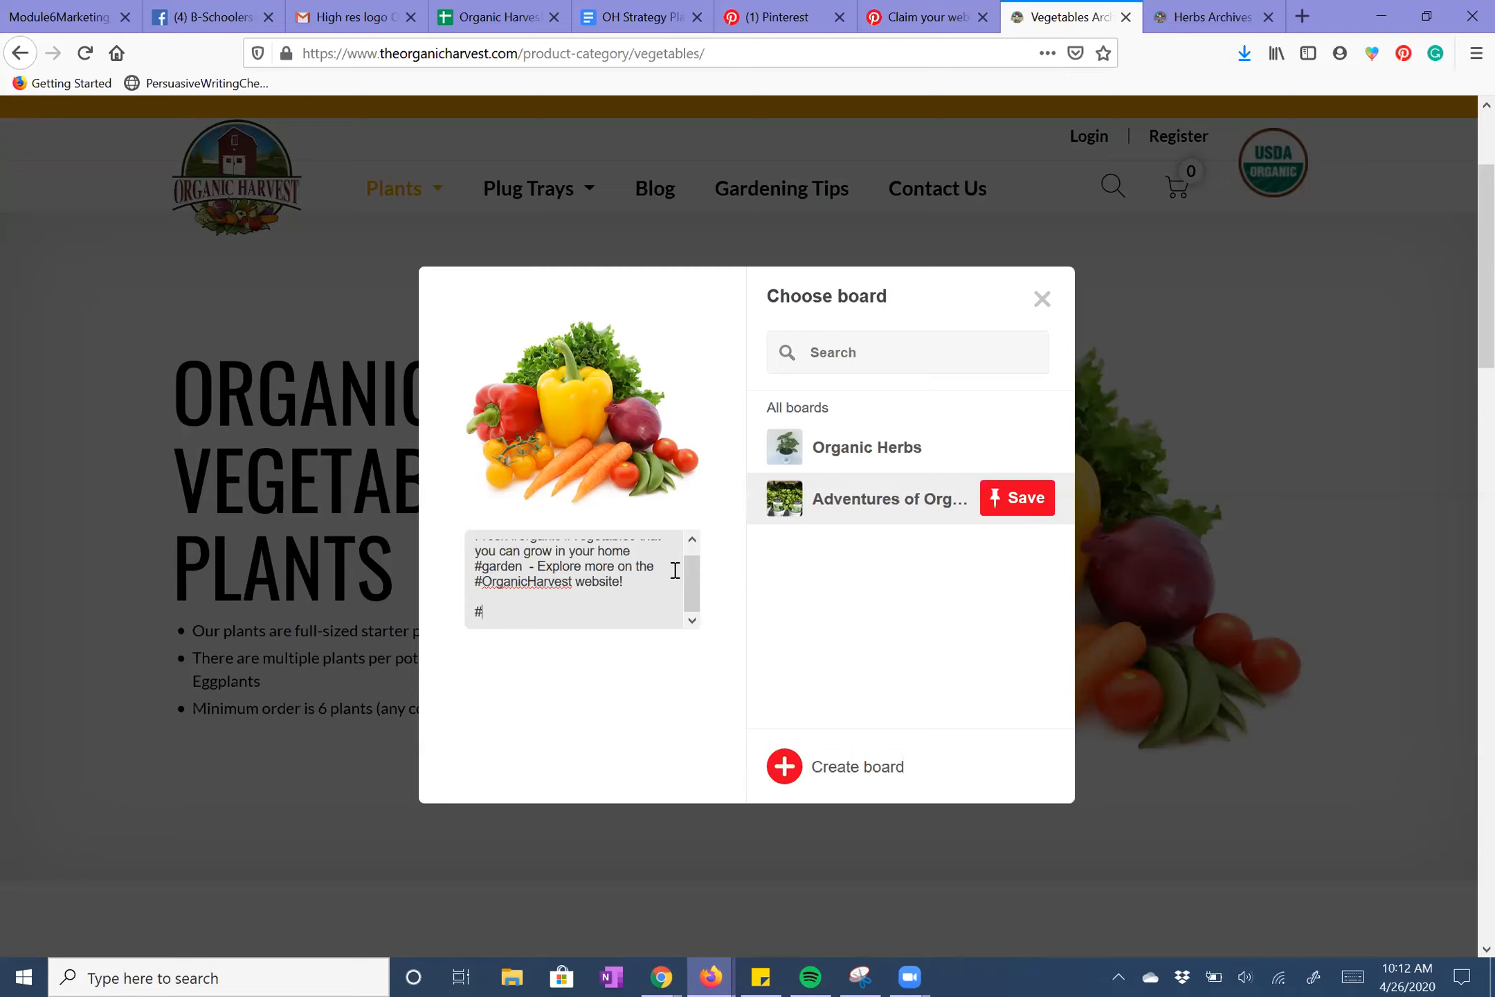
type("organic gardening #DIYGarden #")
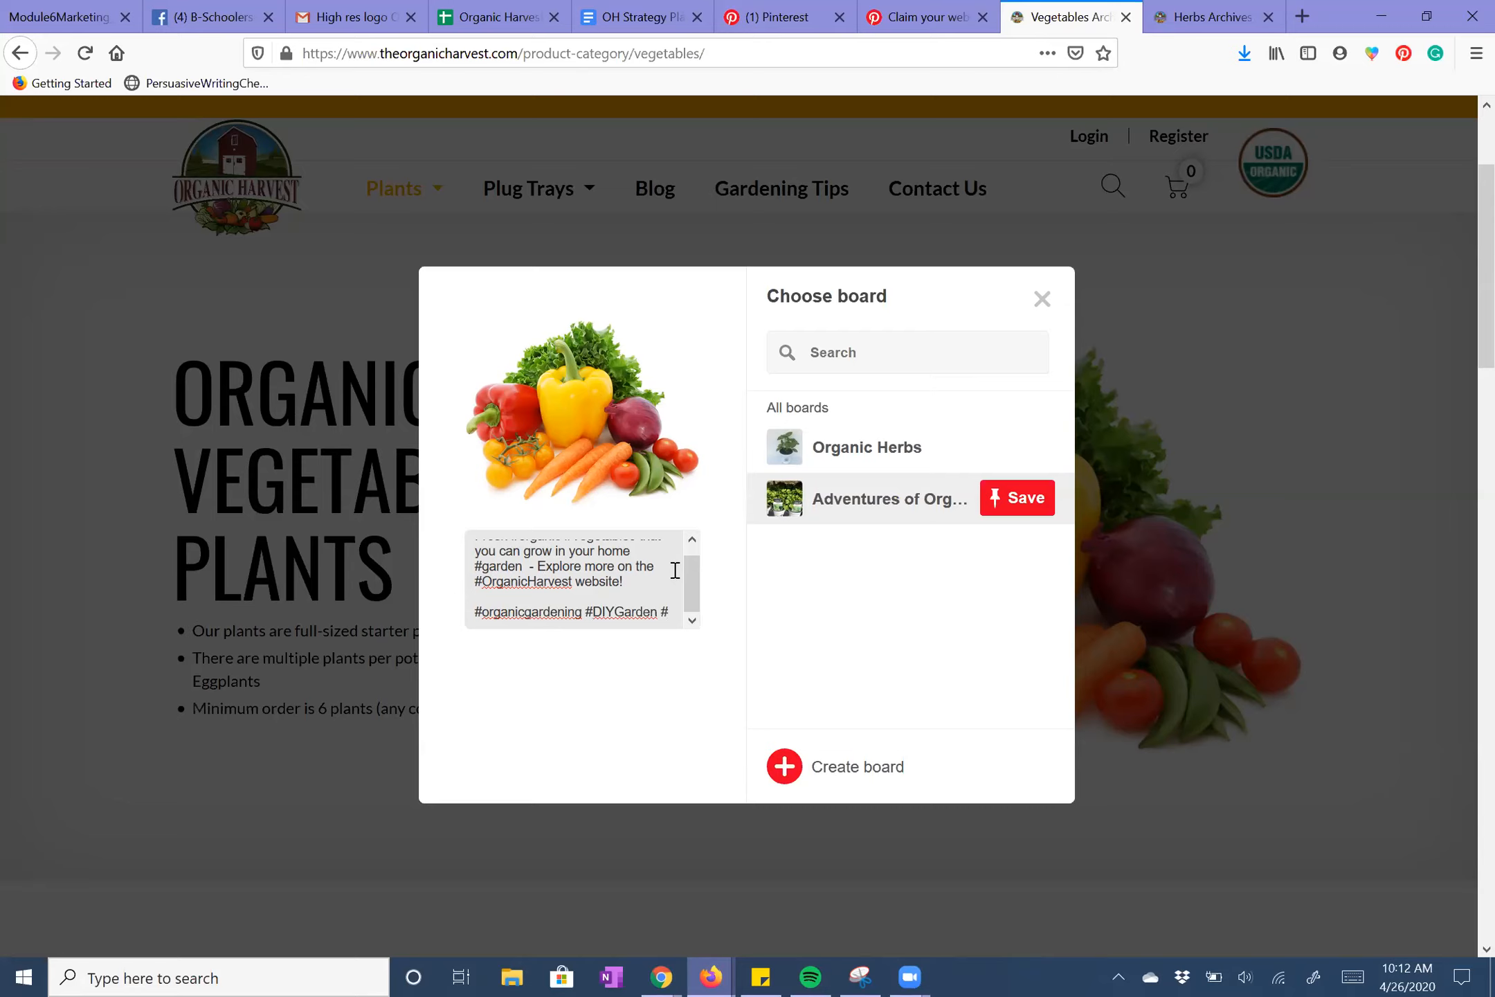
type("P")
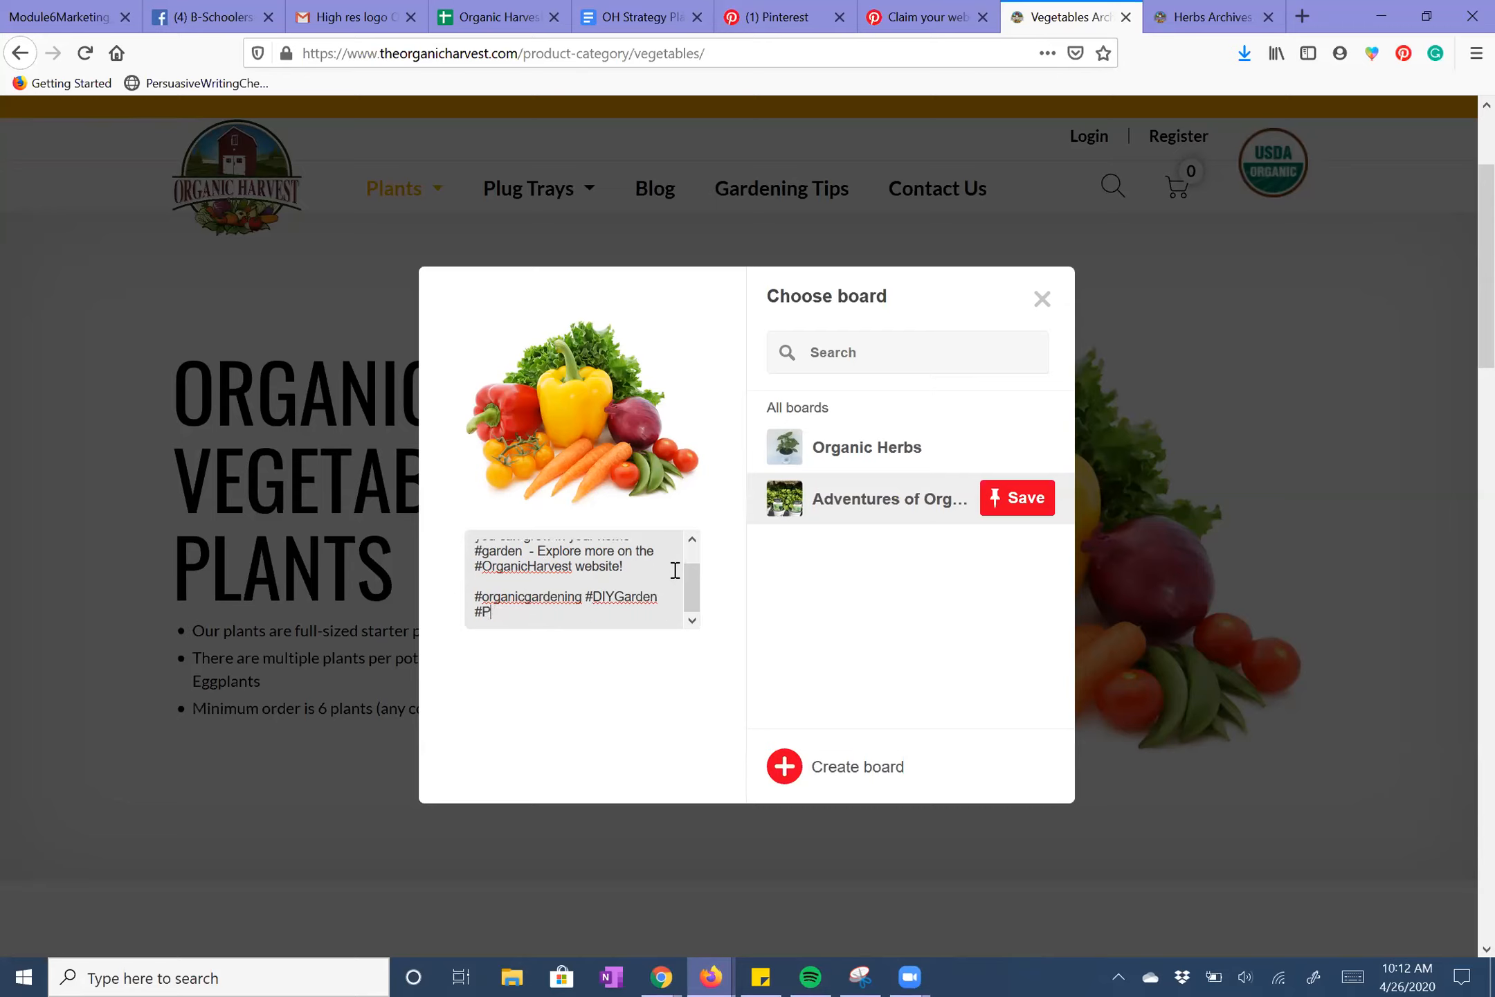
type("epper #onion #carrot #tomato #organicb")
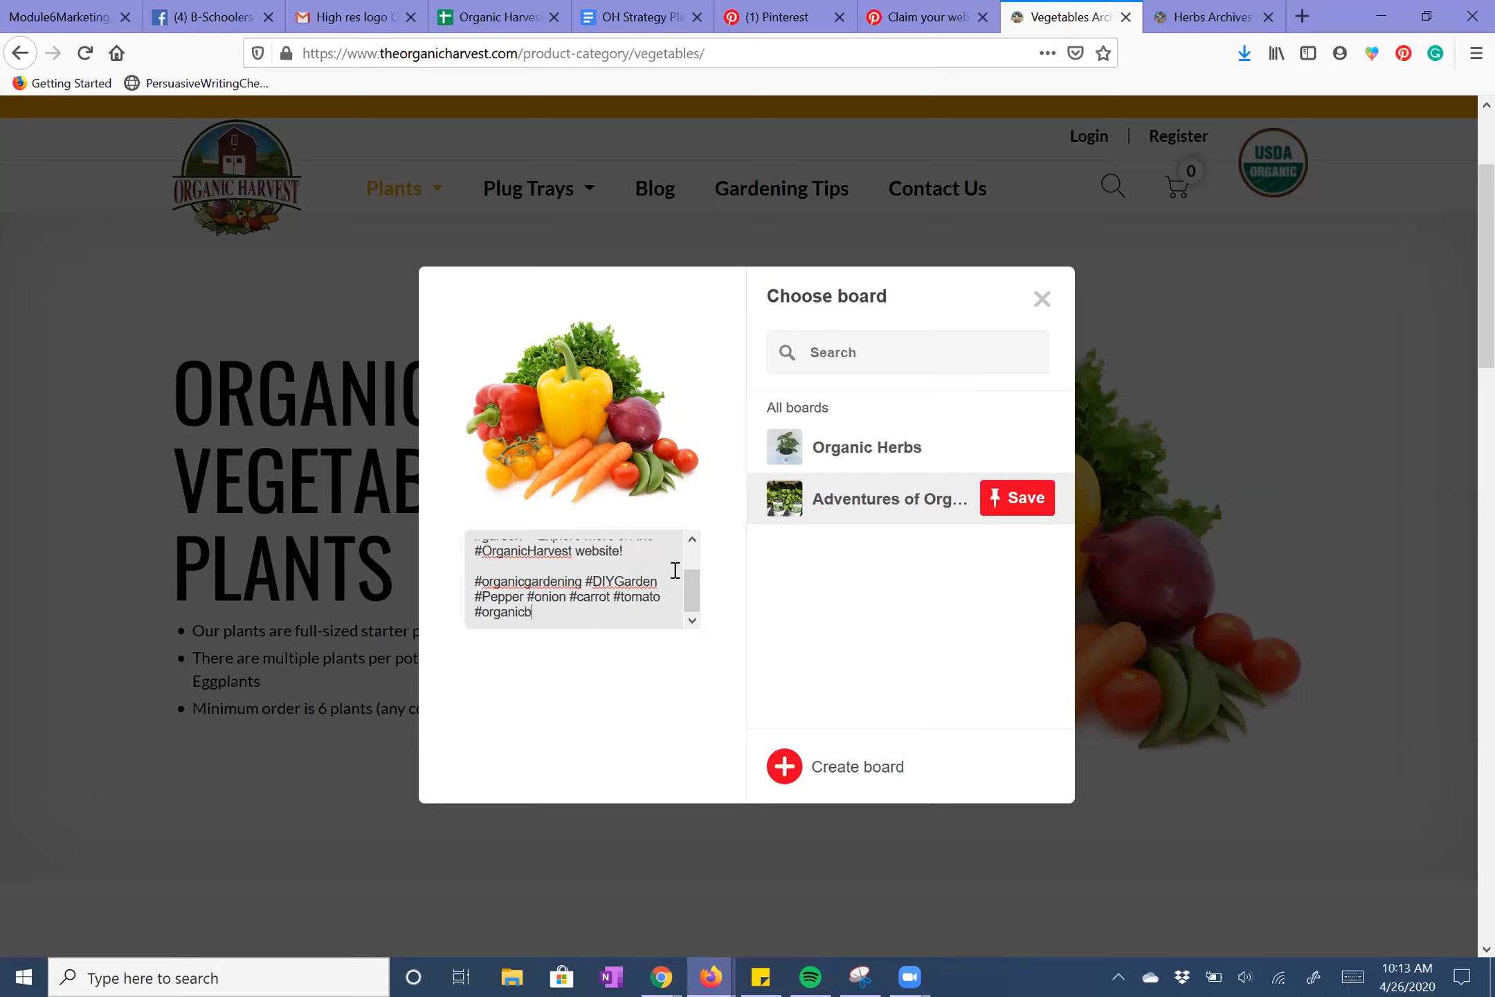
type("eans #organicveggies")
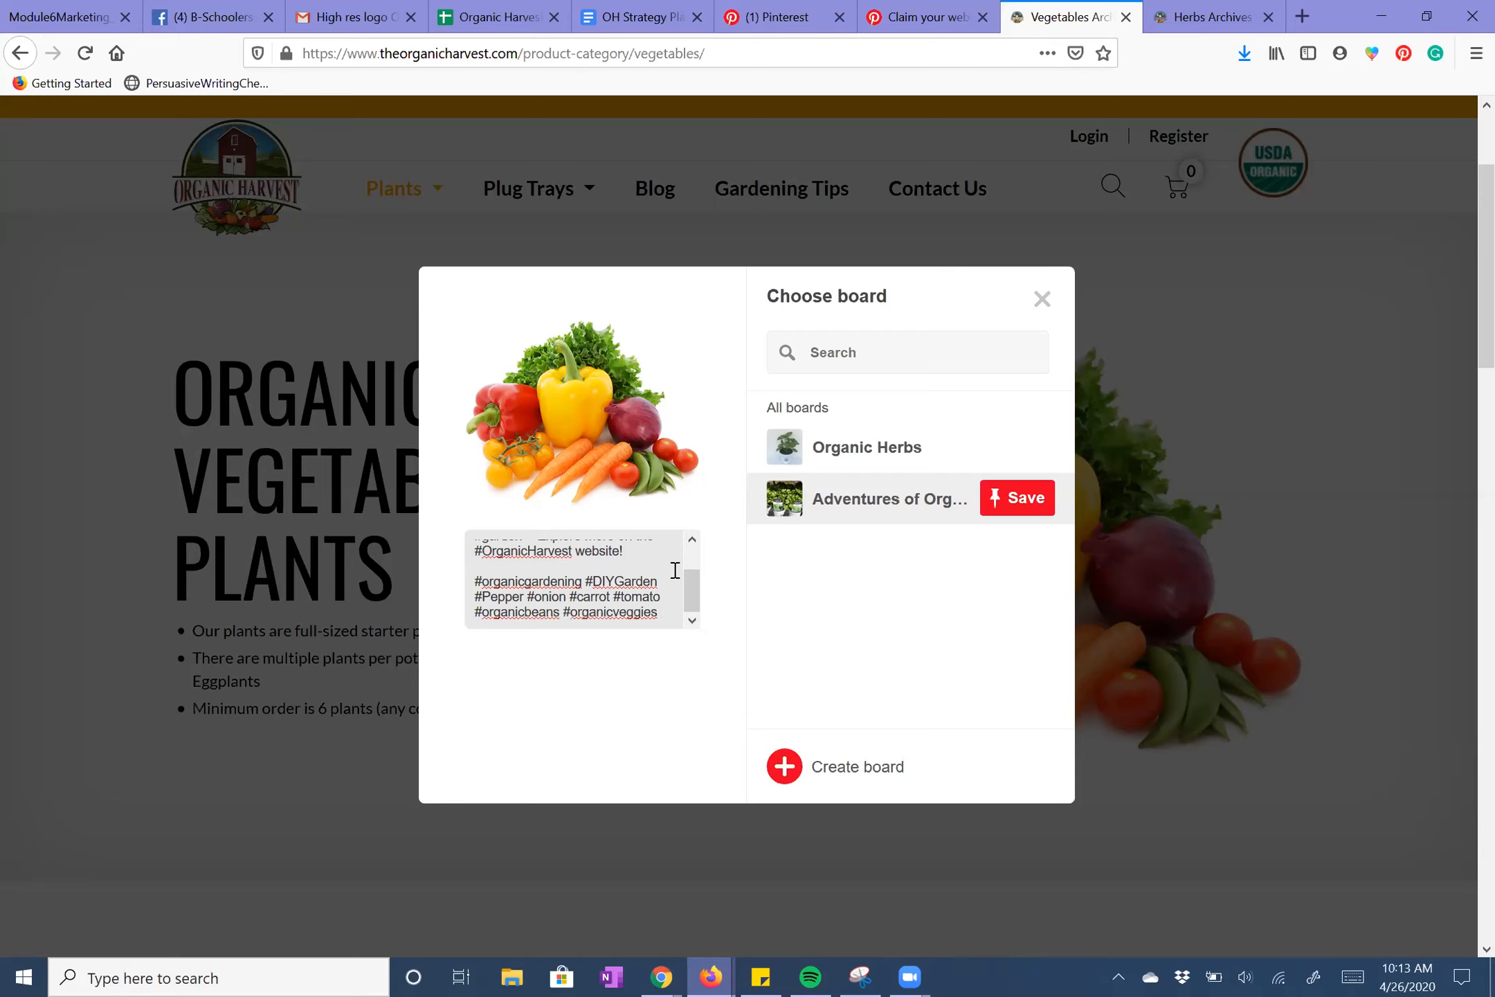
type(" #growo")
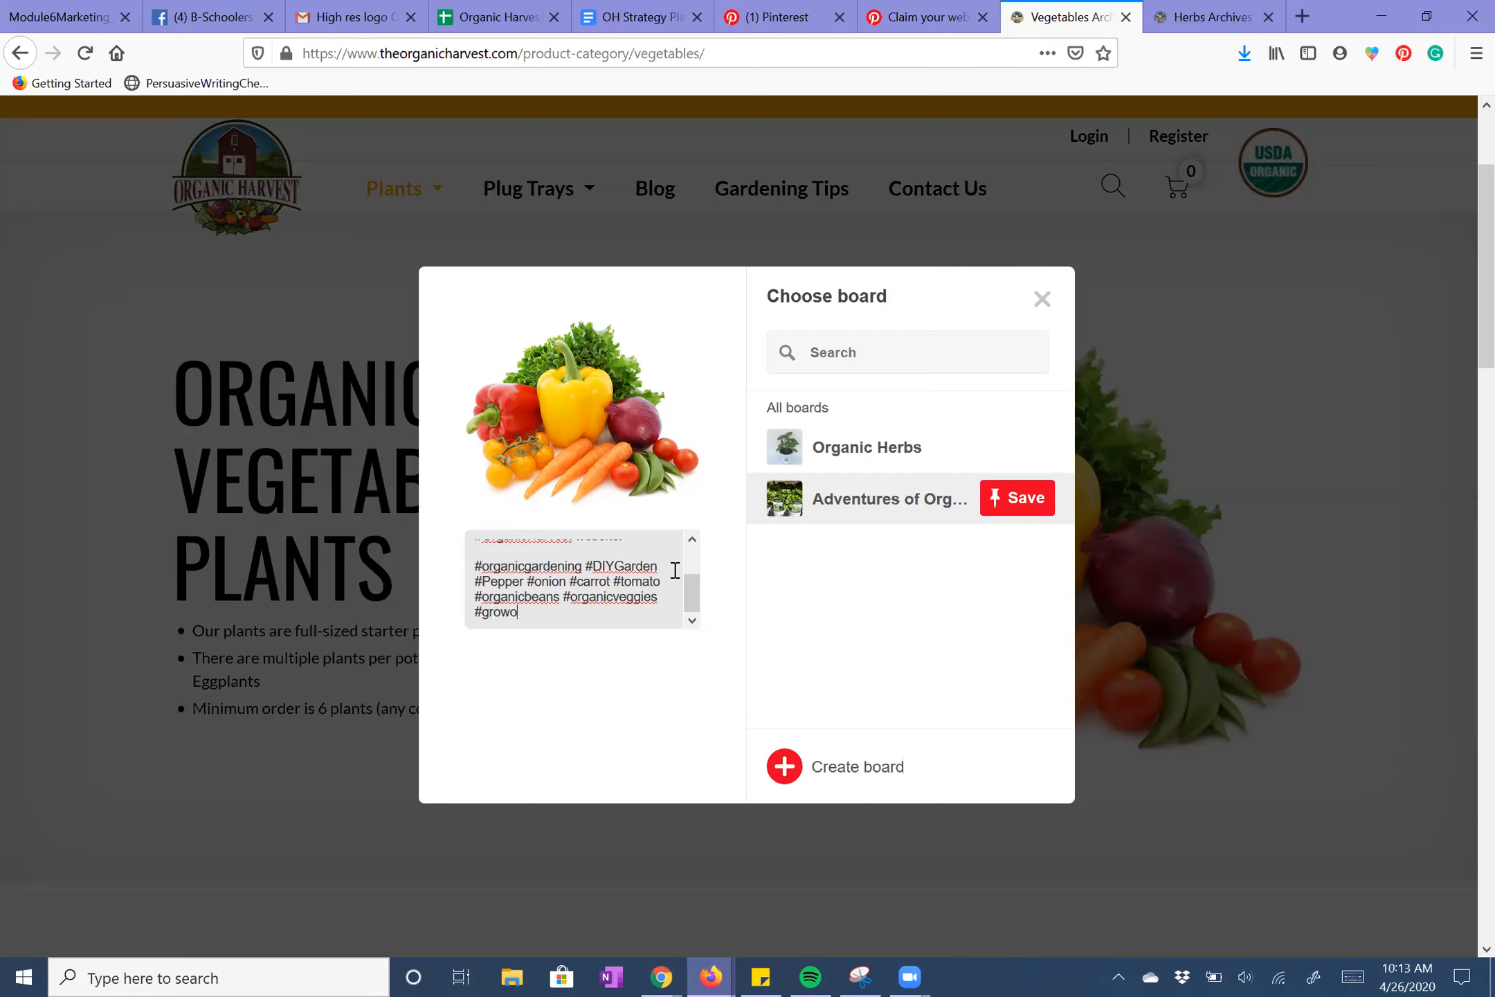
type("rganic #homegarden")
Review the pin description, checking the closing hashtag block and the #OrganicHarvest tag.
scroll(671, 575, "up", 2)
scroll(670, 575, "down", 3)
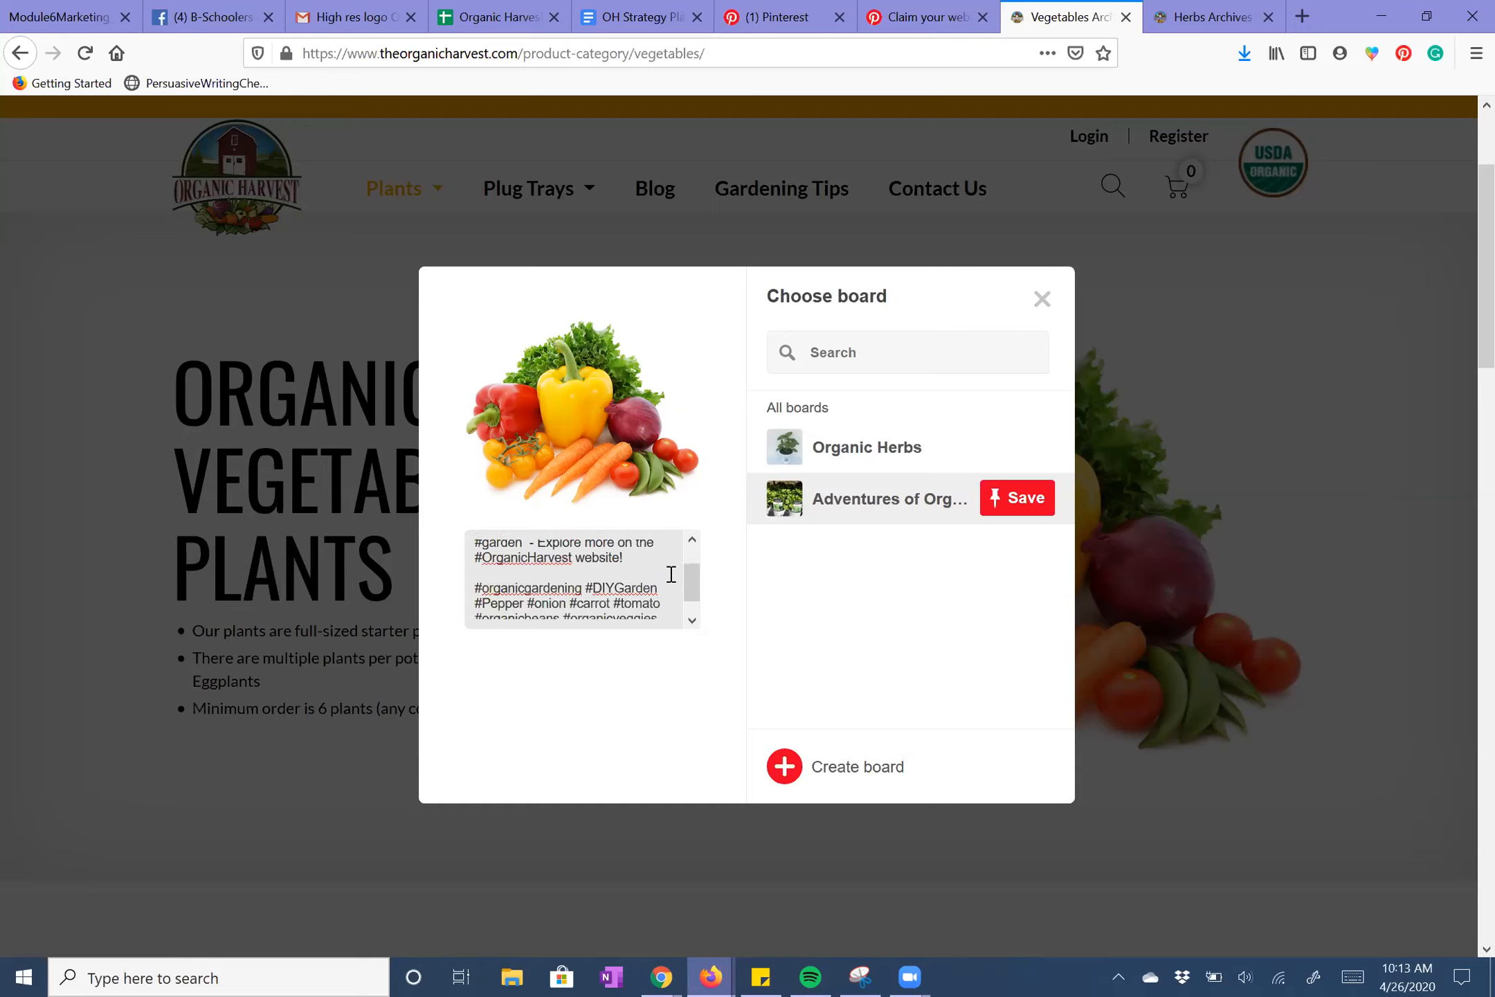
left_click_drag(658, 612, 437, 557)
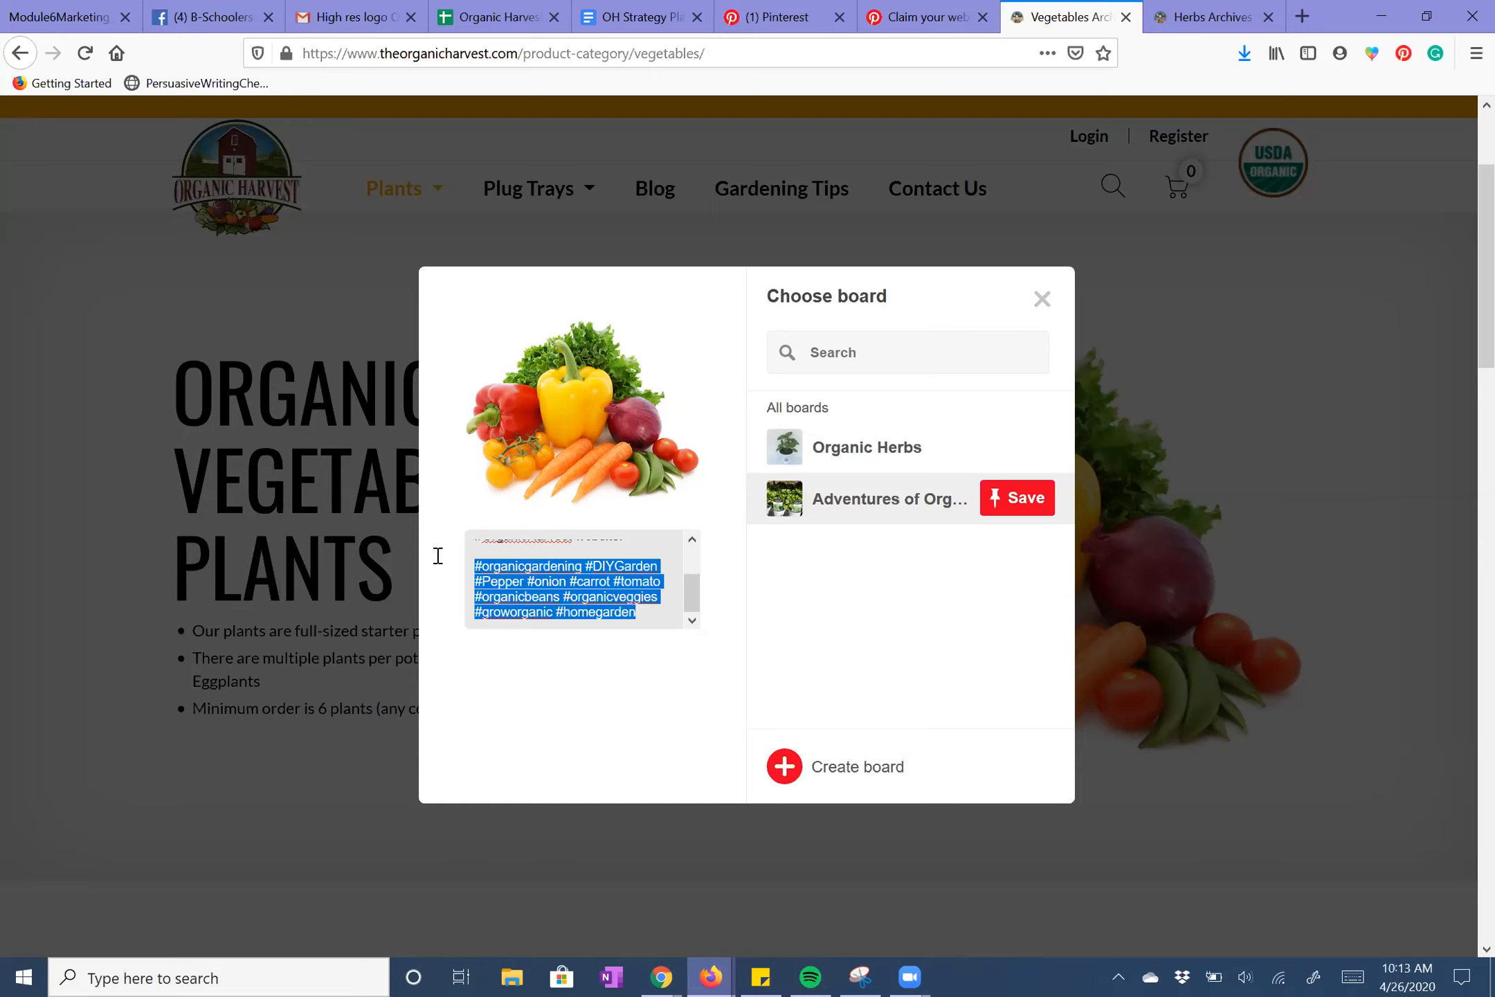
left_click(532, 580)
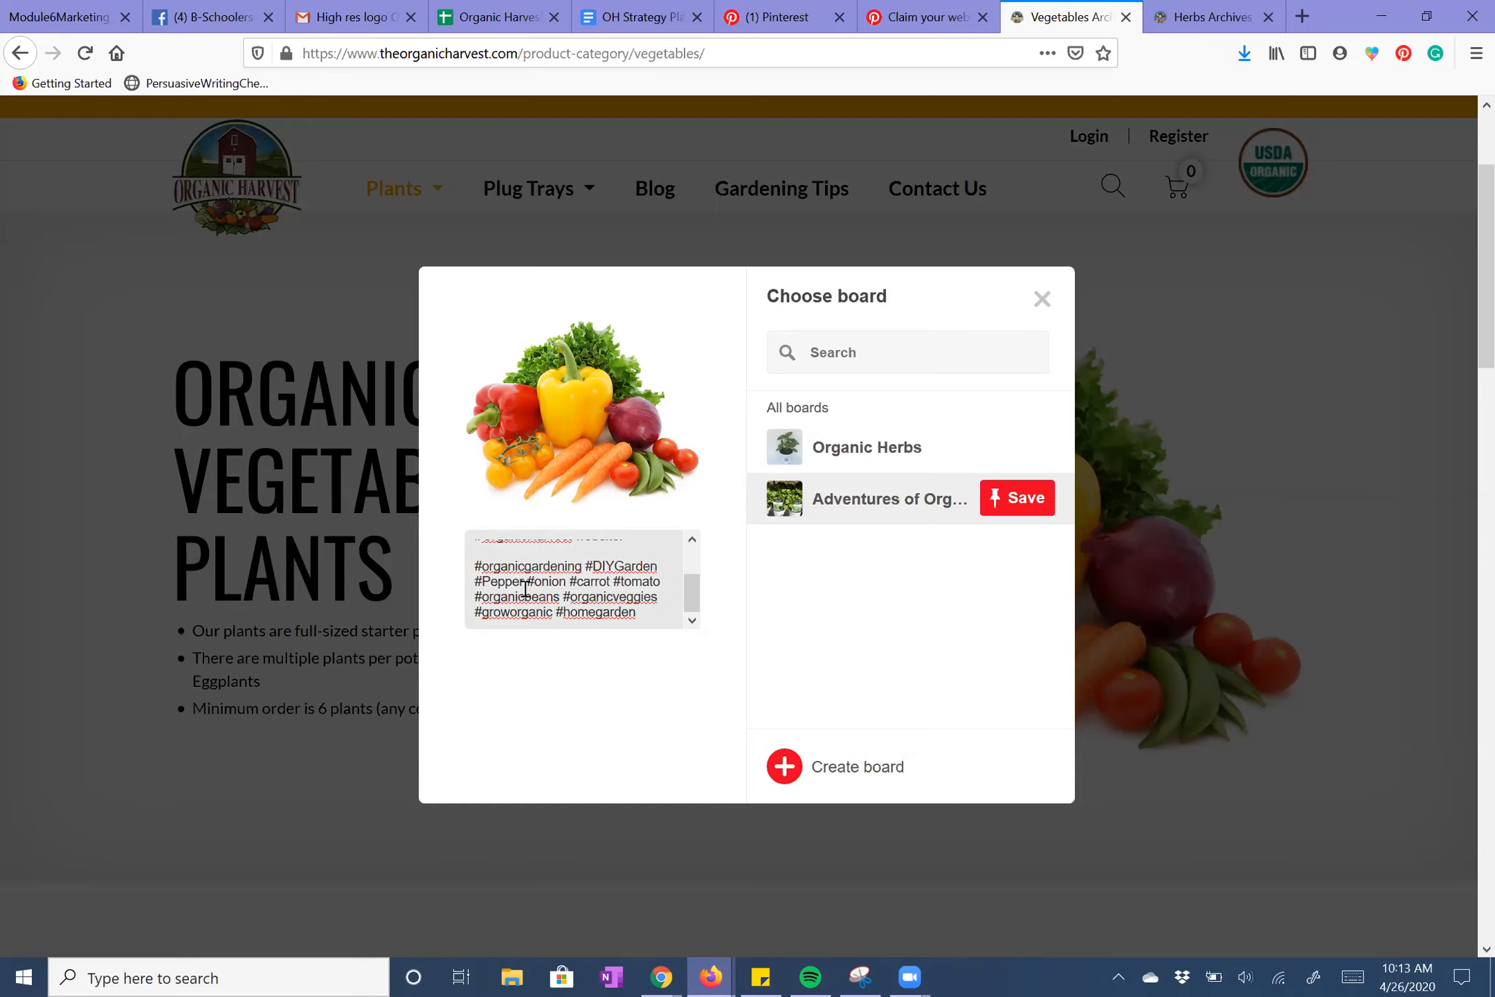
scroll(524, 589, "up", 3)
left_click_drag(572, 593, 469, 596)
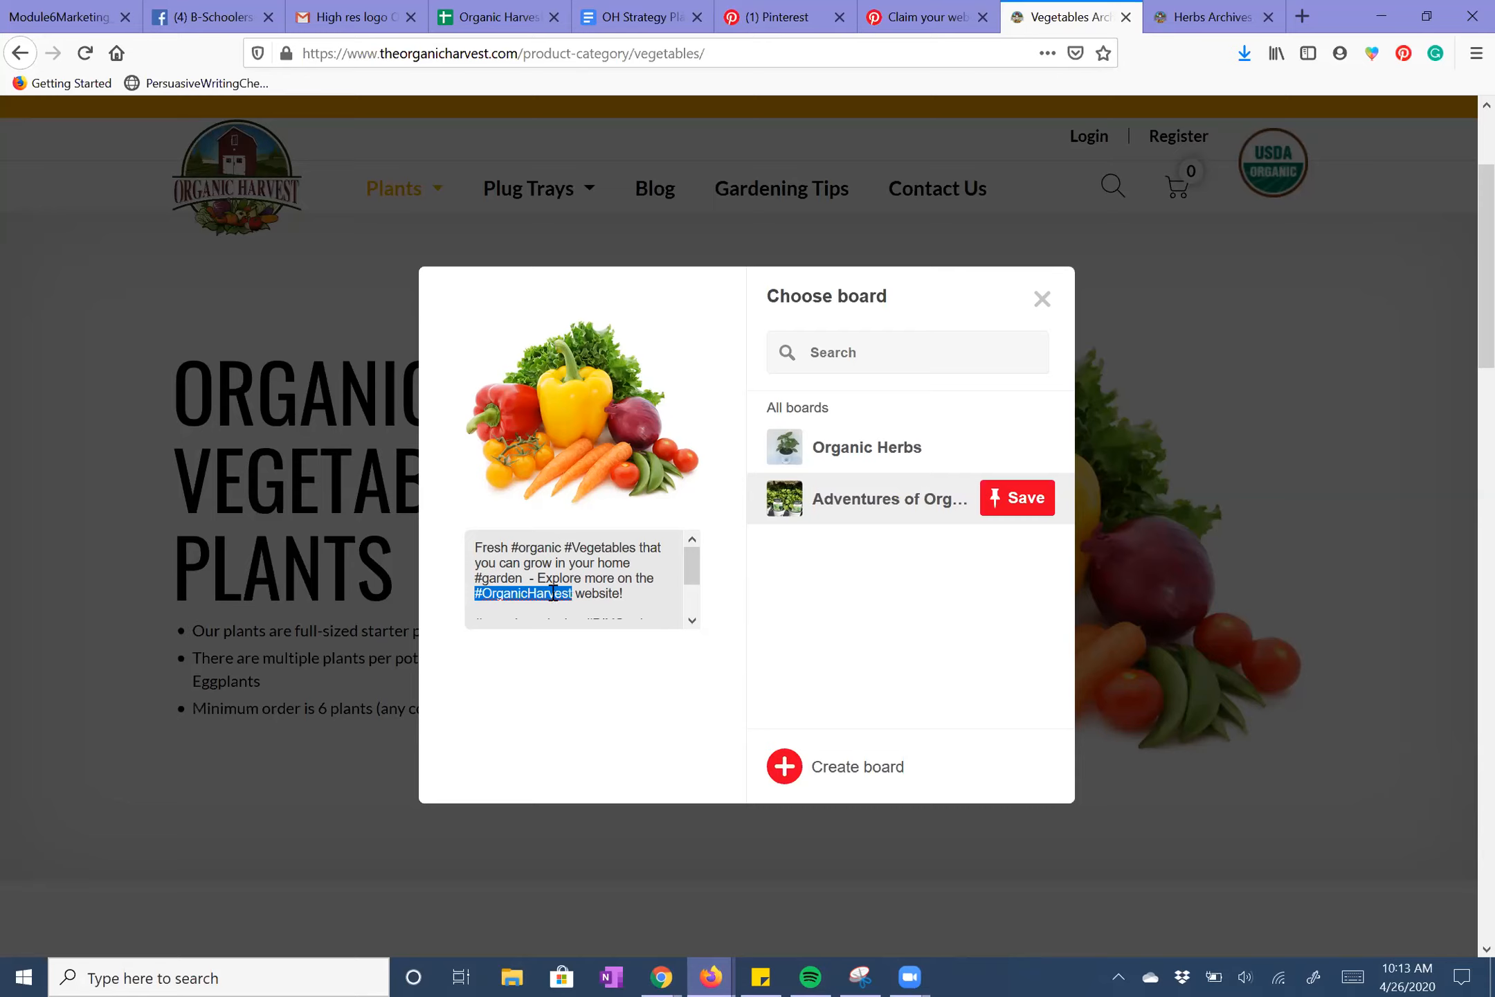
left_click(595, 578)
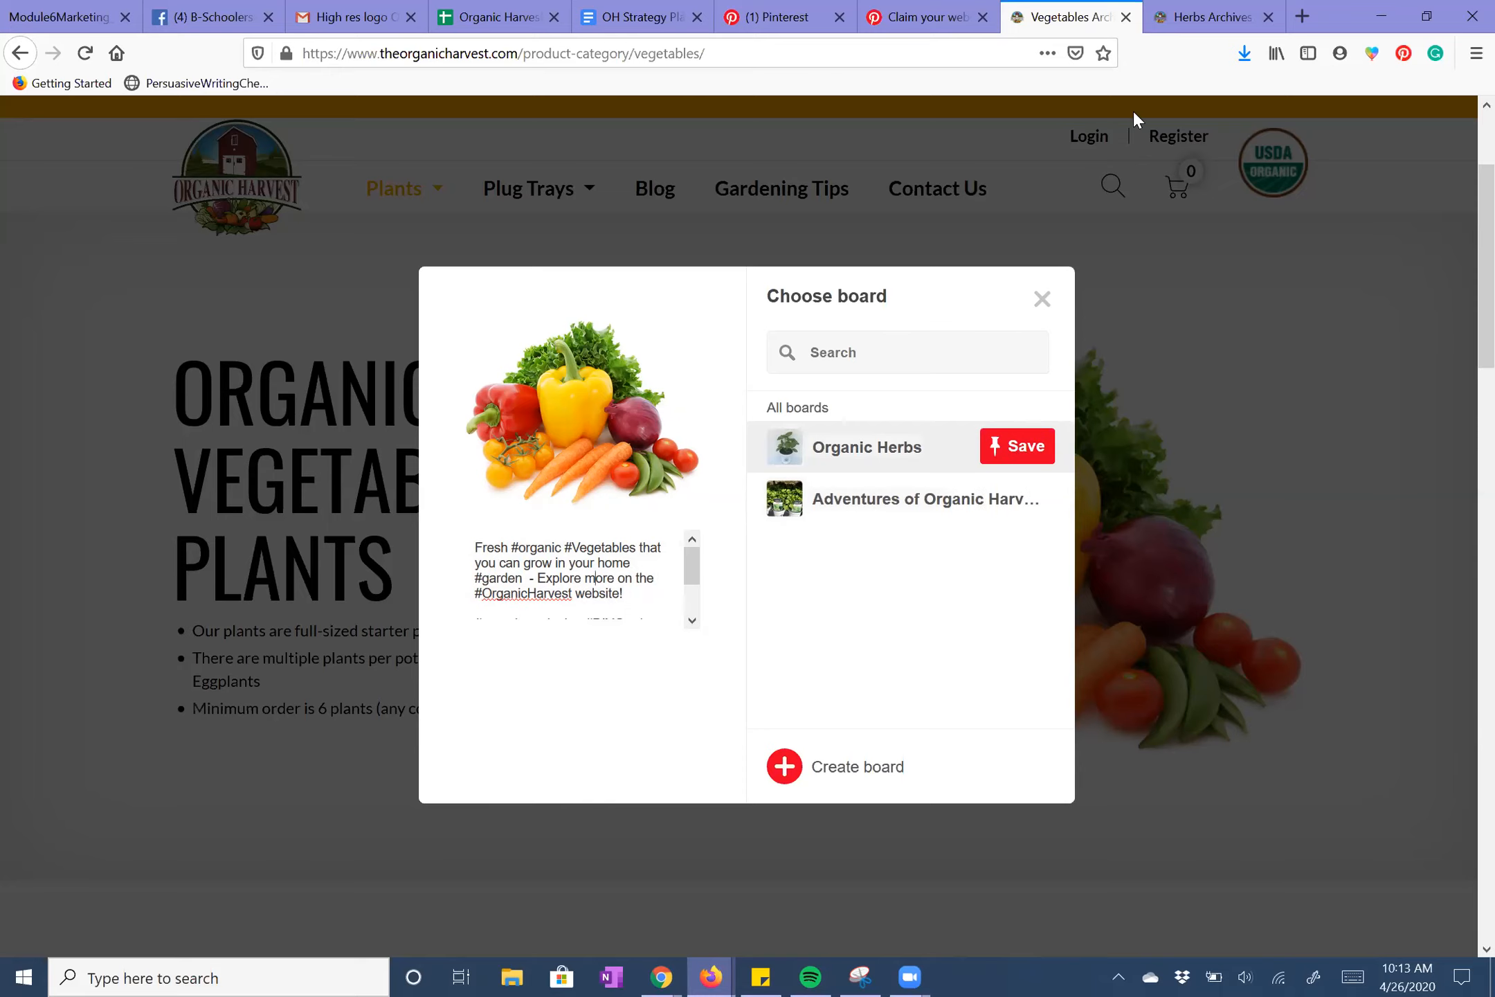
Look at the site's Organic Vegetables category in the other site tab, and return to the pin draft.
left_click(1195, 24)
left_click(615, 335)
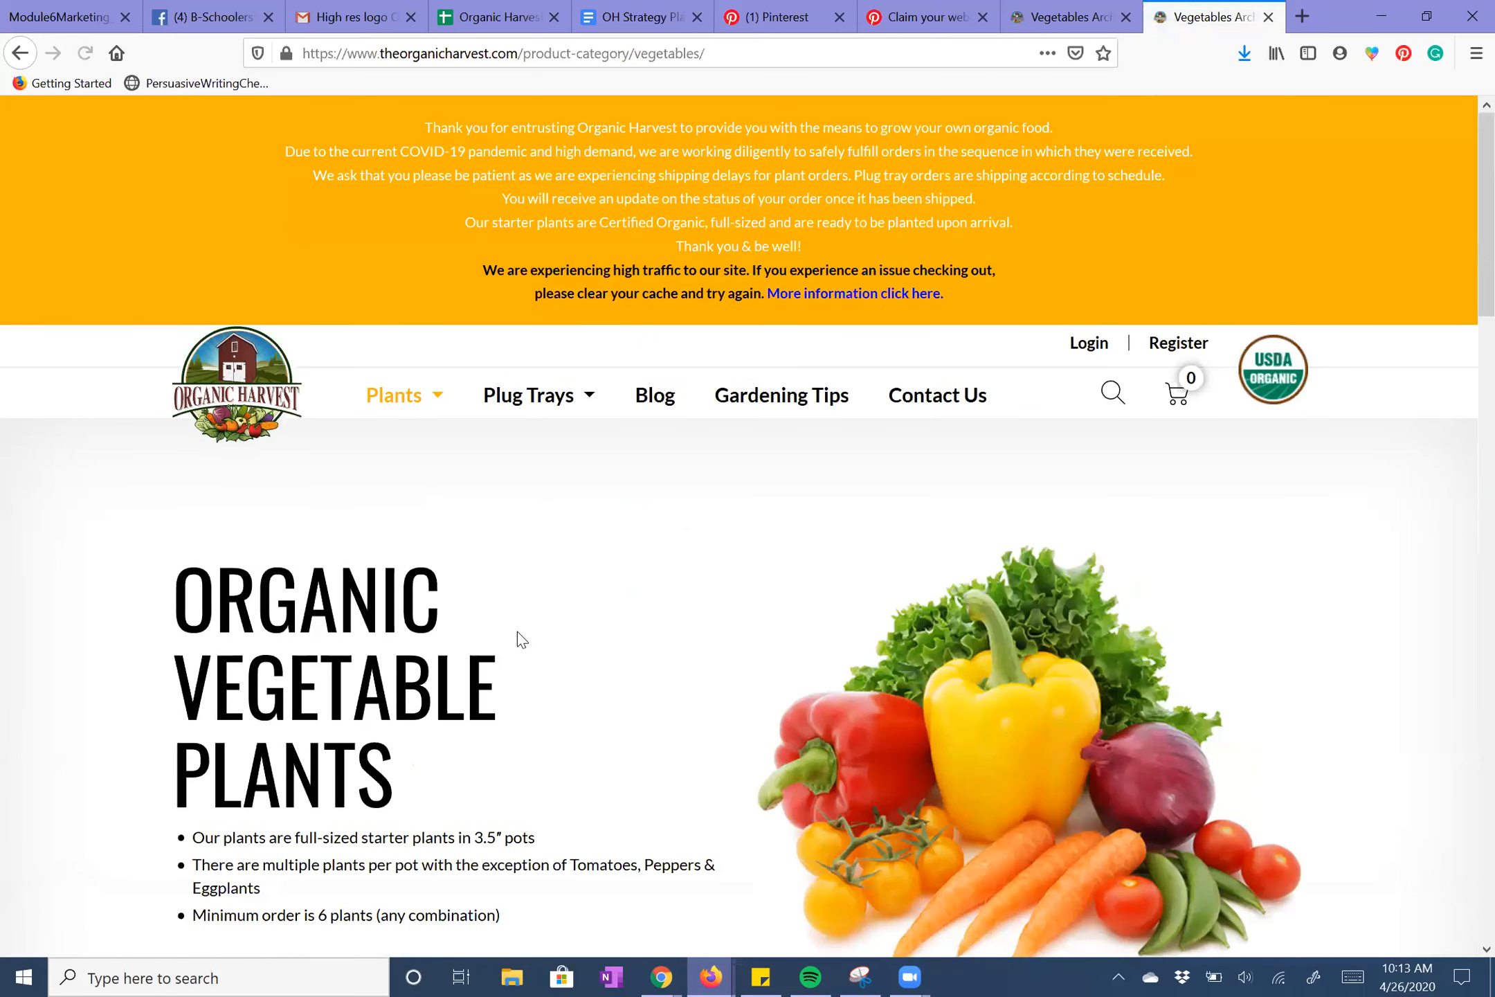
mouse_move(434, 414)
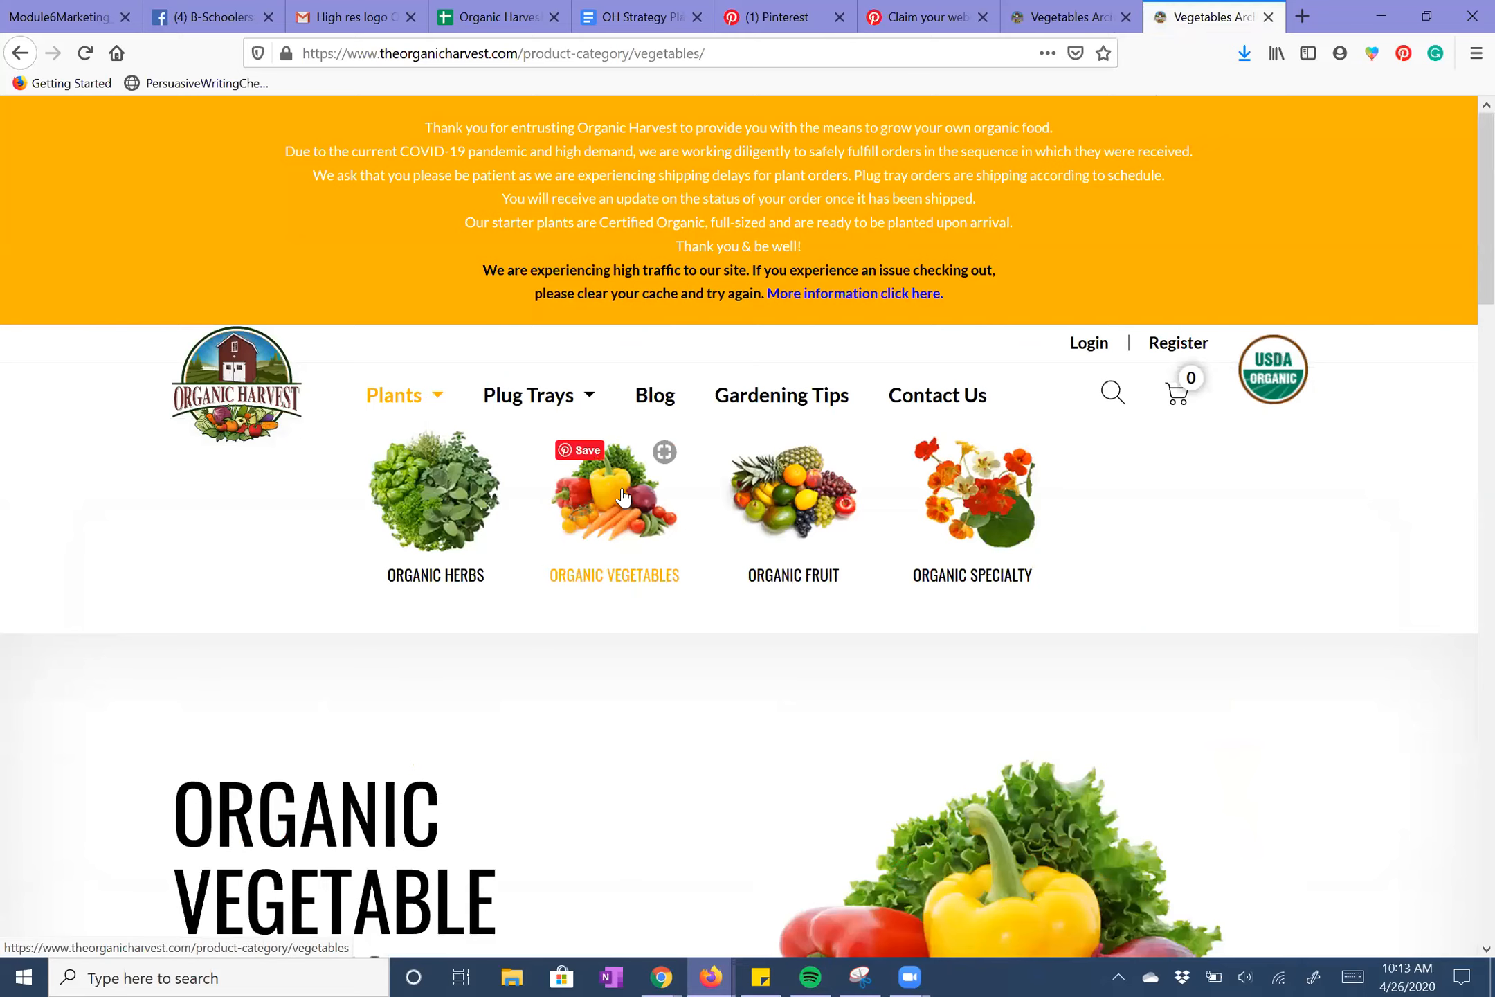
left_click(1041, 20)
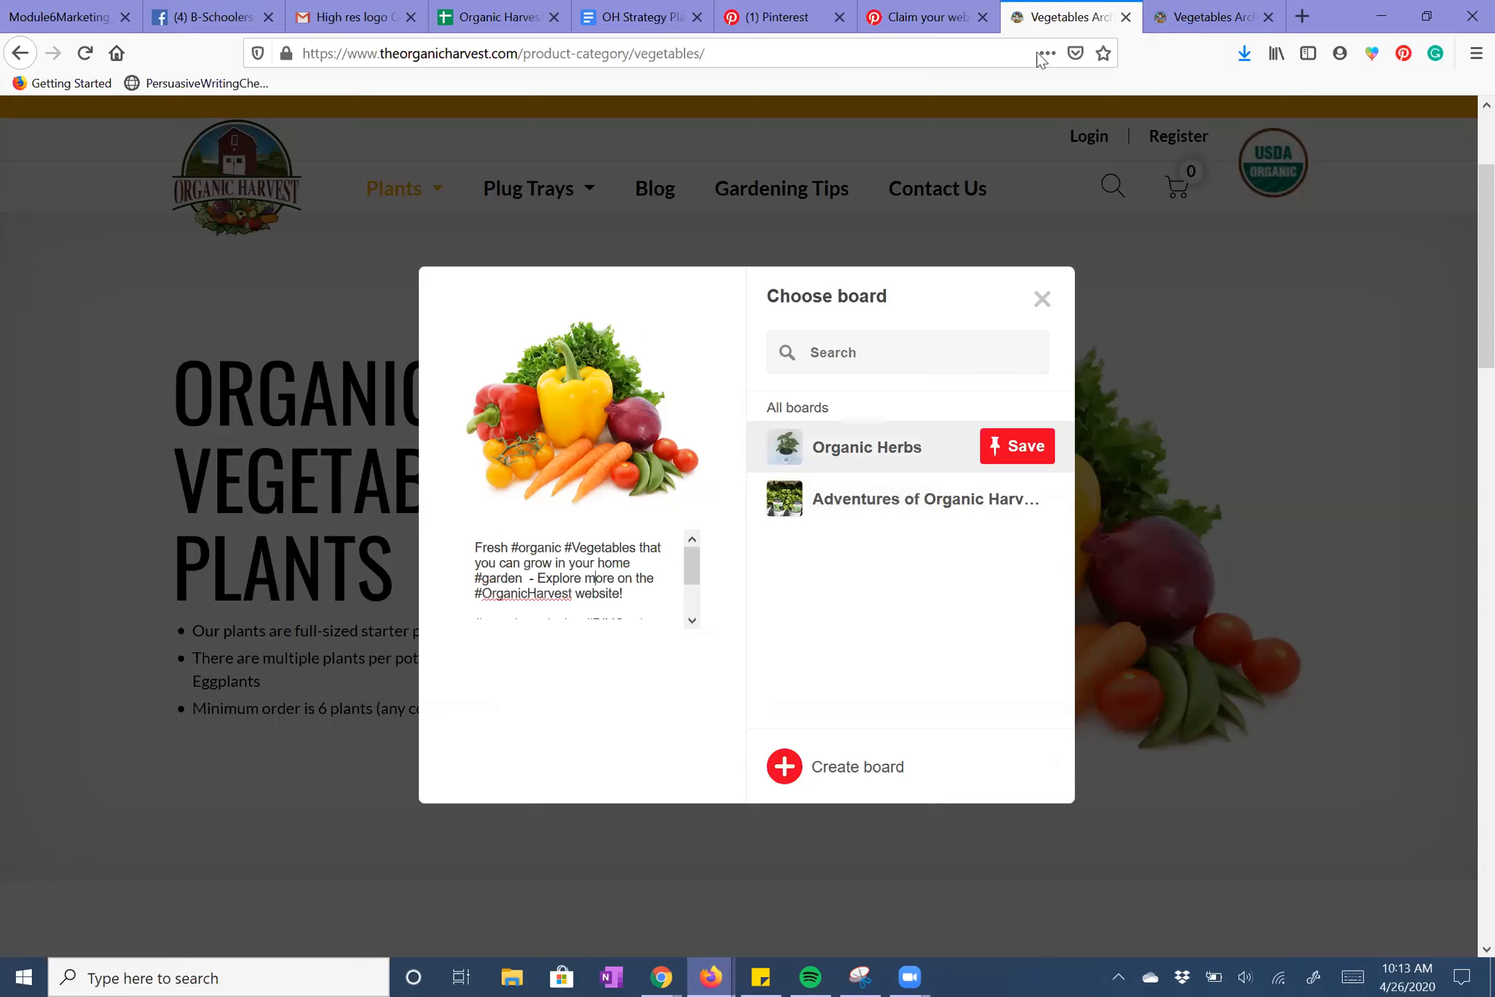
Start a new non-secret board for the pin and name it "Organic Vegetables".
left_click(793, 767)
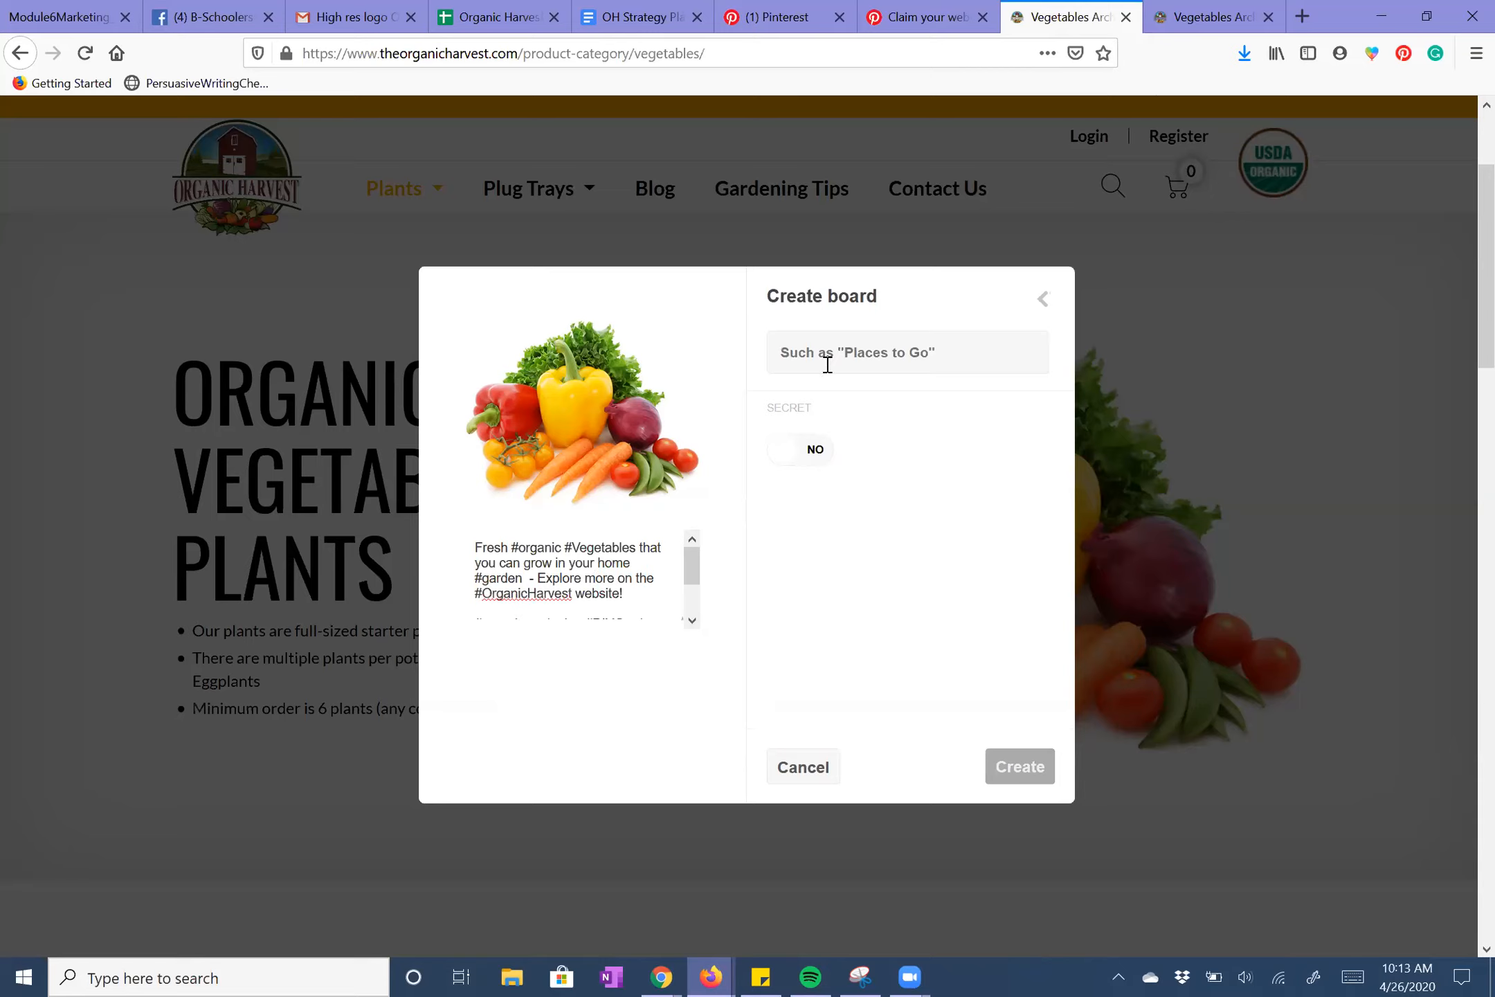
type("Organic H")
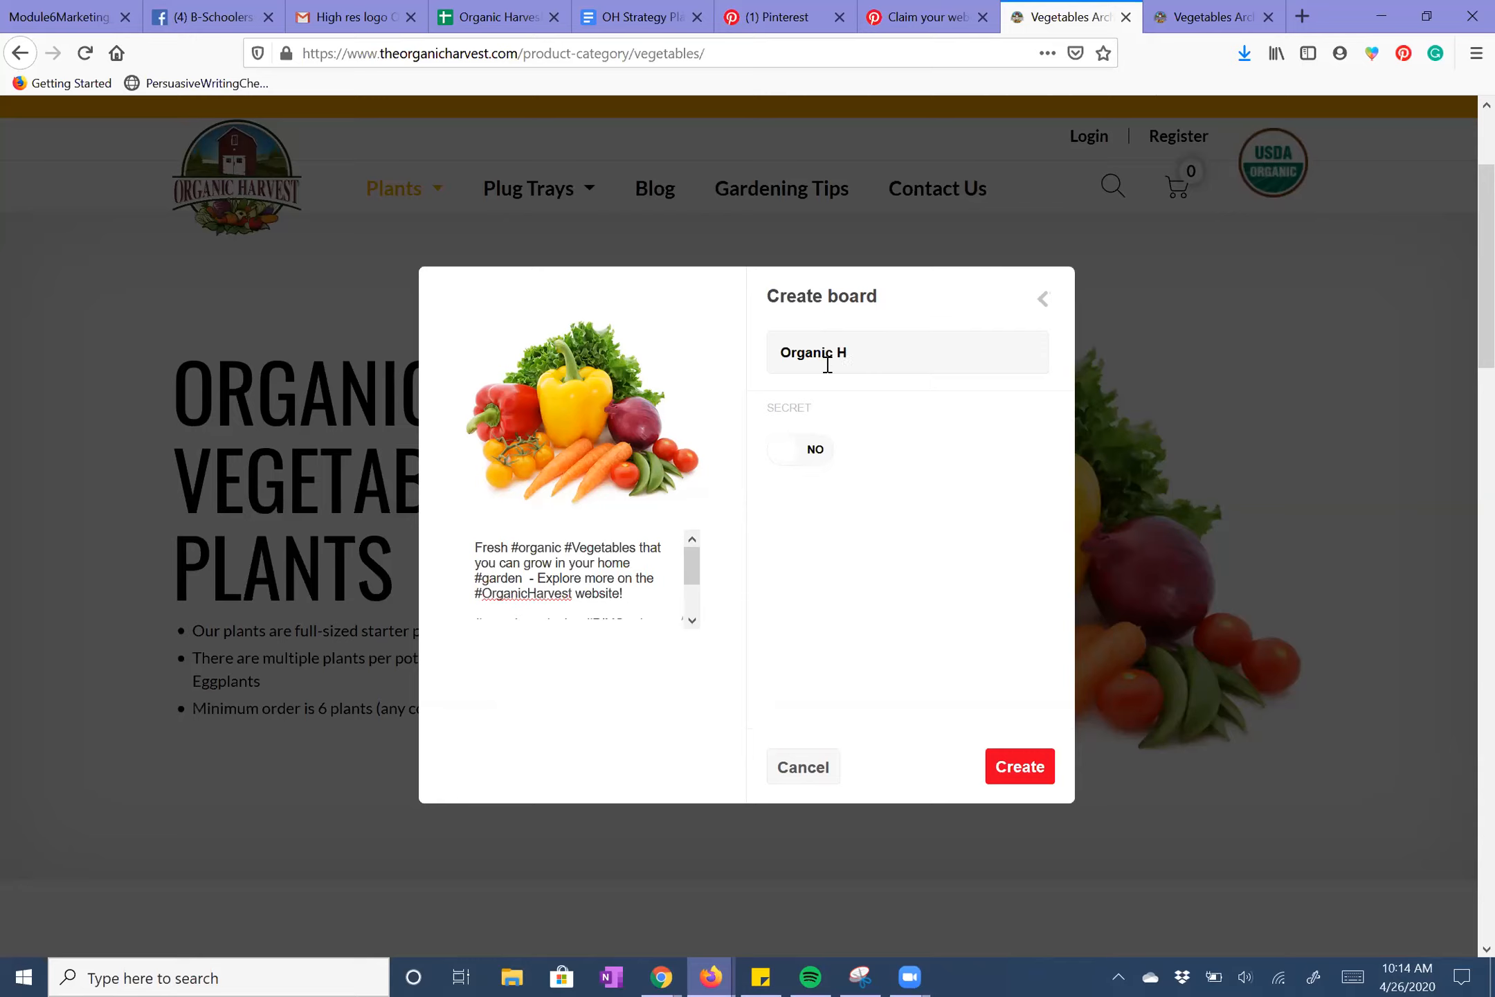
key("BackSpace")
type("Vegetables")
Add the hashtag #organicVegetables to the end of the pin description, reusing the word "Vegetables" from the board name.
double_click(860, 352)
key("ctrl+c")
scroll(623, 596, "down", 4)
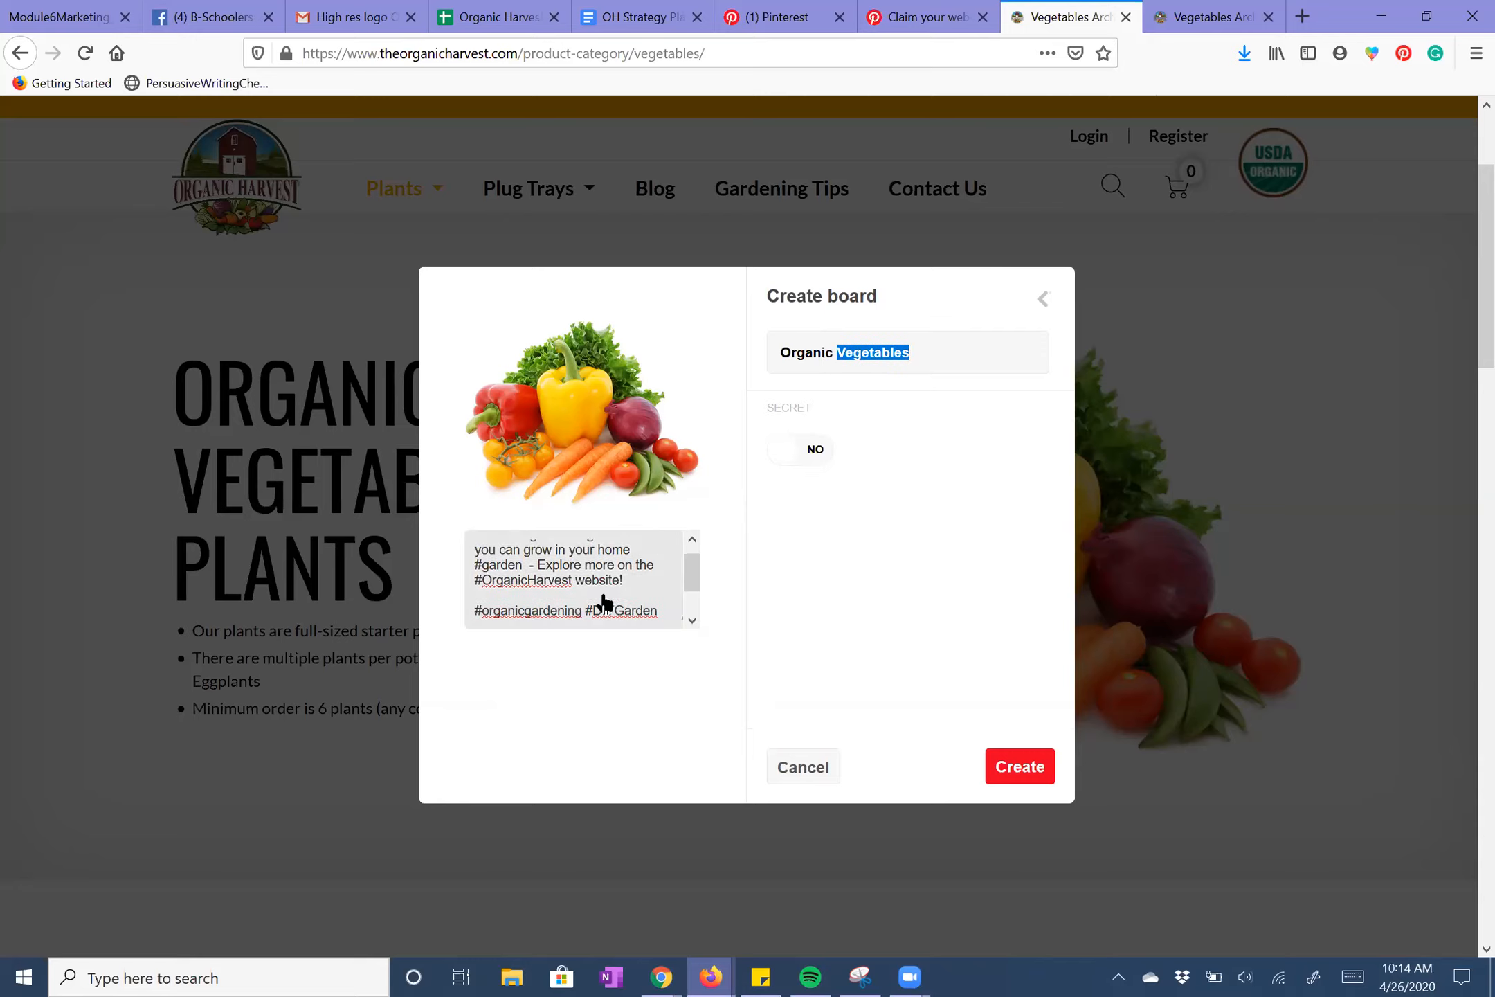
left_click(662, 612)
type("#organic")
key("ctrl+v")
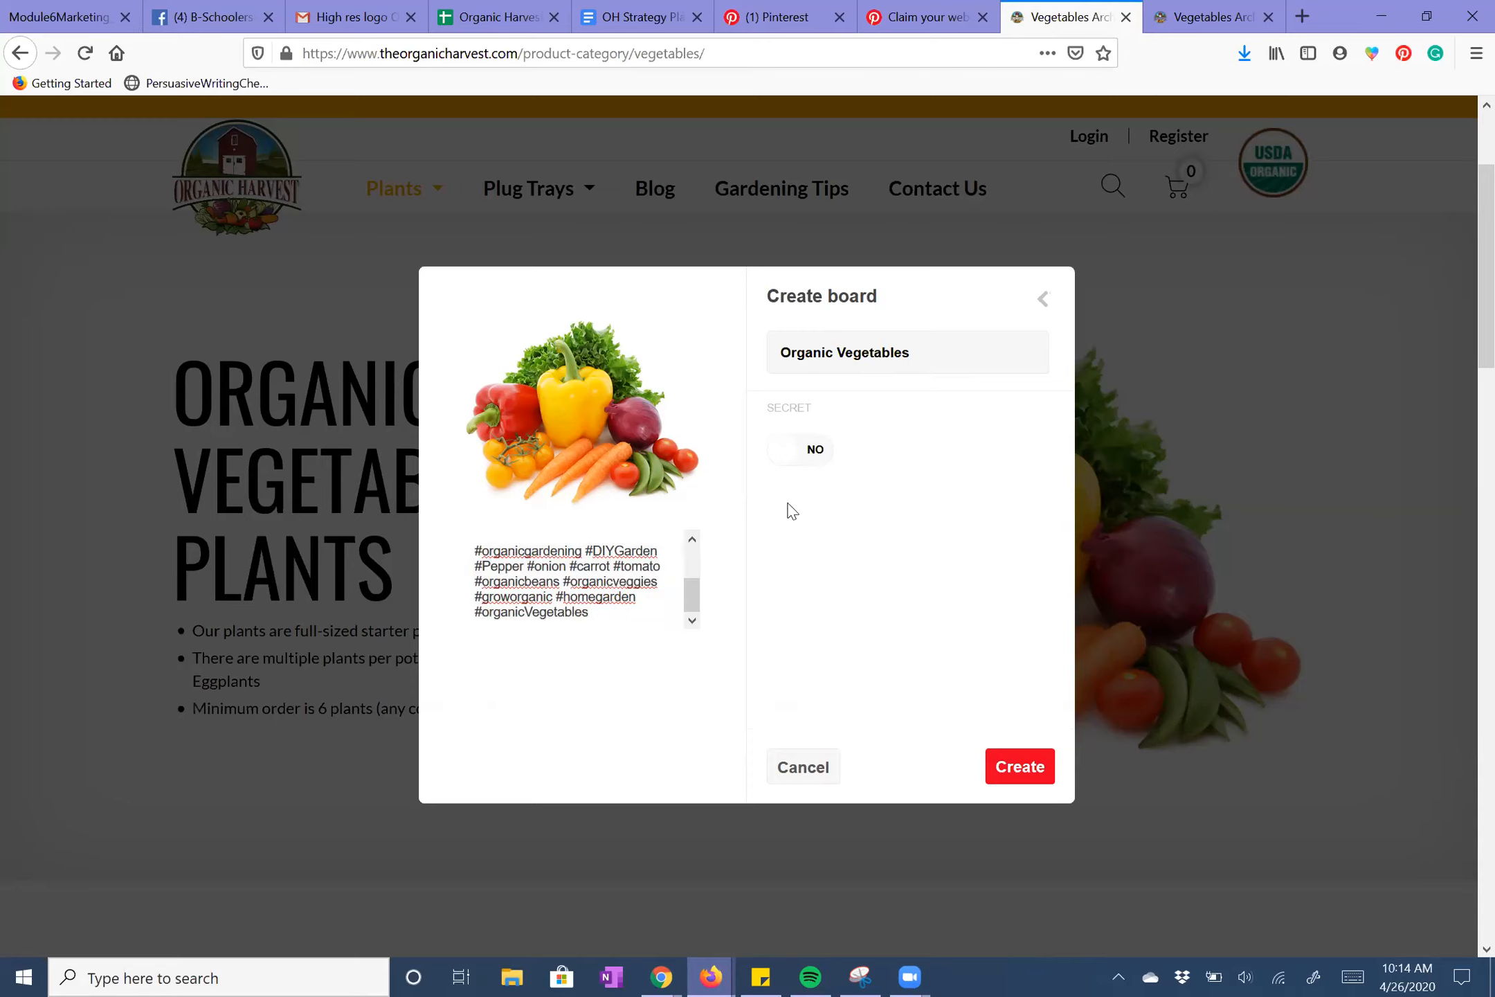
Create the Organic Vegetables board, save the pin to it and dismiss the confirmation.
left_click(1016, 773)
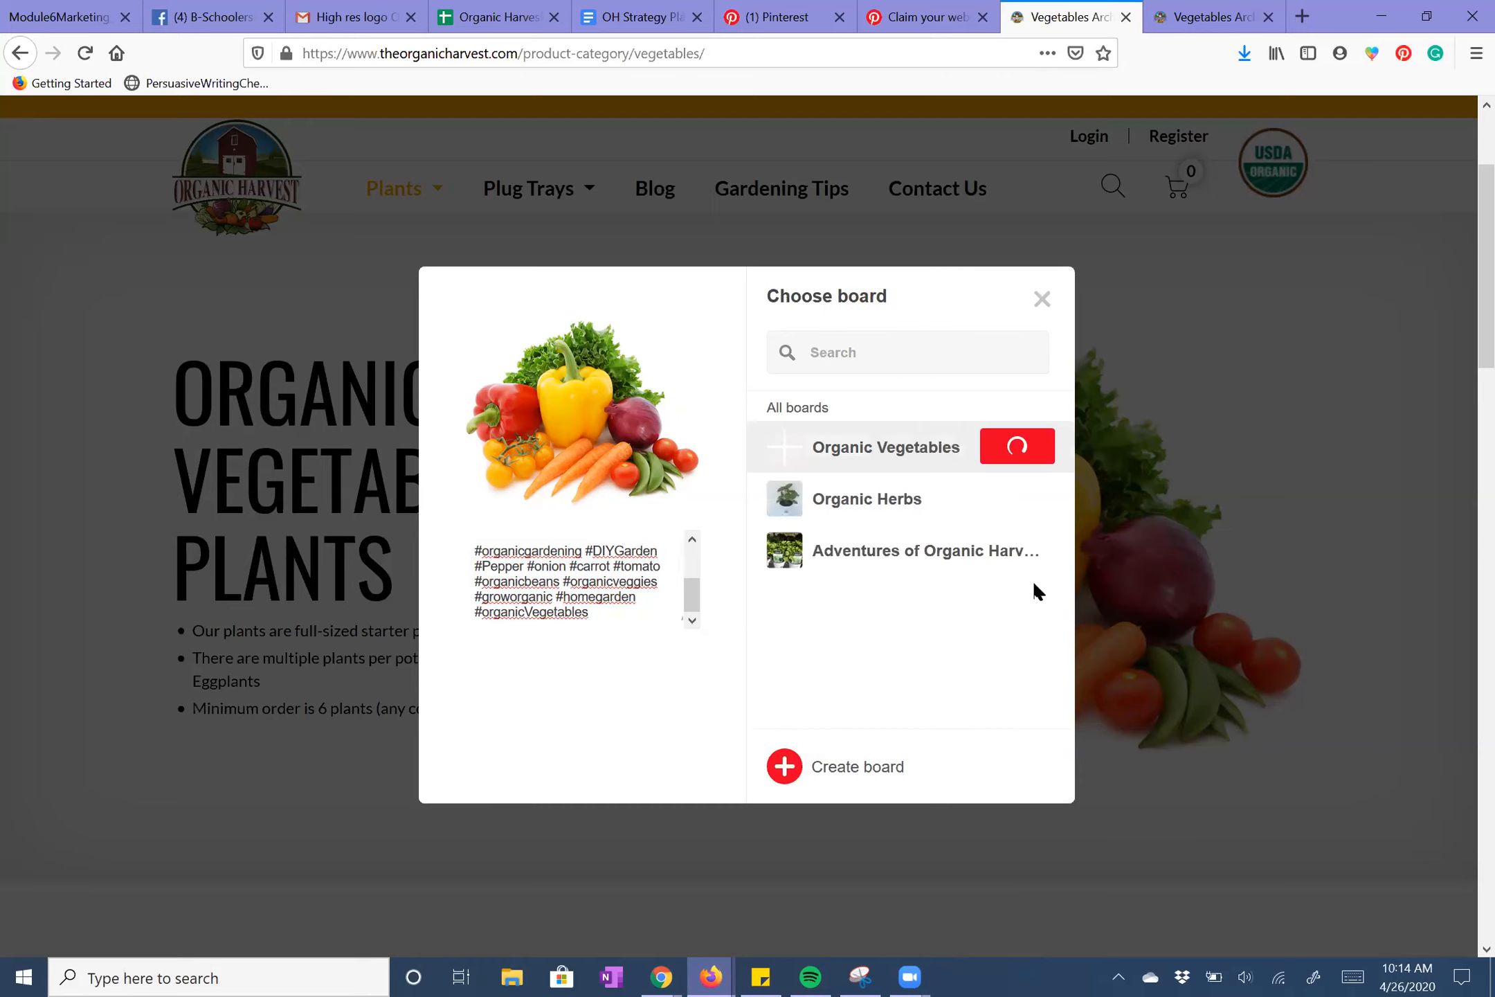
left_click(978, 453)
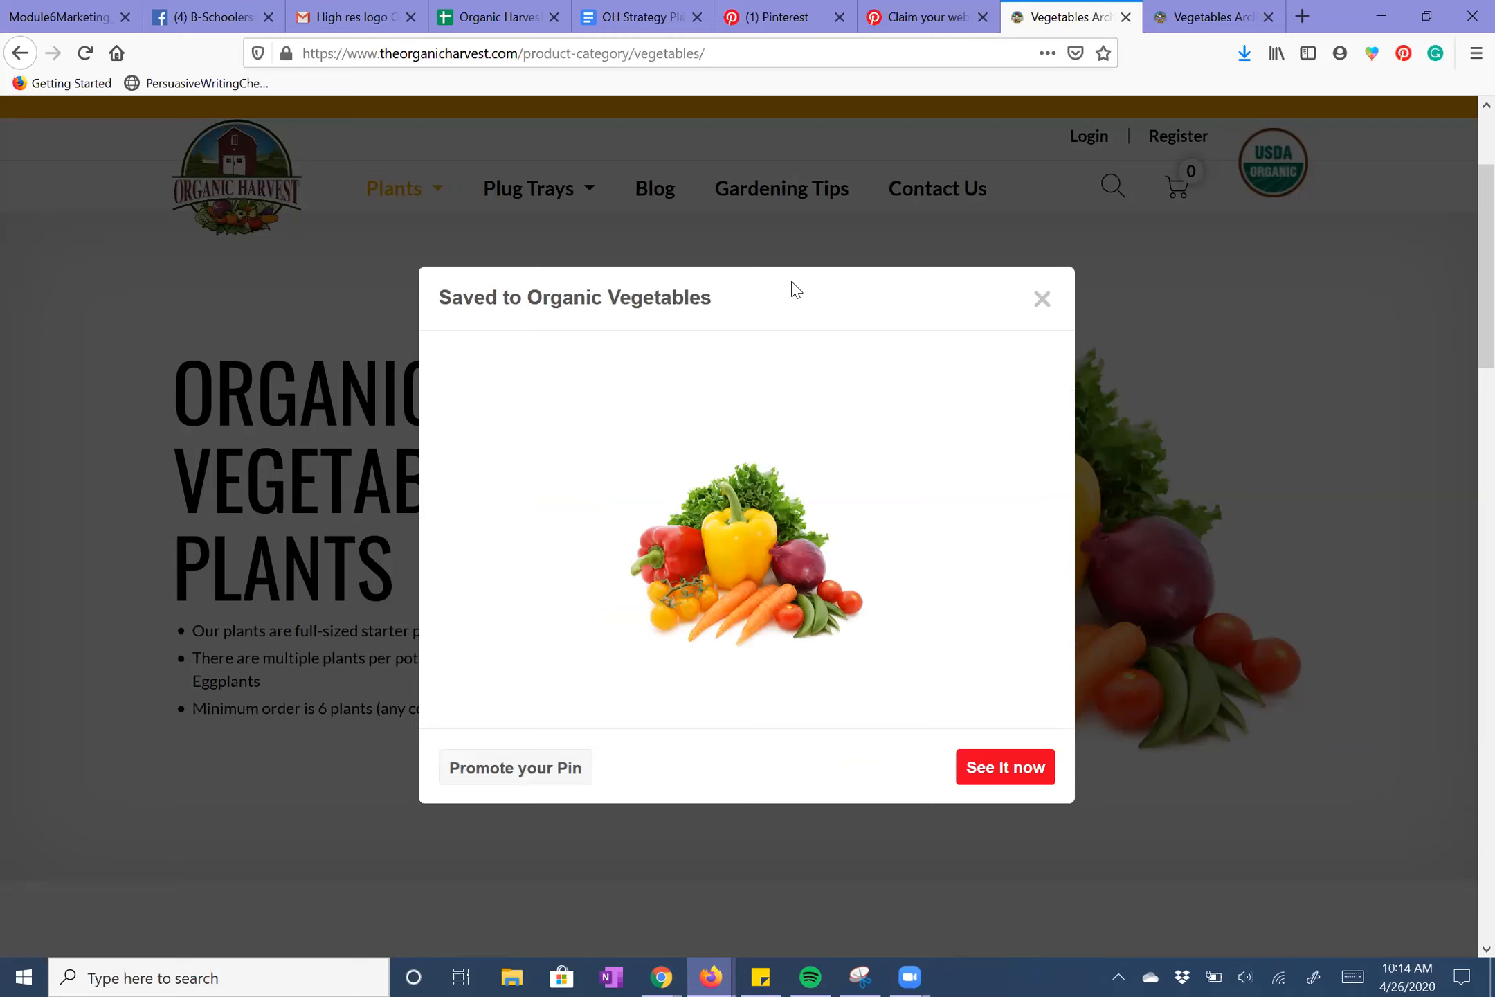
left_click(1042, 302)
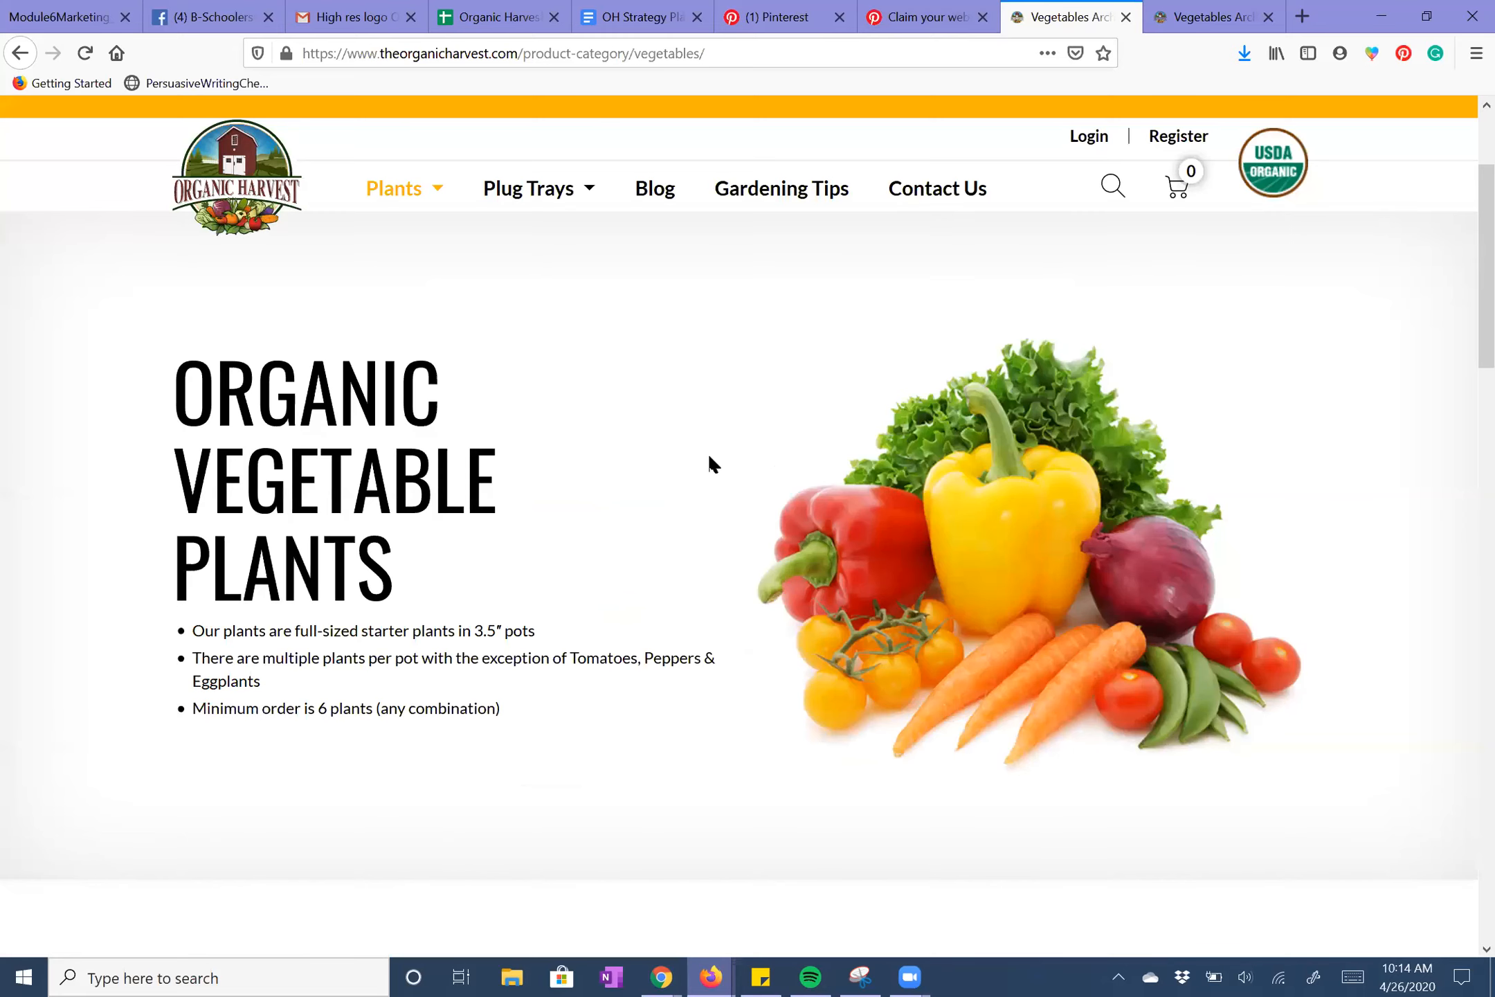
Browse the vegetables category page and examine the individual vegetable product images available for pinning.
scroll(707, 467, "down", 2)
mouse_move(999, 425)
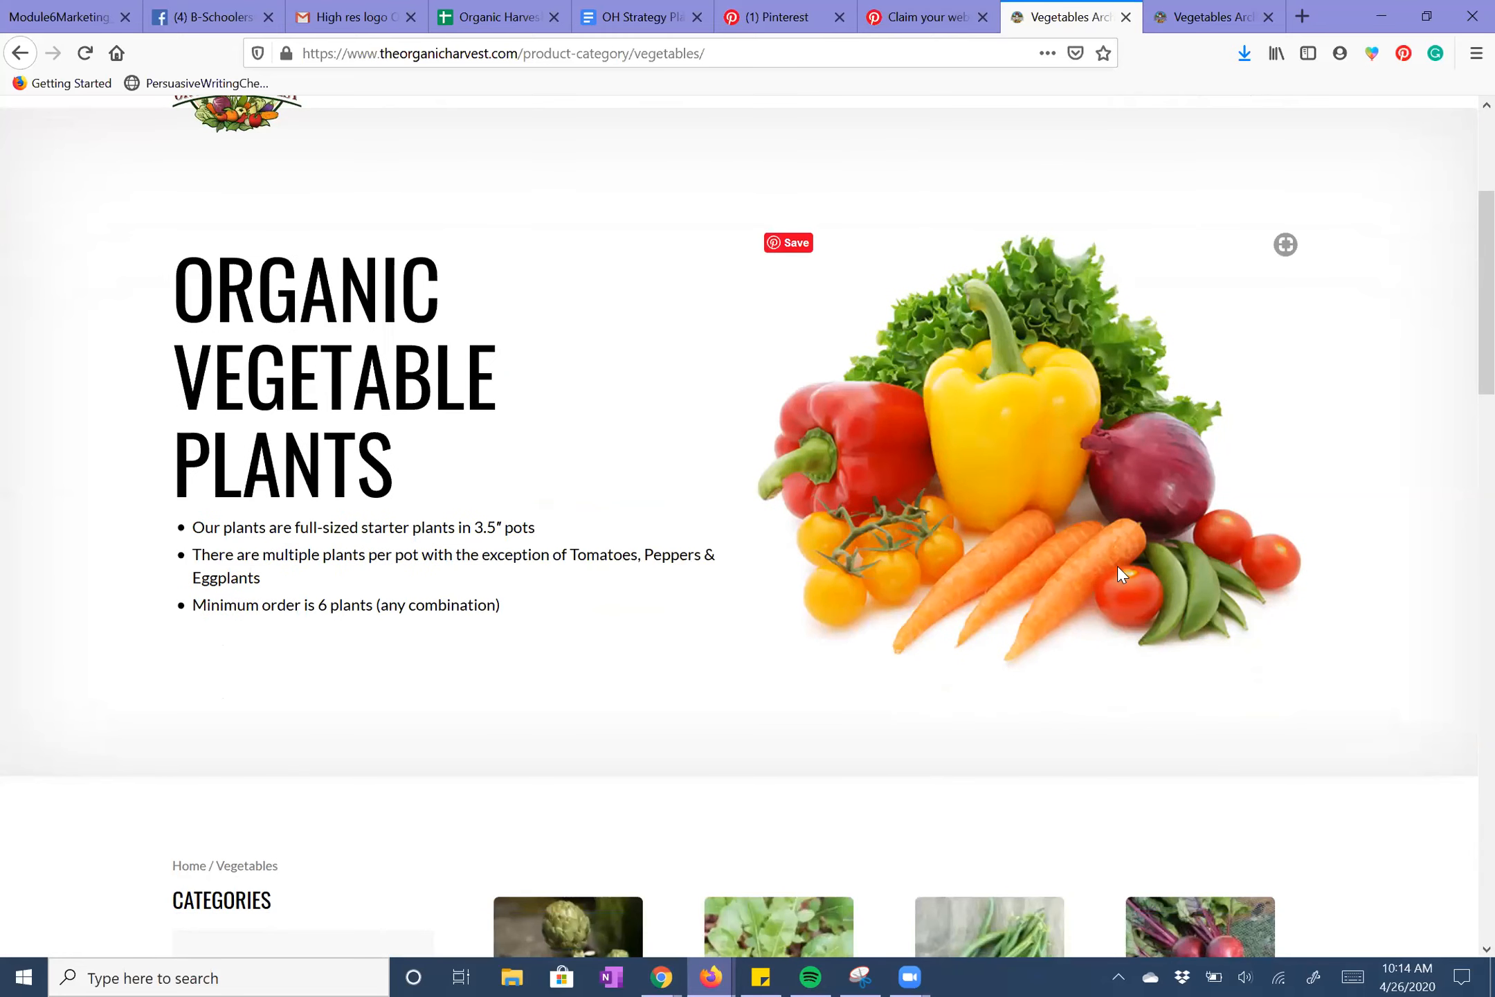
scroll(1121, 575, "down", 5)
scroll(1107, 663, "up", 8)
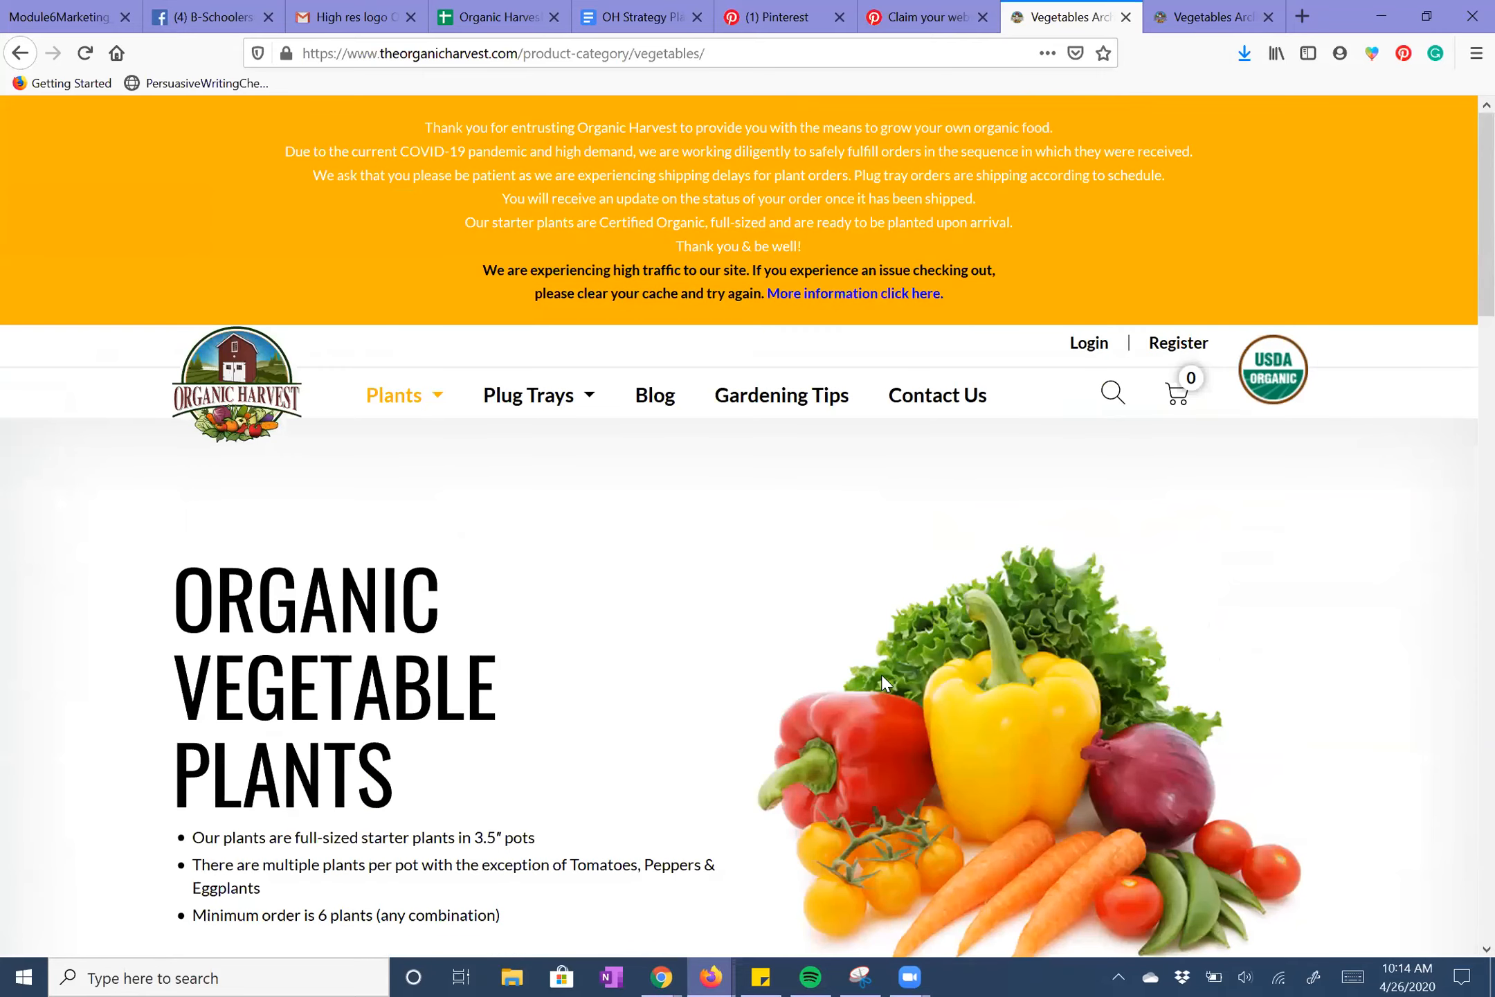
scroll(824, 722, "down", 5)
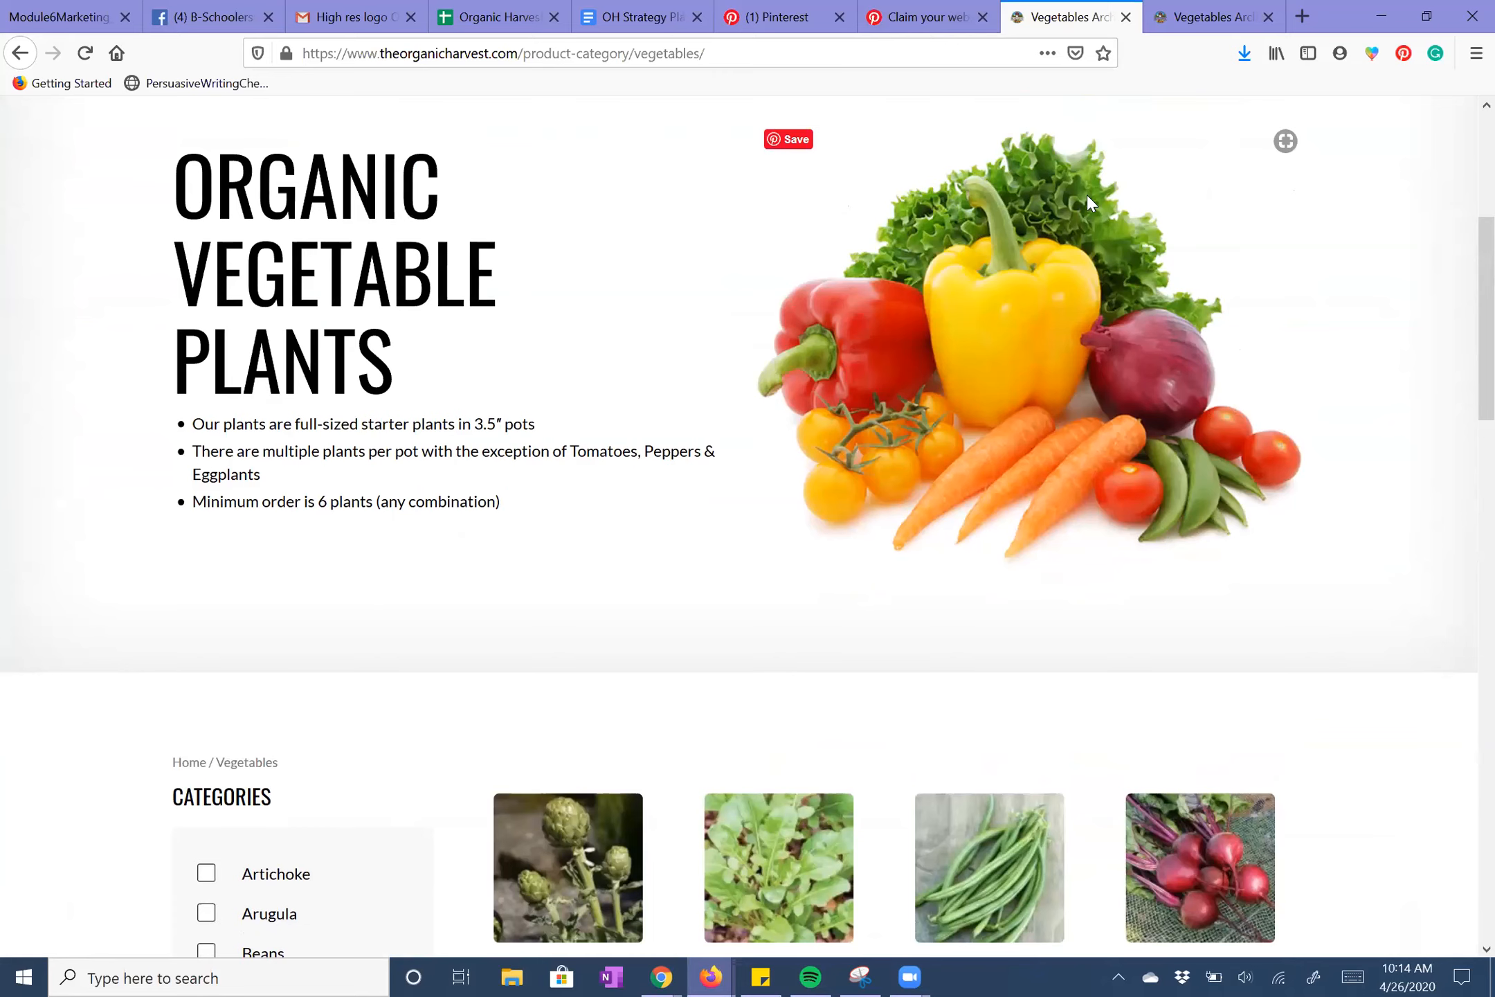
scroll(771, 478, "up", 6)
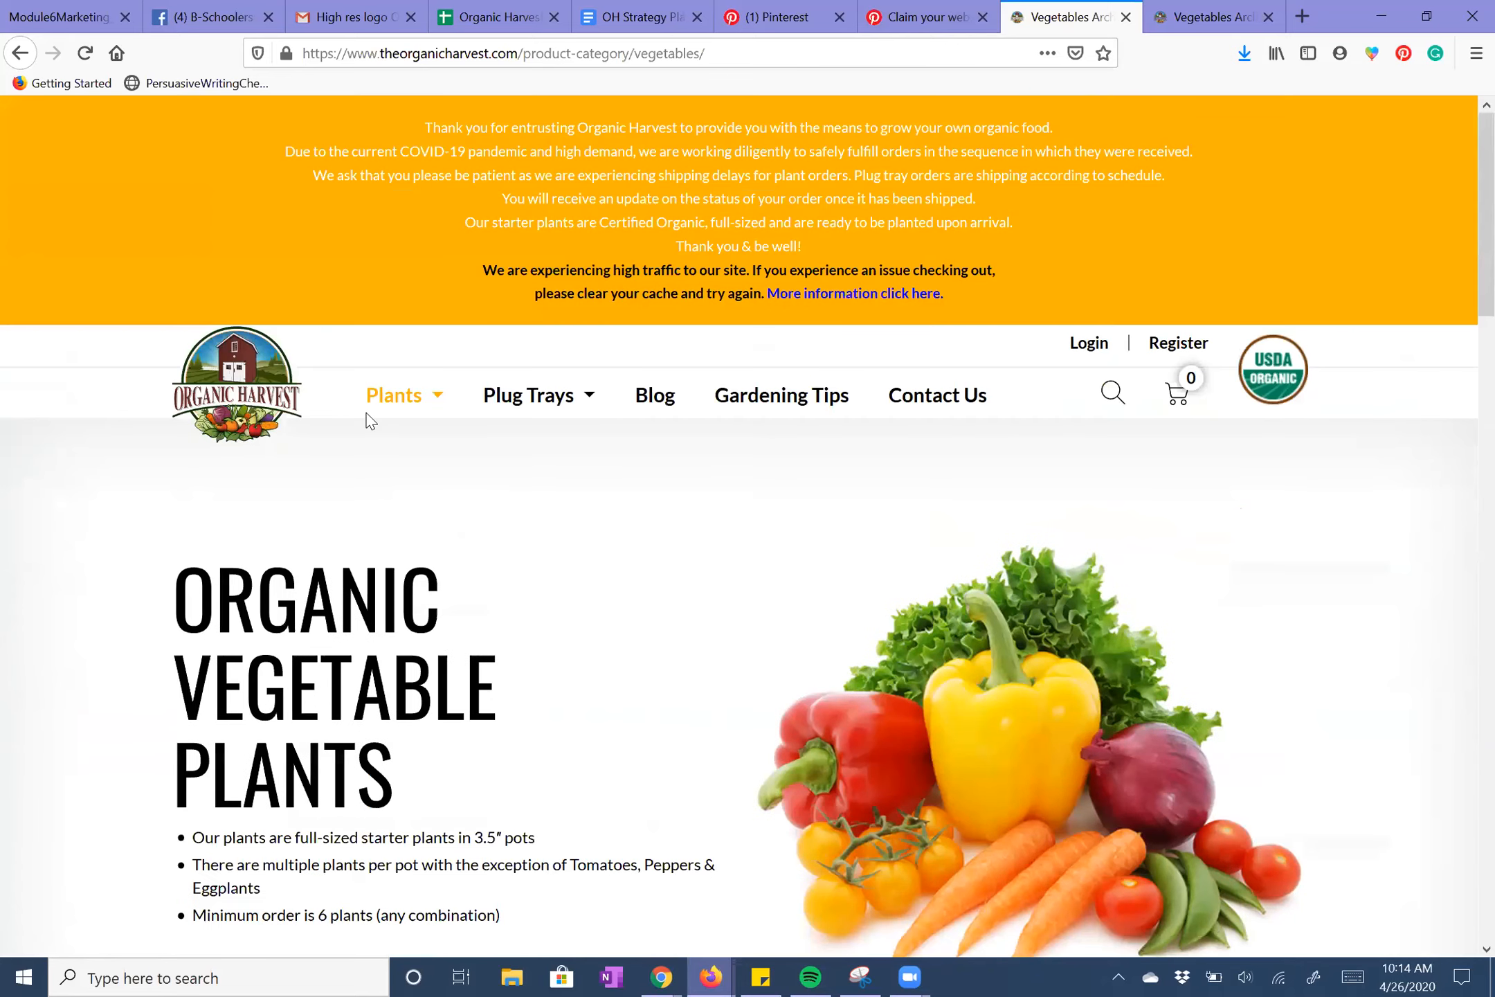
scroll(842, 480, "down", 10)
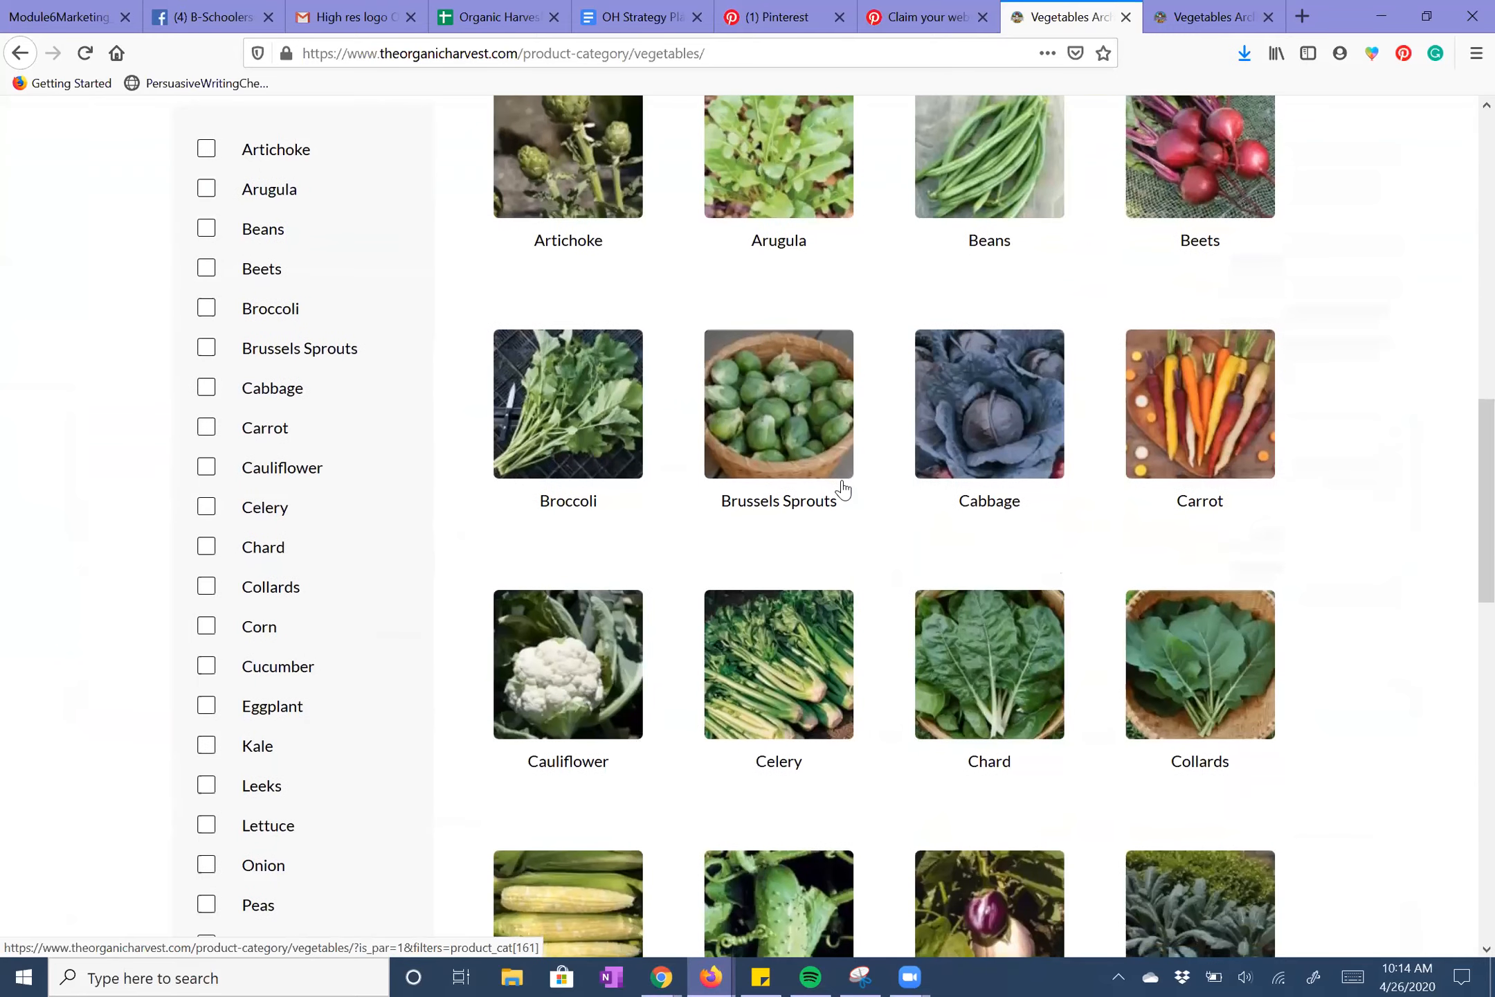
scroll(842, 489, "down", 3)
scroll(842, 489, "down", 3)
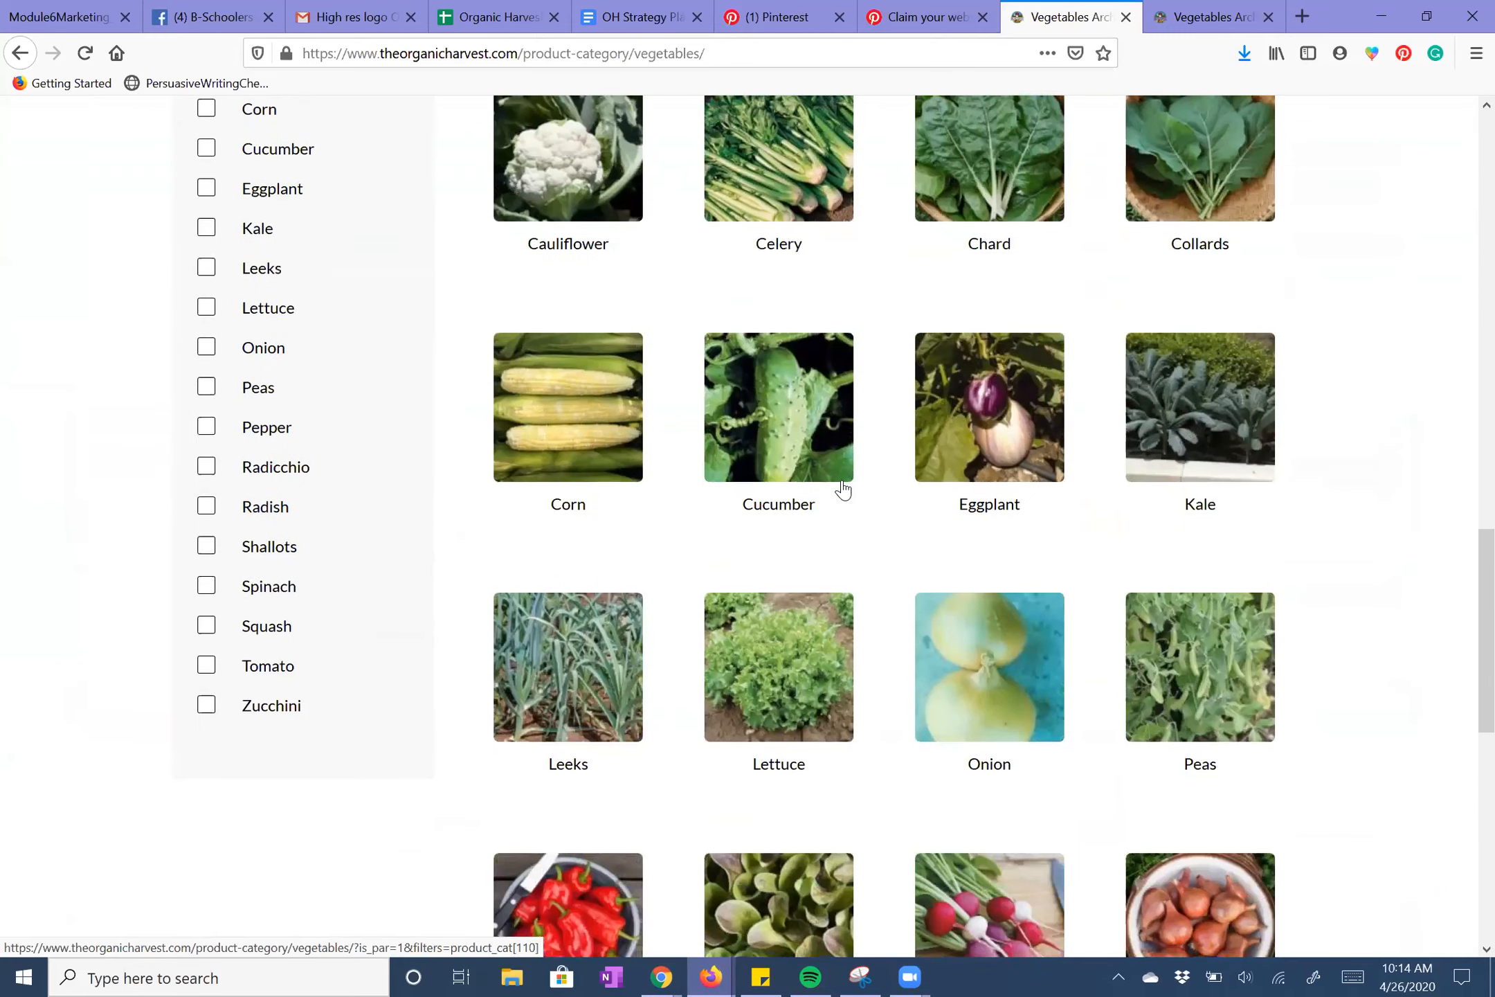
Open the radish category from the vegetables page and go to the Purple Plum radish product page.
scroll(842, 489, "down", 5)
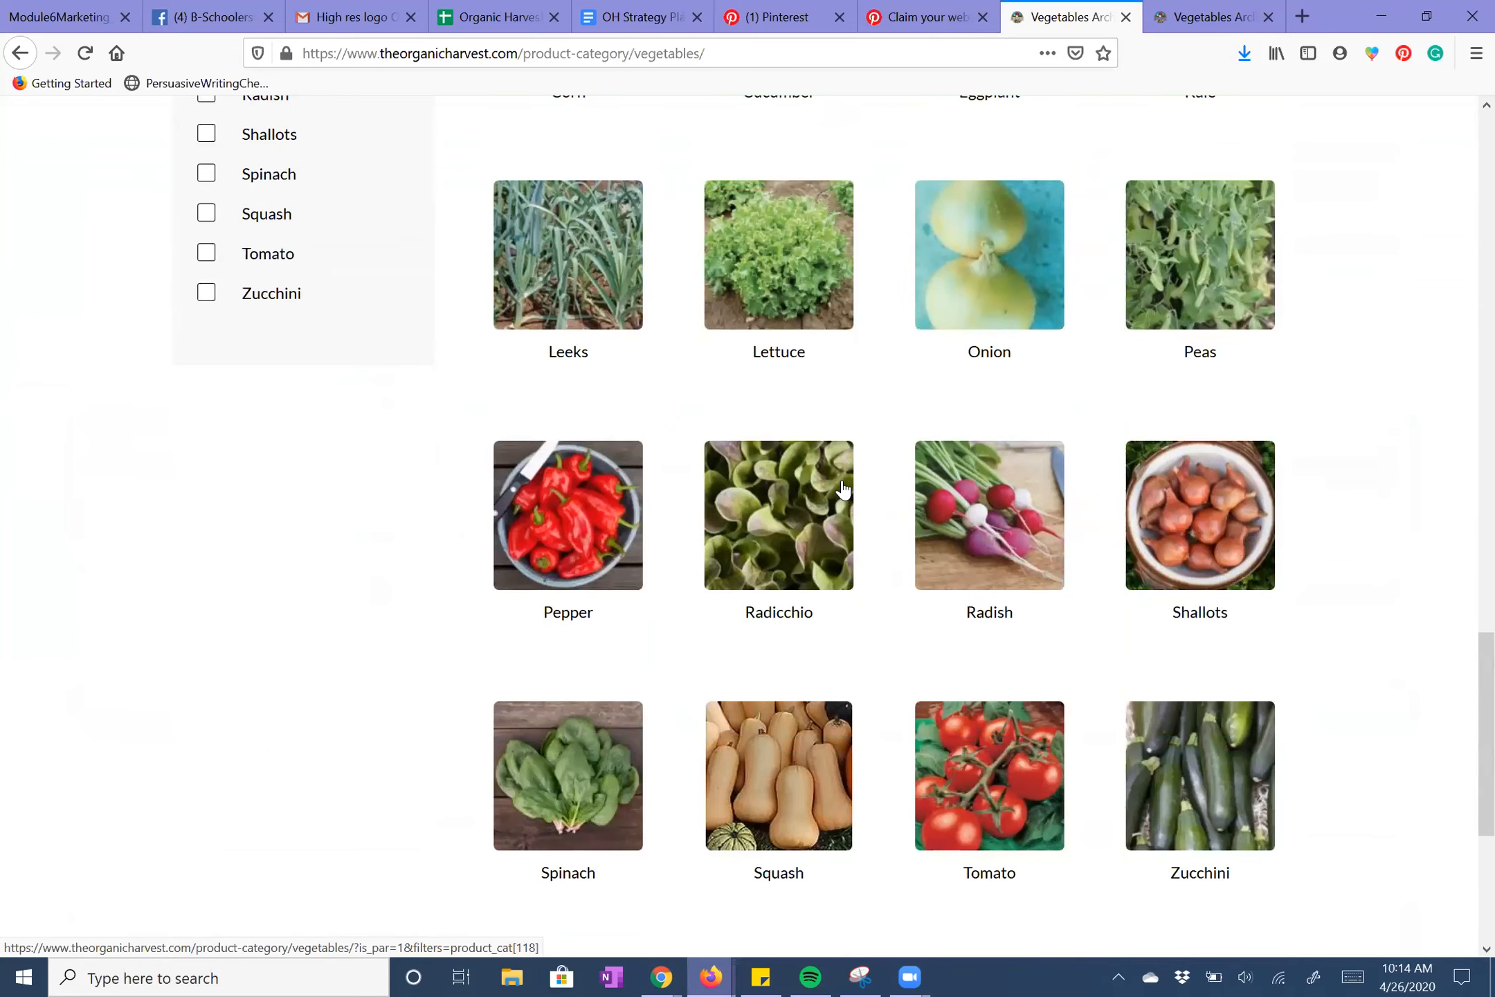
scroll(842, 488, "down", 3)
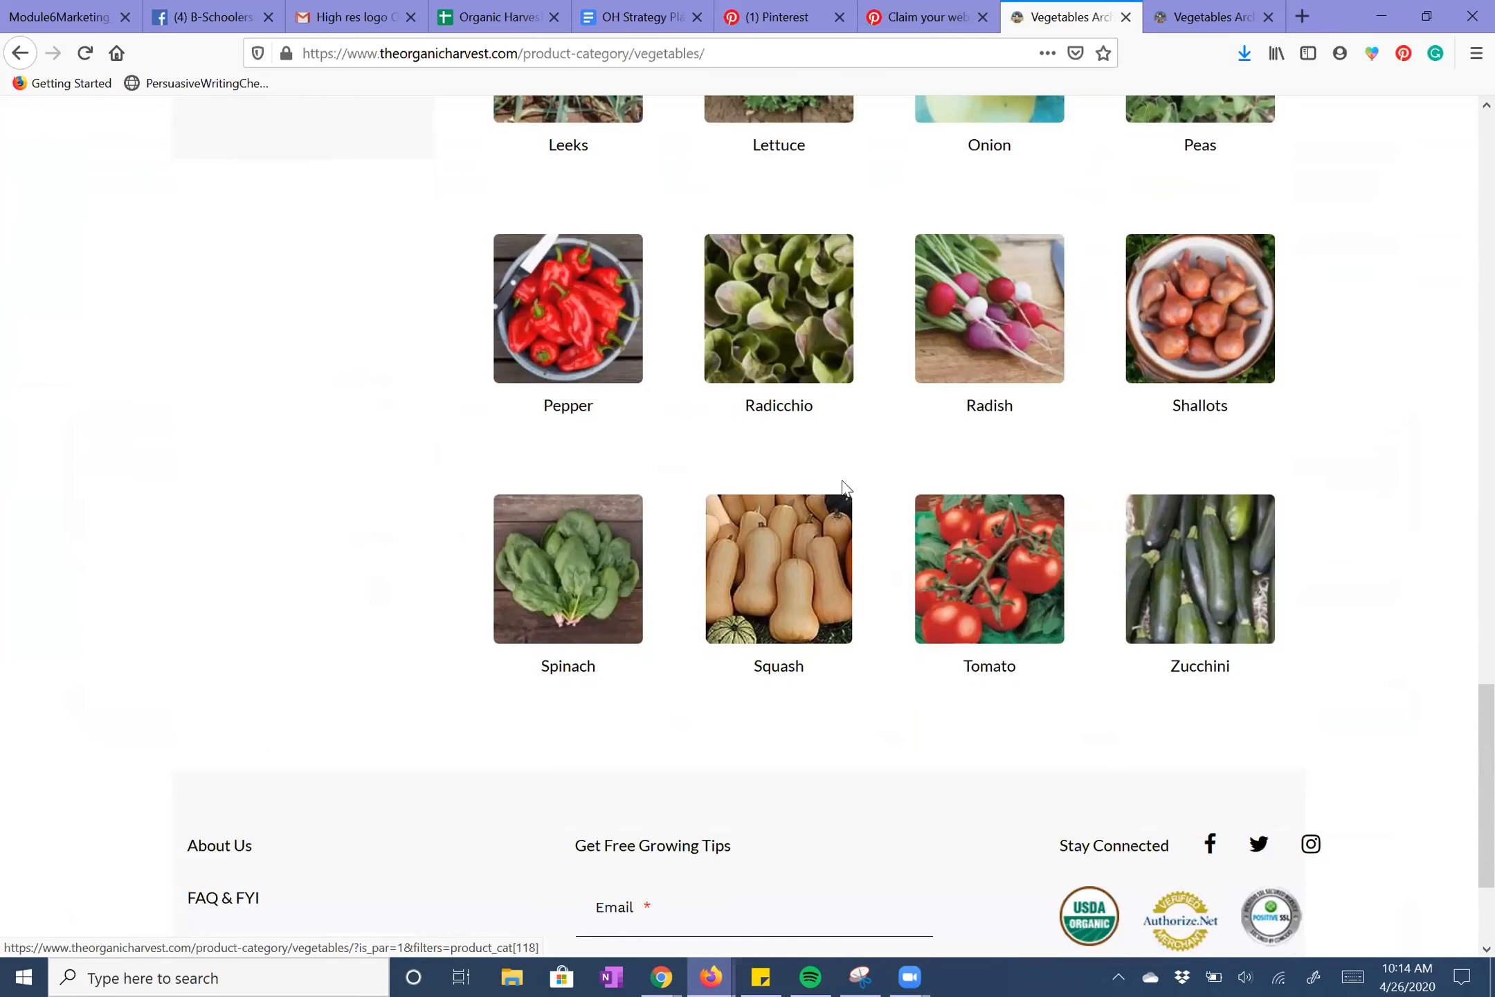
left_click(991, 310)
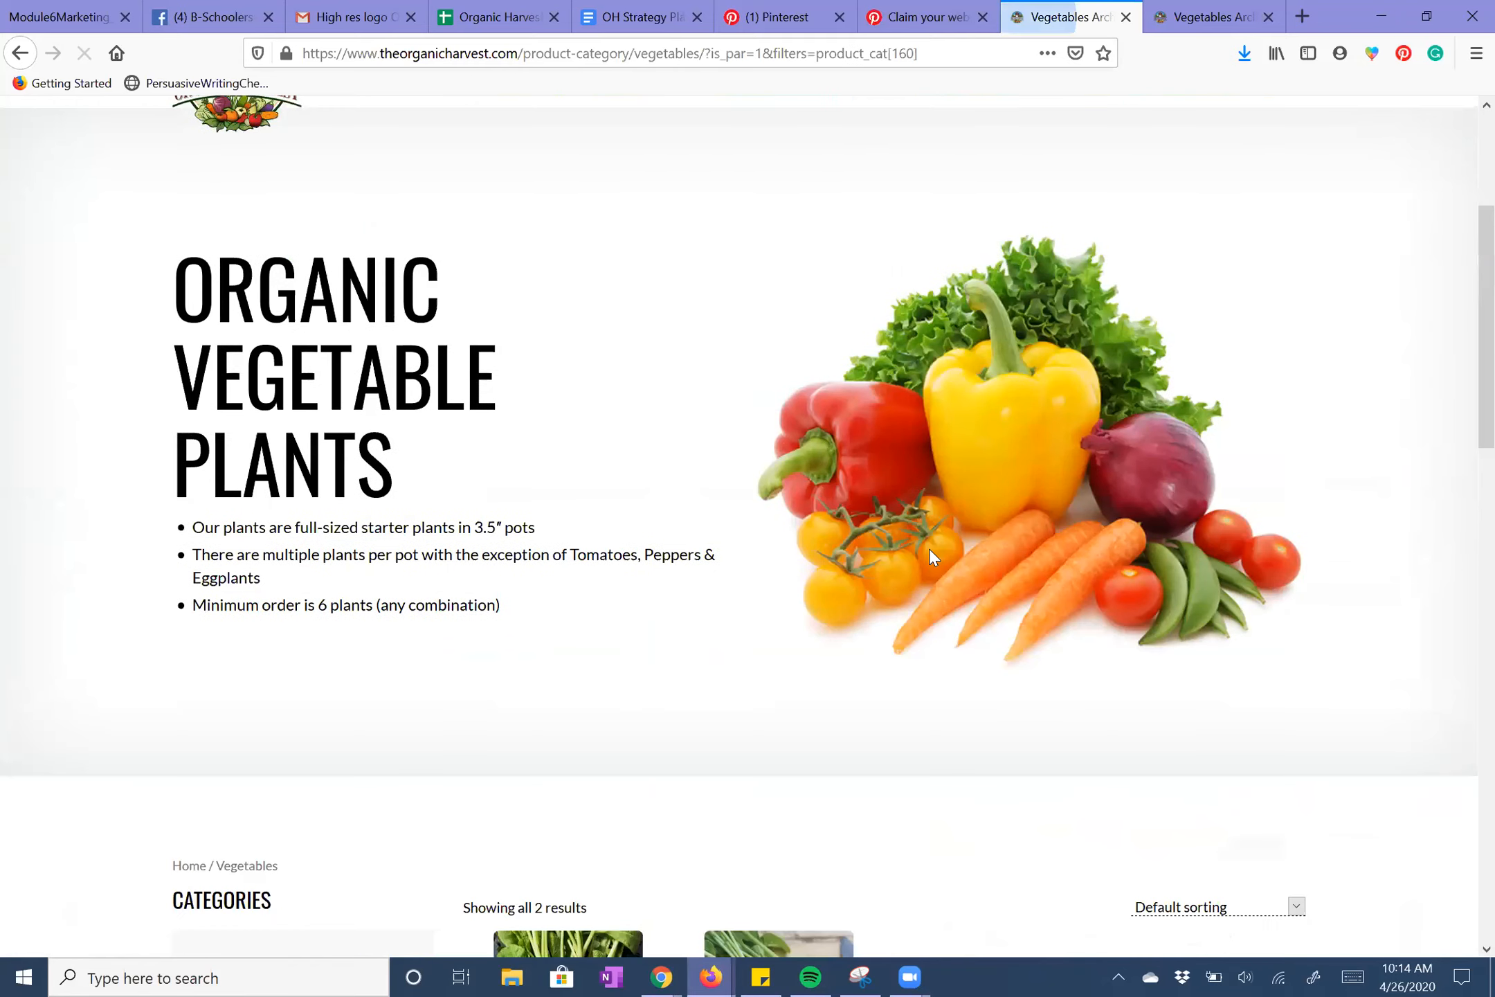
scroll(933, 556, "down", 6)
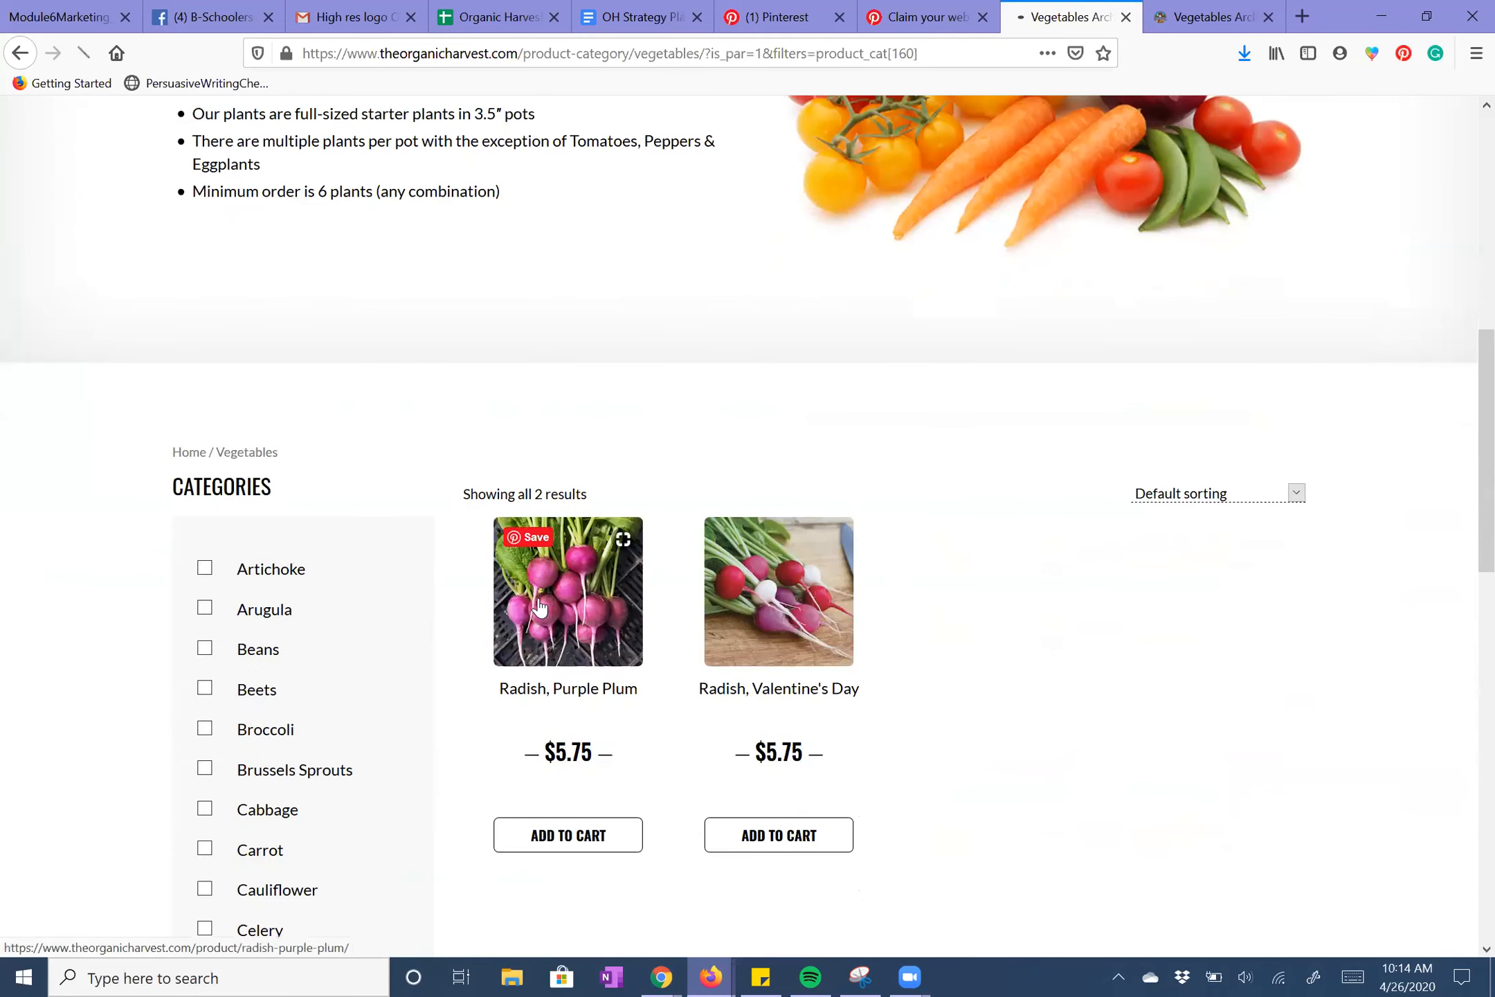
left_click(540, 607)
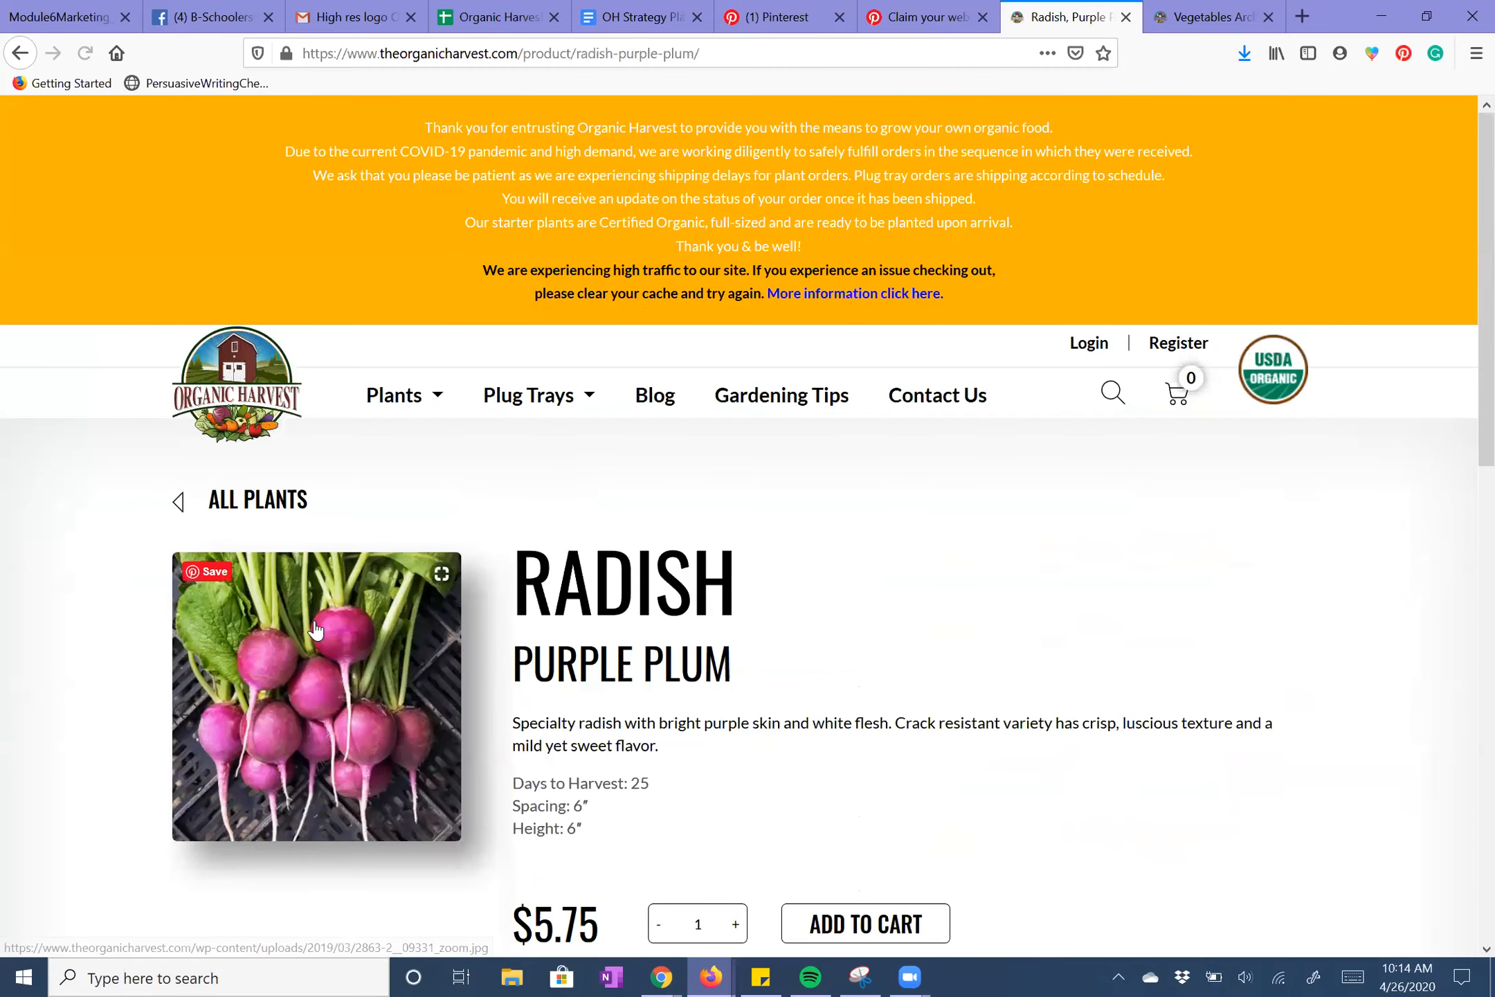
Copy the Purple Plum radish's name, description, price and growing details from its product page.
left_click(216, 571)
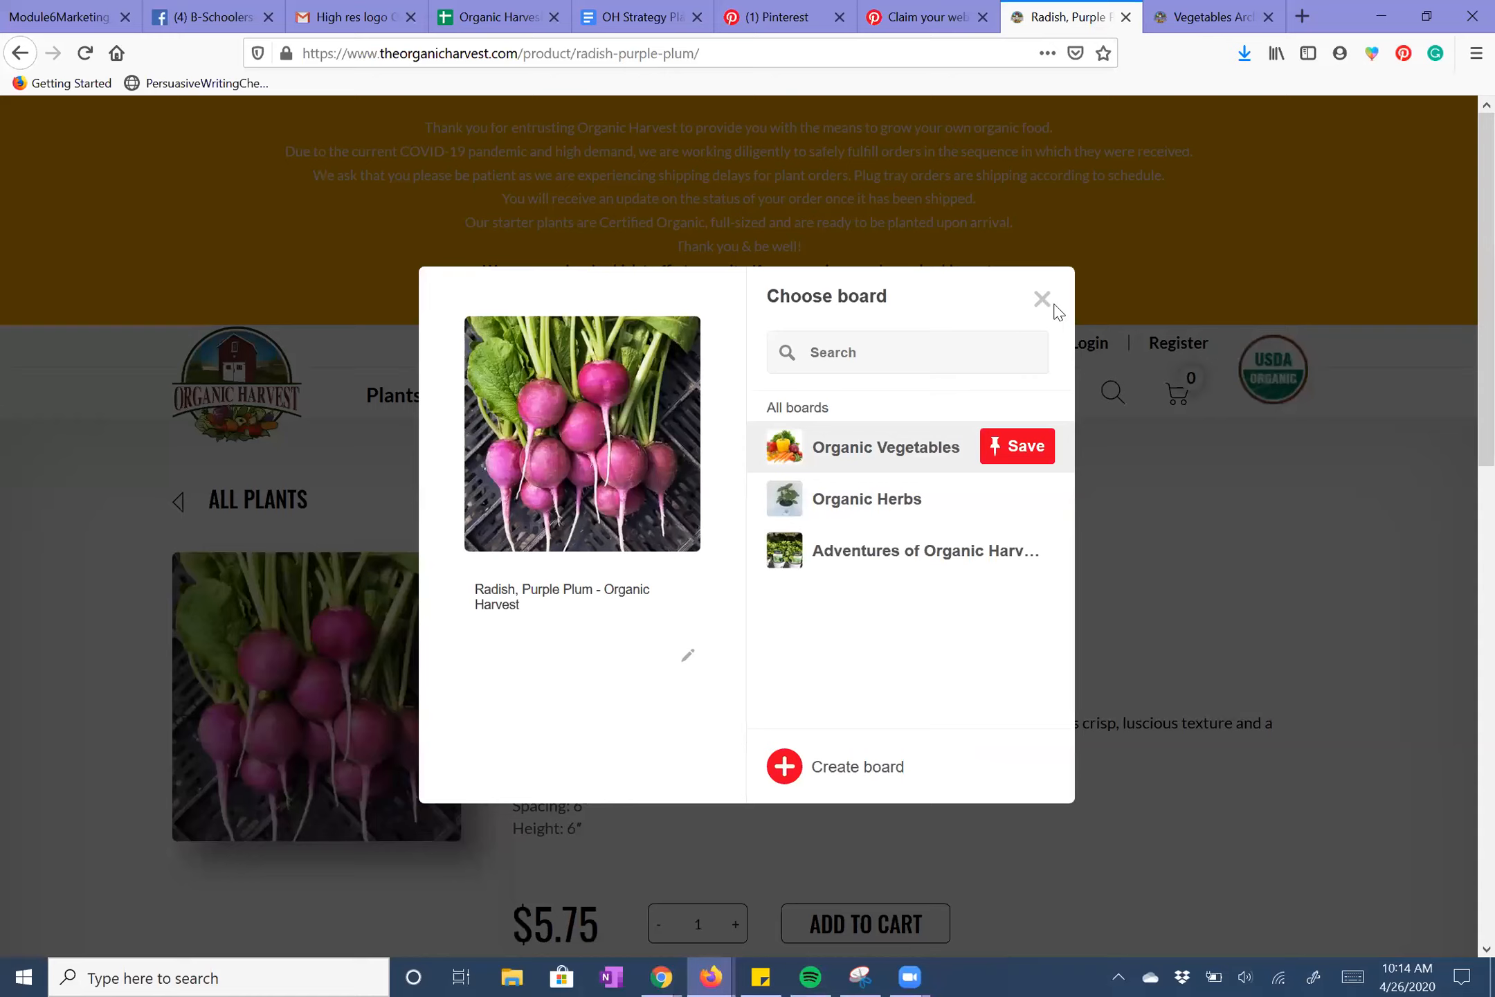
left_click(1043, 299)
scroll(806, 600, "down", 3)
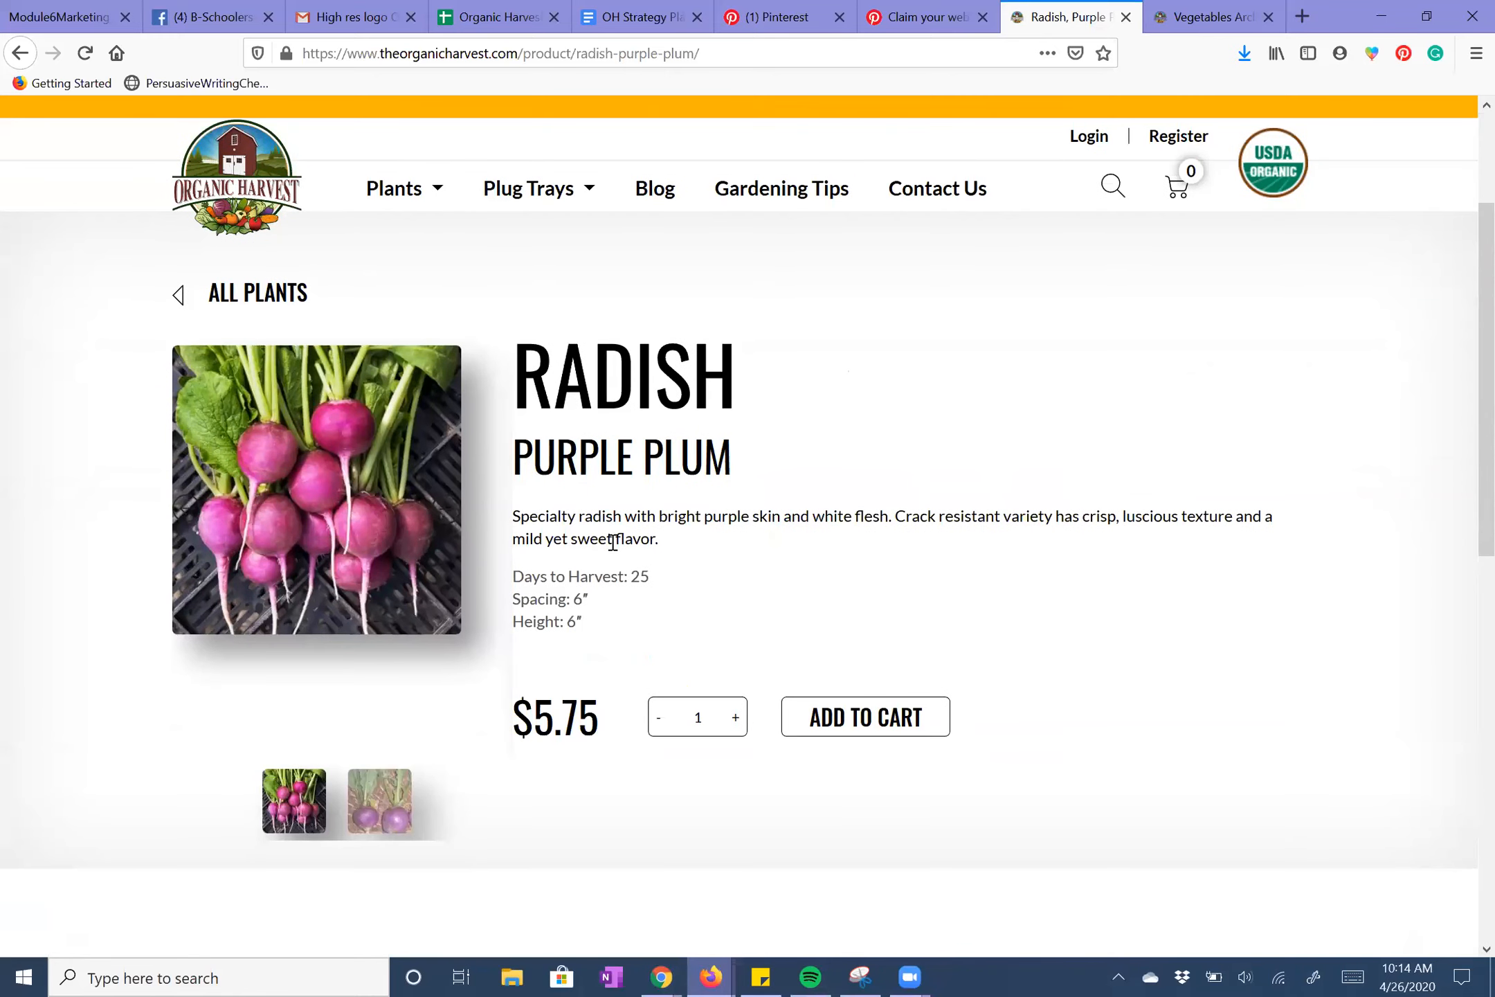
left_click_drag(553, 502, 510, 434)
mouse_move(610, 644)
left_mouse_down()
mouse_move(499, 510)
mouse_move(528, 389)
mouse_move(530, 433)
mouse_move(634, 538)
mouse_move(638, 621)
mouse_move(605, 635)
left_mouse_up()
left_click(532, 421)
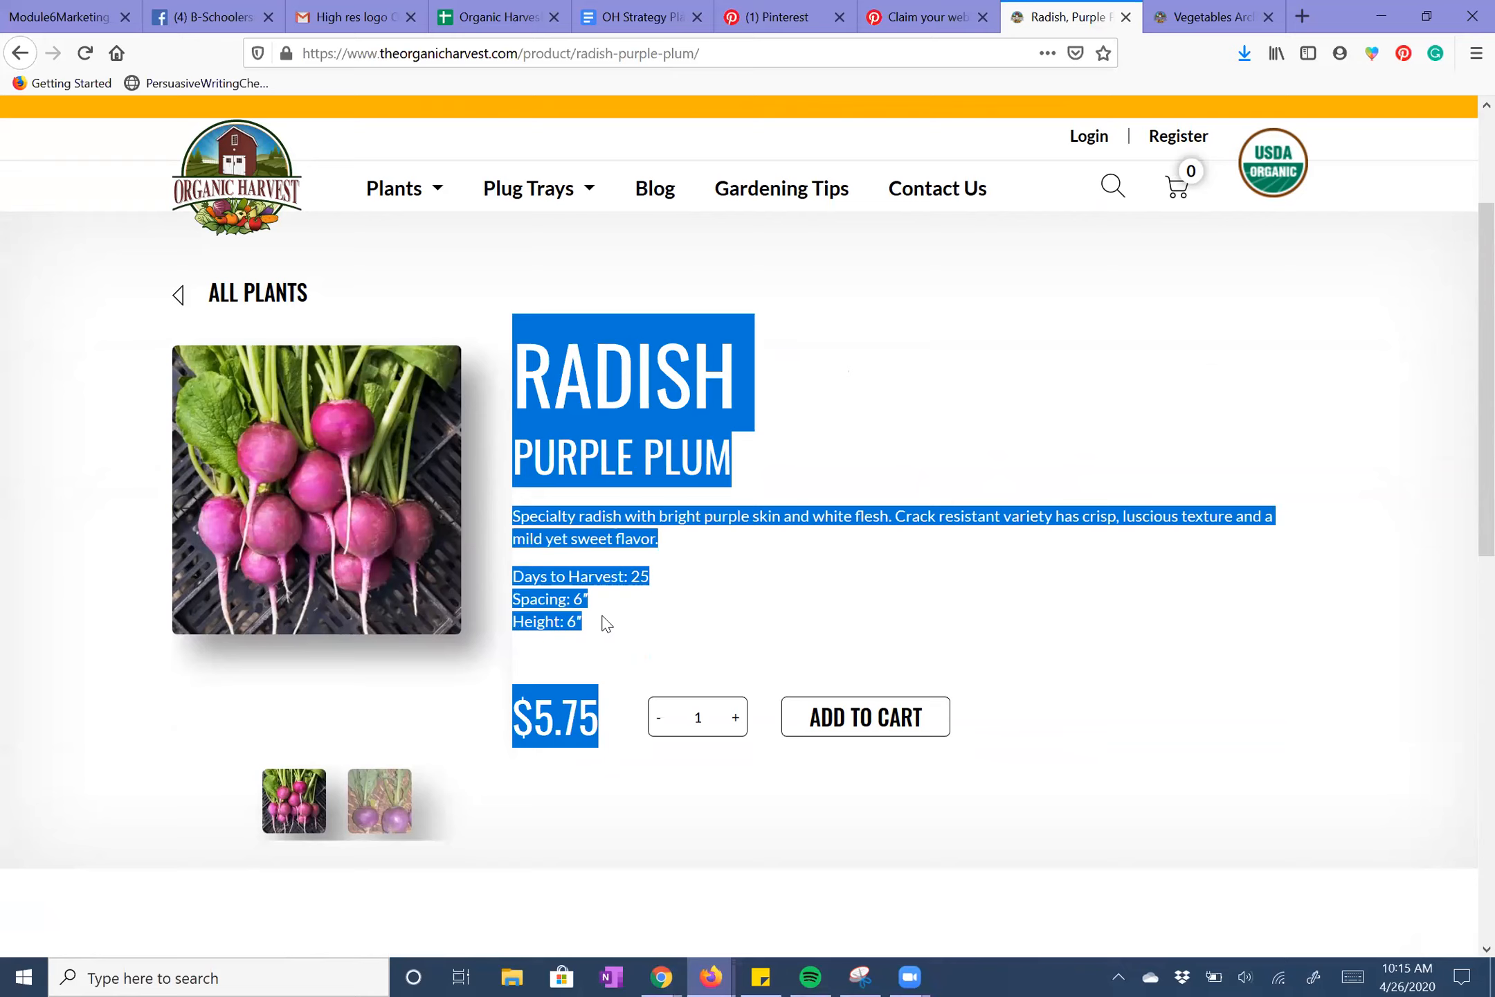
Start saving the Purple Plum radish photo as a pin and paste the copied product text into its description.
mouse_move(271, 419)
left_click(211, 369)
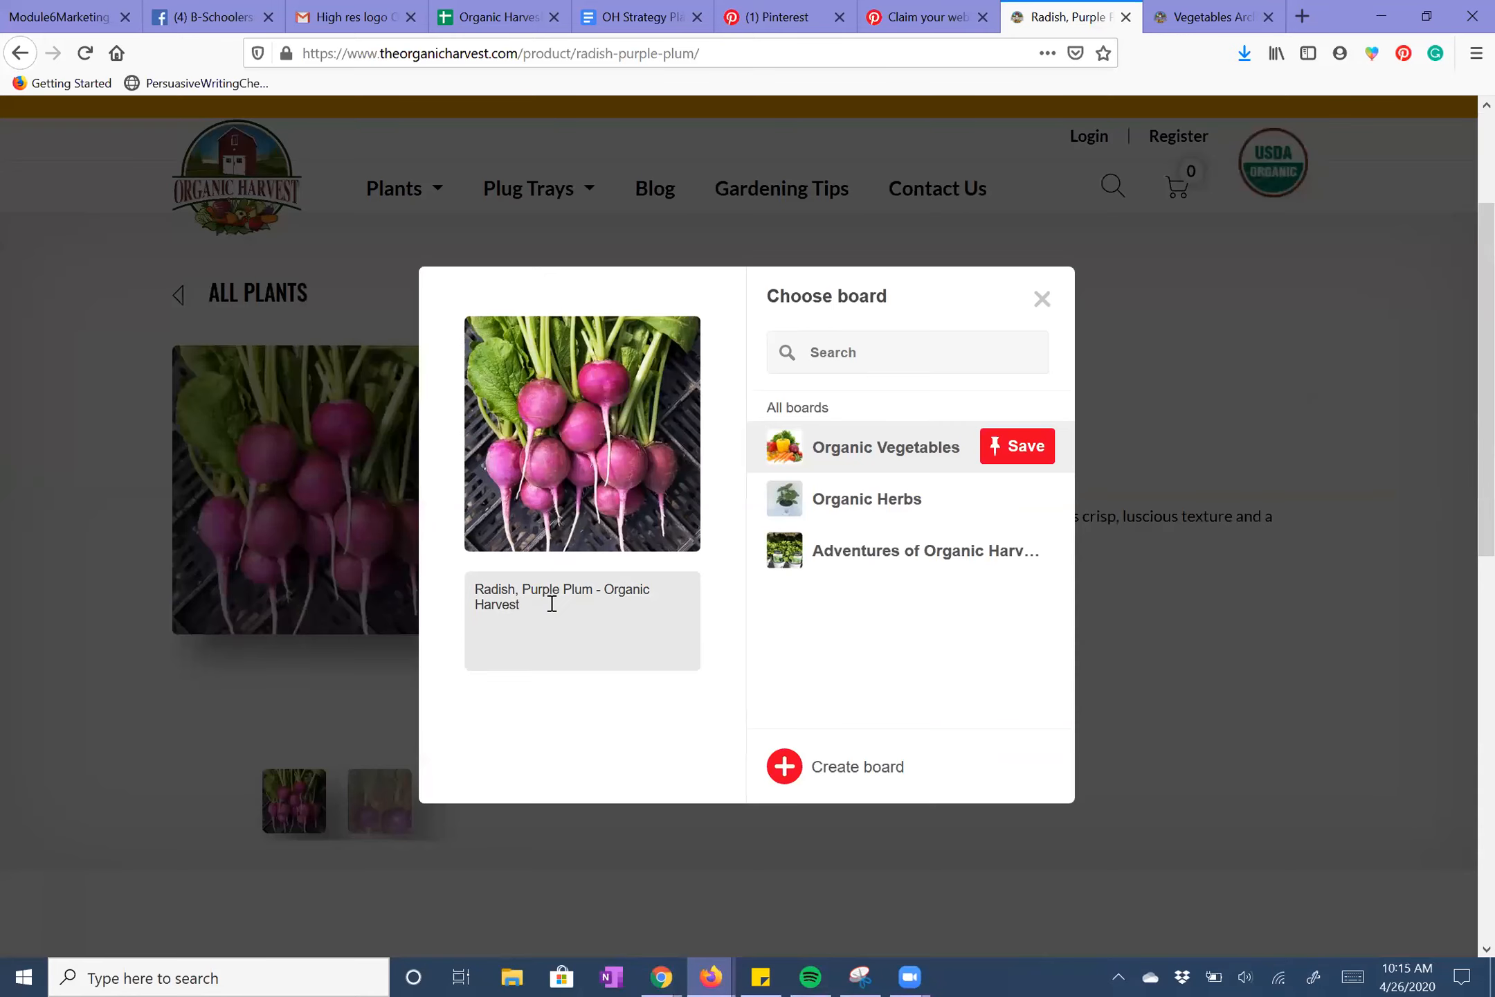
key("ctrl+v")
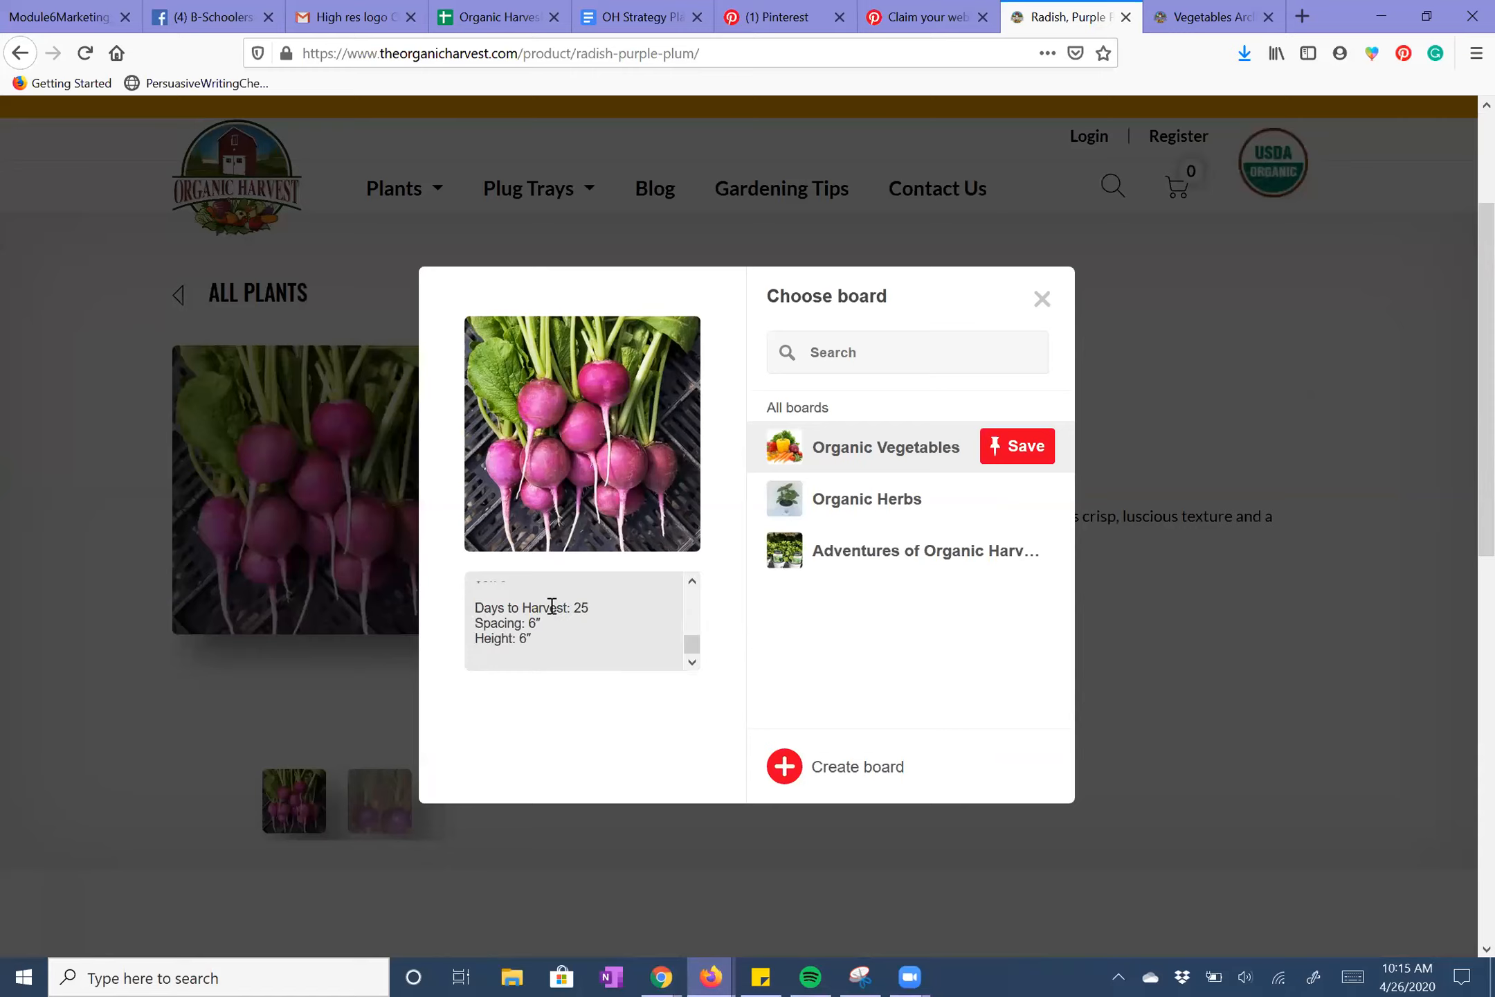
Delete the original "Radish, Purple Plum - Organic Harvest" title and the blank lines above the pasted text in the pin description.
scroll(559, 645, "up", 7)
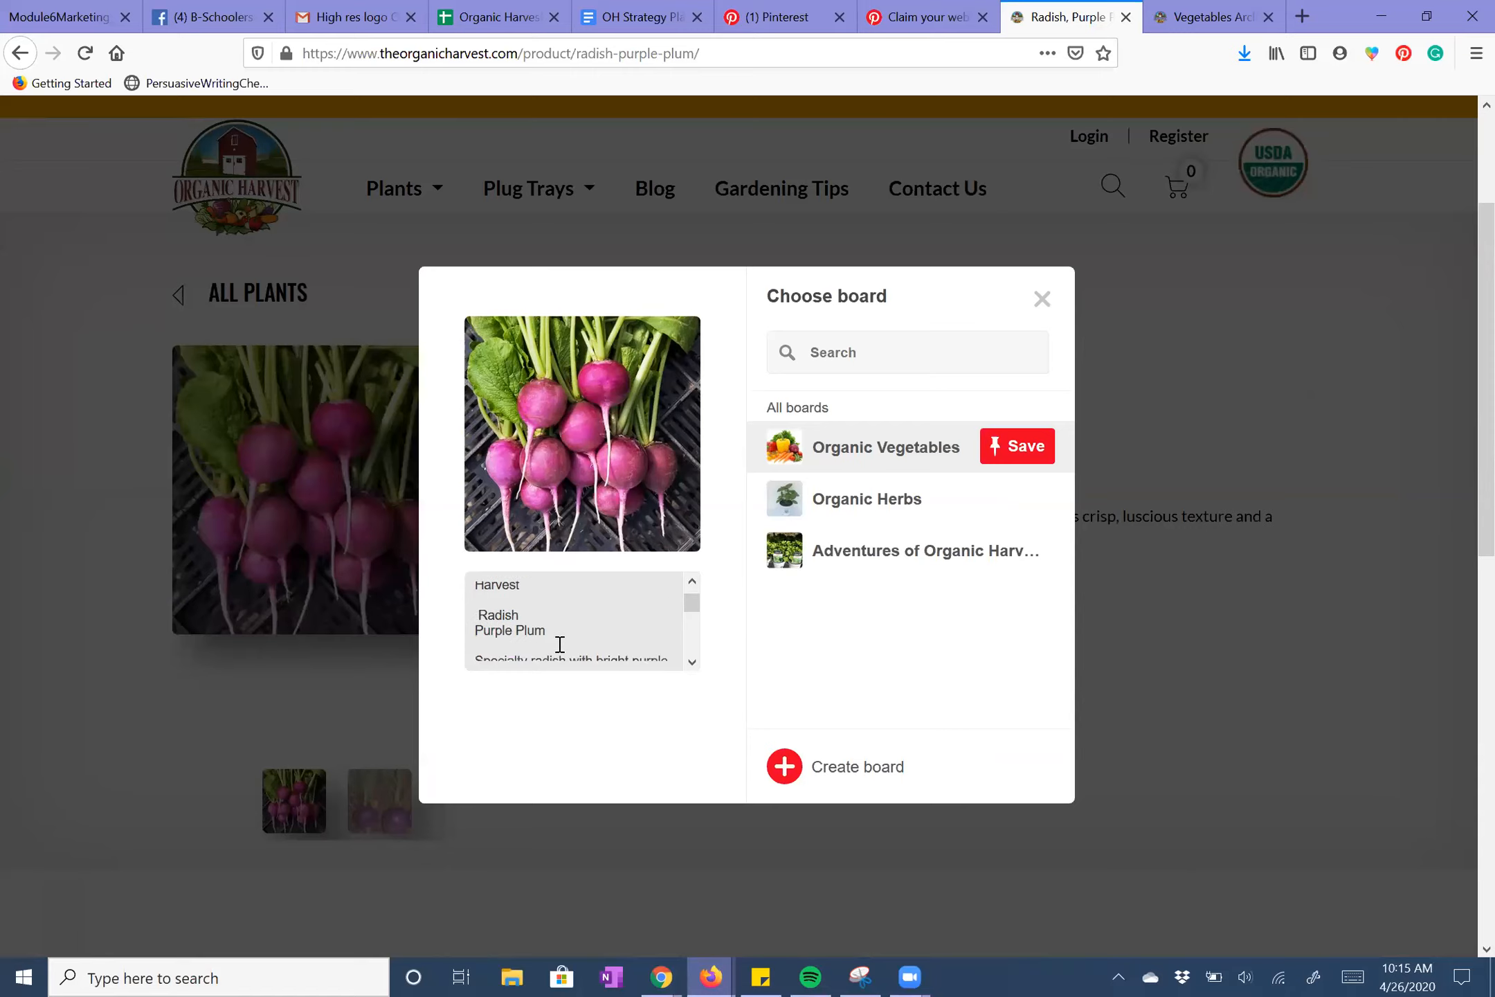
left_click_drag(520, 605, 473, 578)
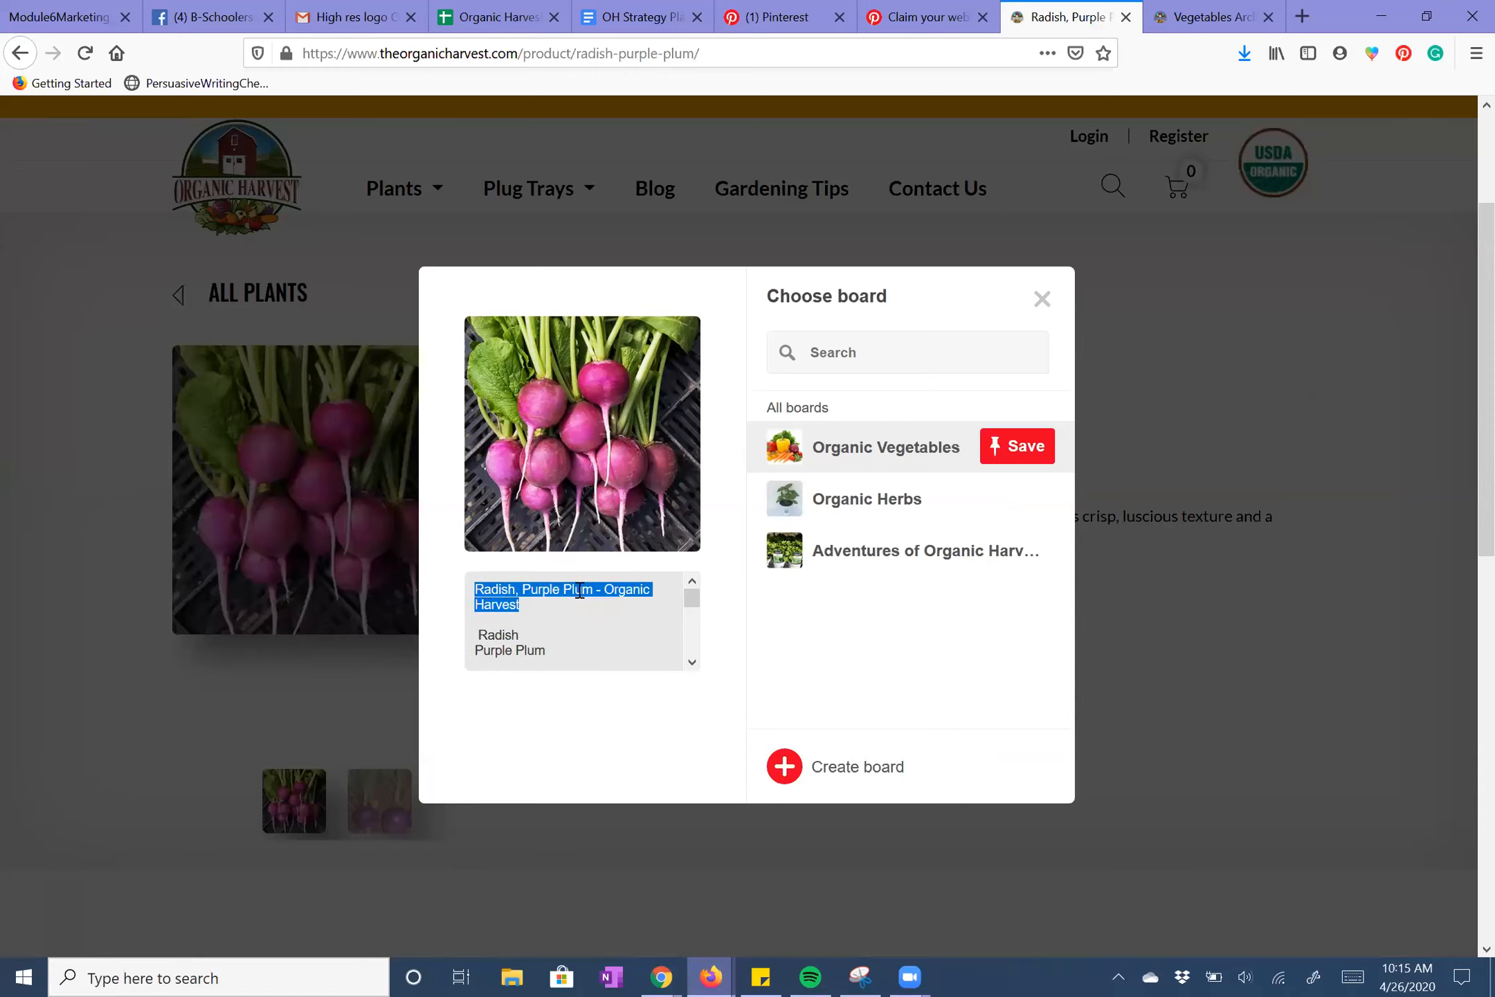
left_click_drag(584, 615, 605, 590)
key("BackSpace")
key("BackSpace")
key("BackSpace")
key("BackSpace")
key("BackSpace")
key("BackSpace")
key("BackSpace")
key("BackSpace")
key("BackSpace")
key("BackSpace")
key("BackSpace")
key("BackSpace")
key("BackSpace")
key("BackSpace")
key("BackSpace")
key("BackSpace")
key("BackSpace")
key("BackSpace")
key("BackSpace")
key("BackSpace")
key("BackSpace")
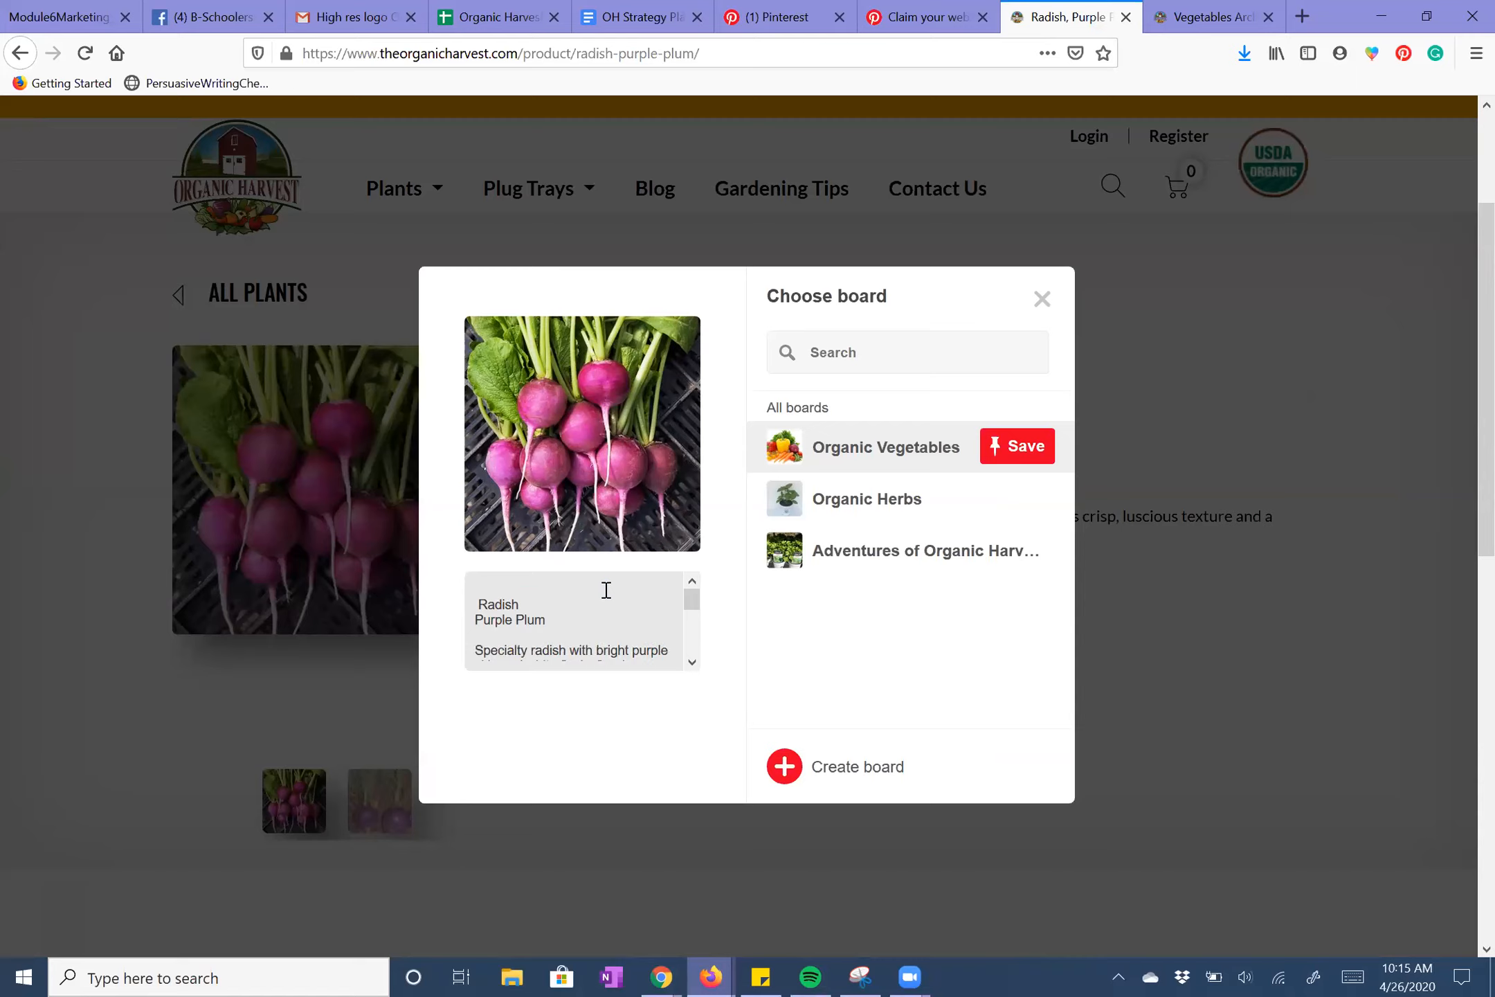
key("BackSpace")
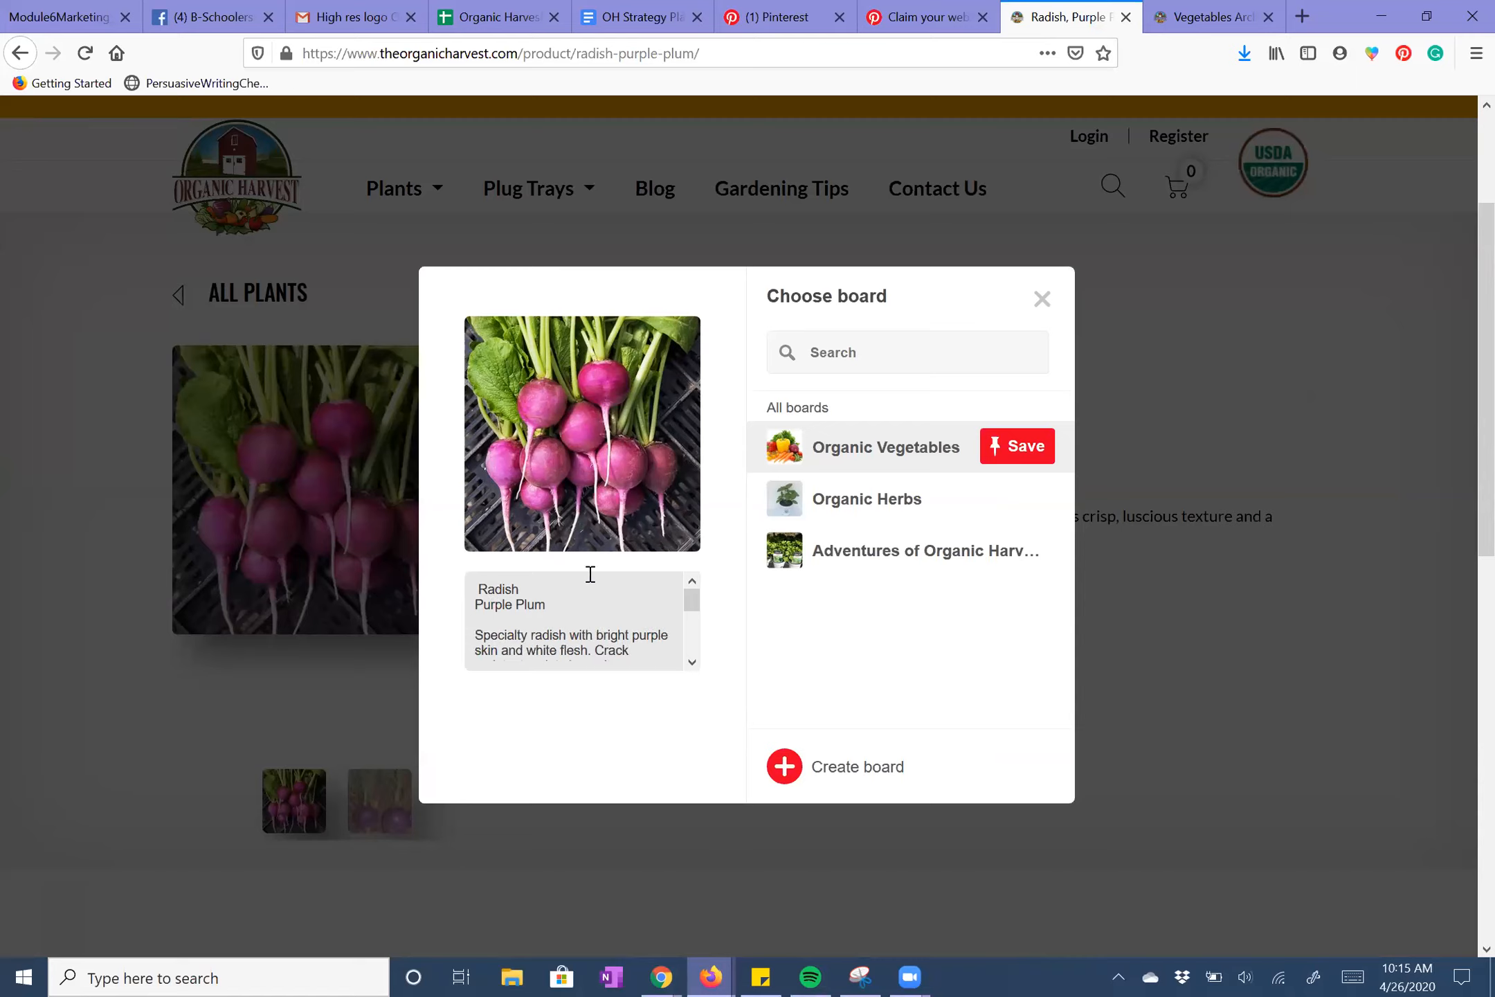
Turn the description's heading into the single line "Organic #Radish Purple Plum".
type("Organic #")
key("Delete")
left_click(475, 605)
key("BackSpace")
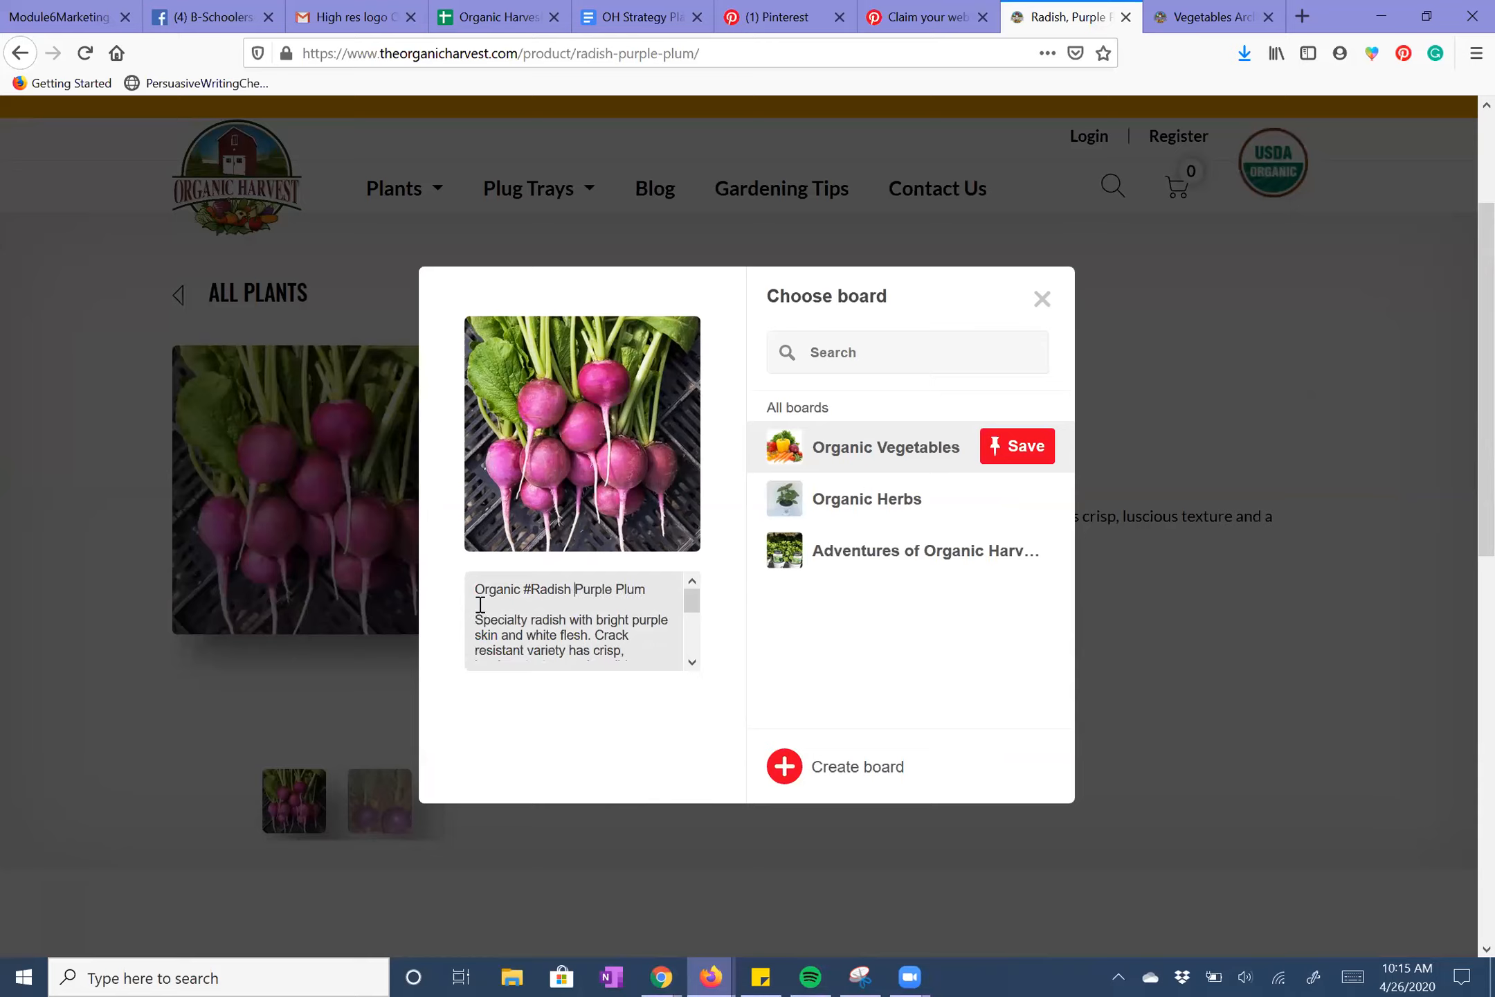
Add the hashtag #OrganicHarvest below the growing details, separated from them by a blank line.
scroll(634, 637, "down", 5)
left_click(638, 636)
key("Return")
key("Return")
type("#OrganicHarvest")
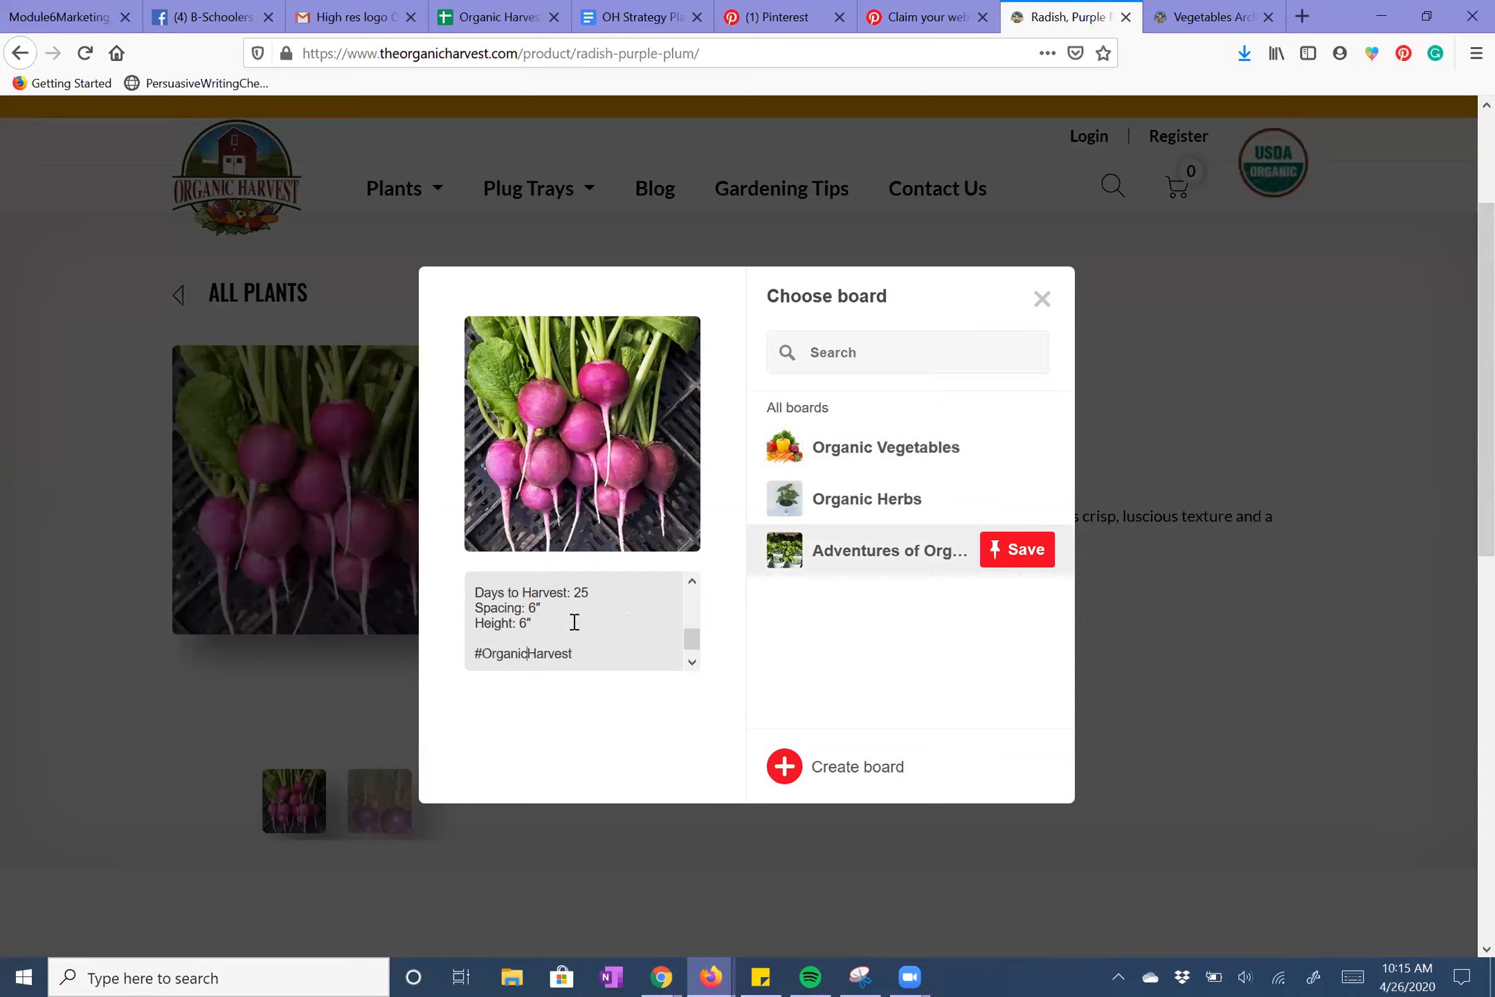
Reorder the heading to "Organic Purple Plum #Radish" and tidy the spacing so one blank line separates it from the product description.
scroll(573, 622, "up", 5)
left_click_drag(647, 589, 524, 590)
left_click(667, 587)
type("sh")
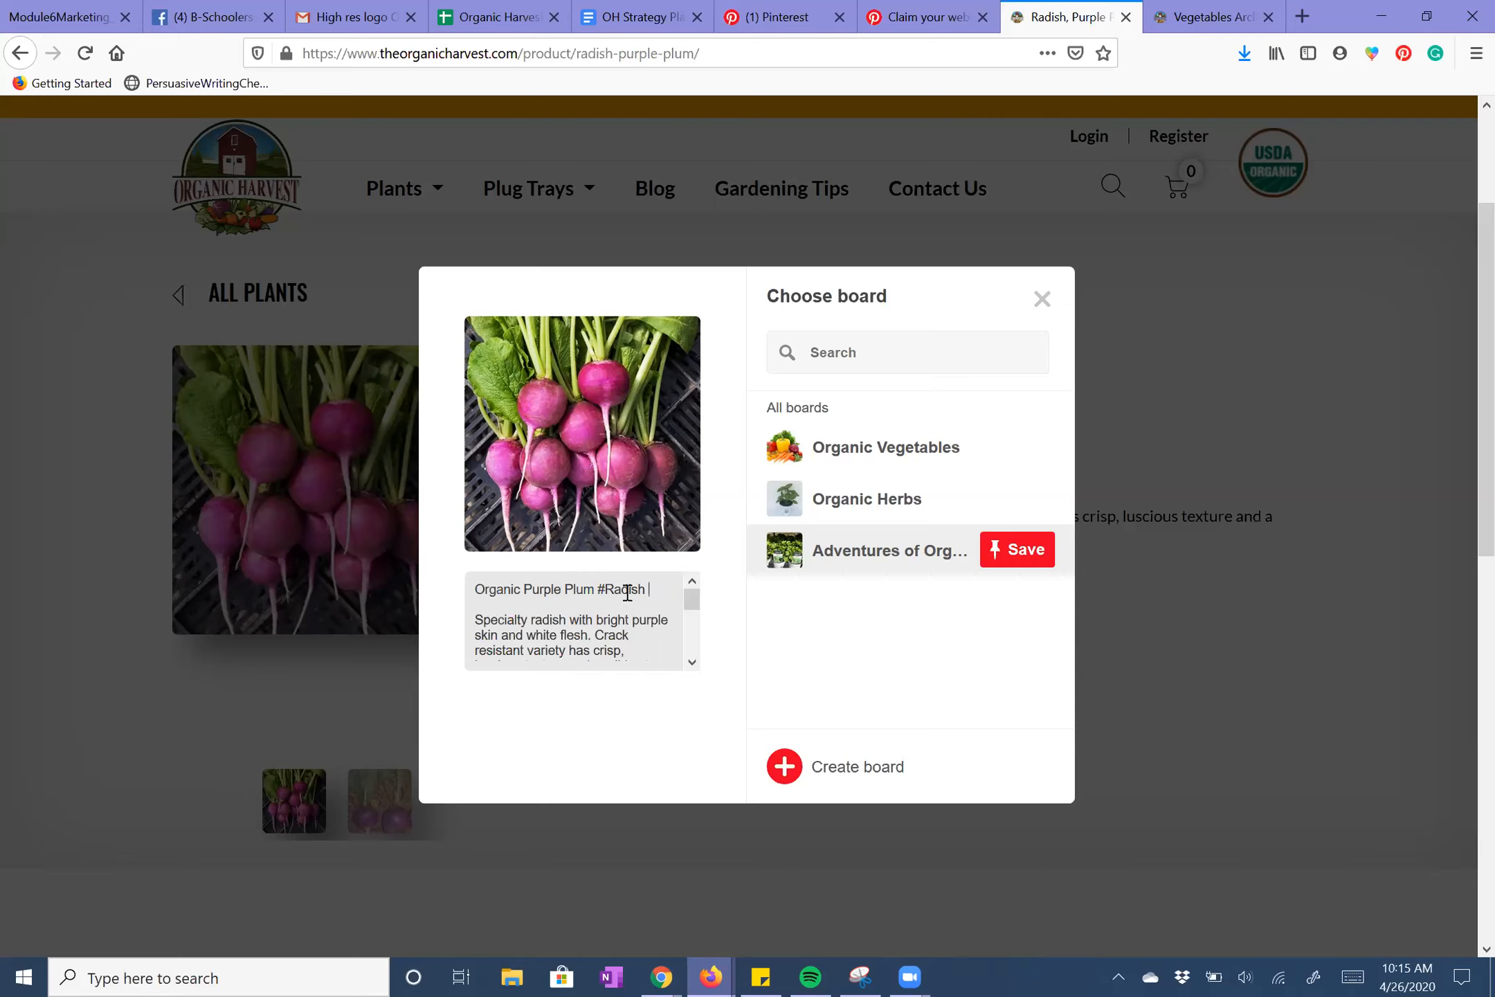
key("BackSpace")
key("BackSpace")
left_click(476, 618)
key("BackSpace")
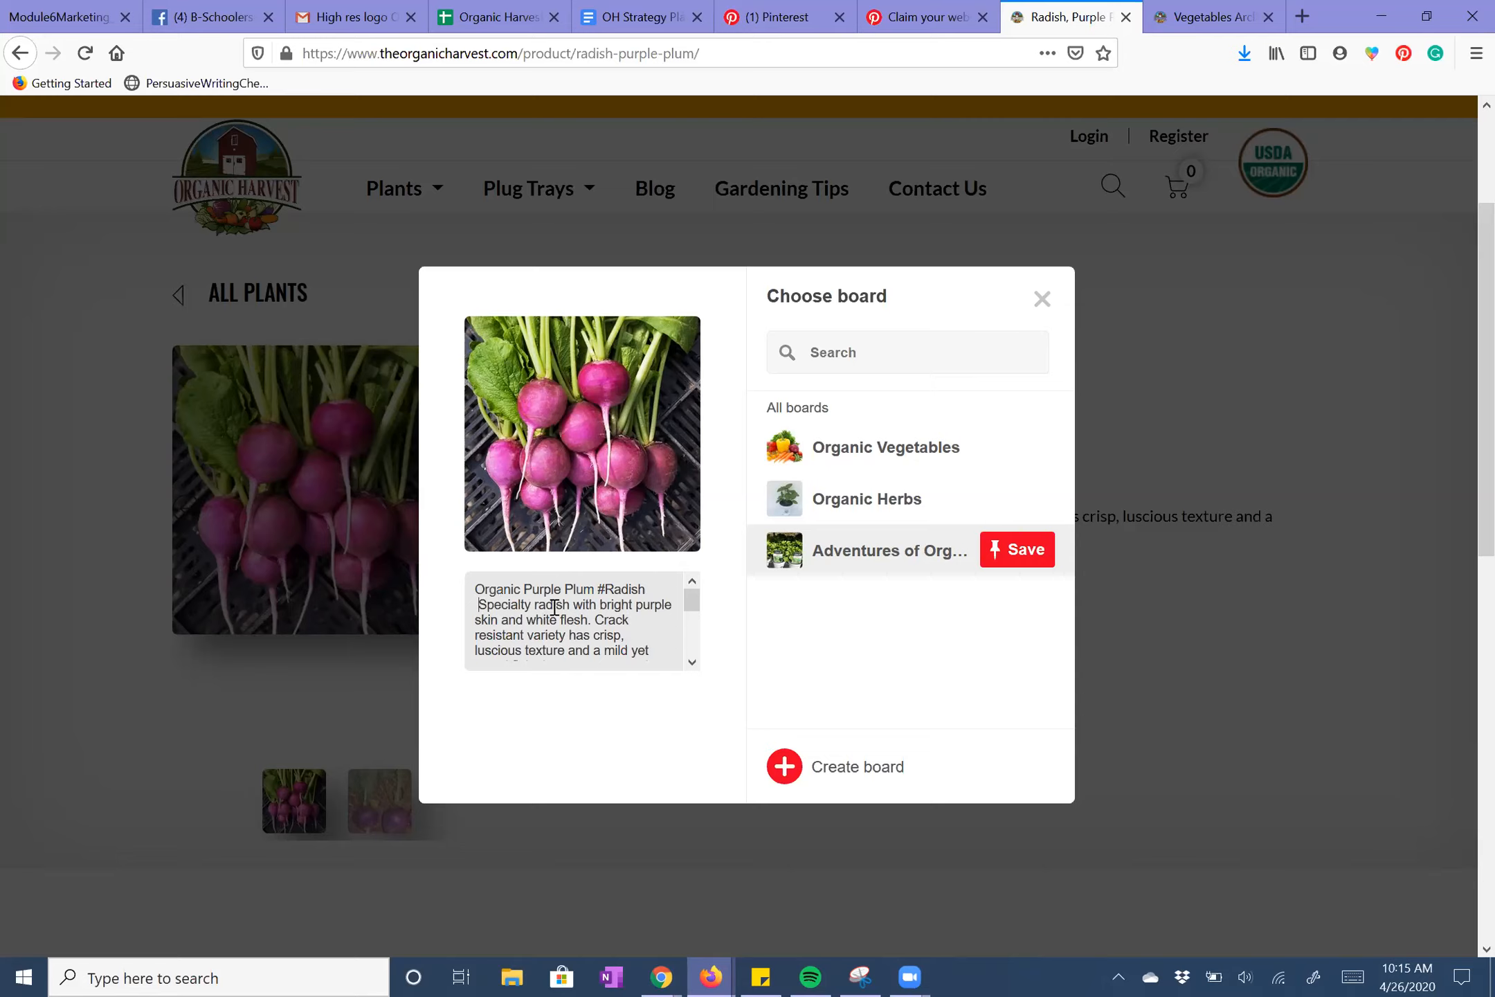
key("Return")
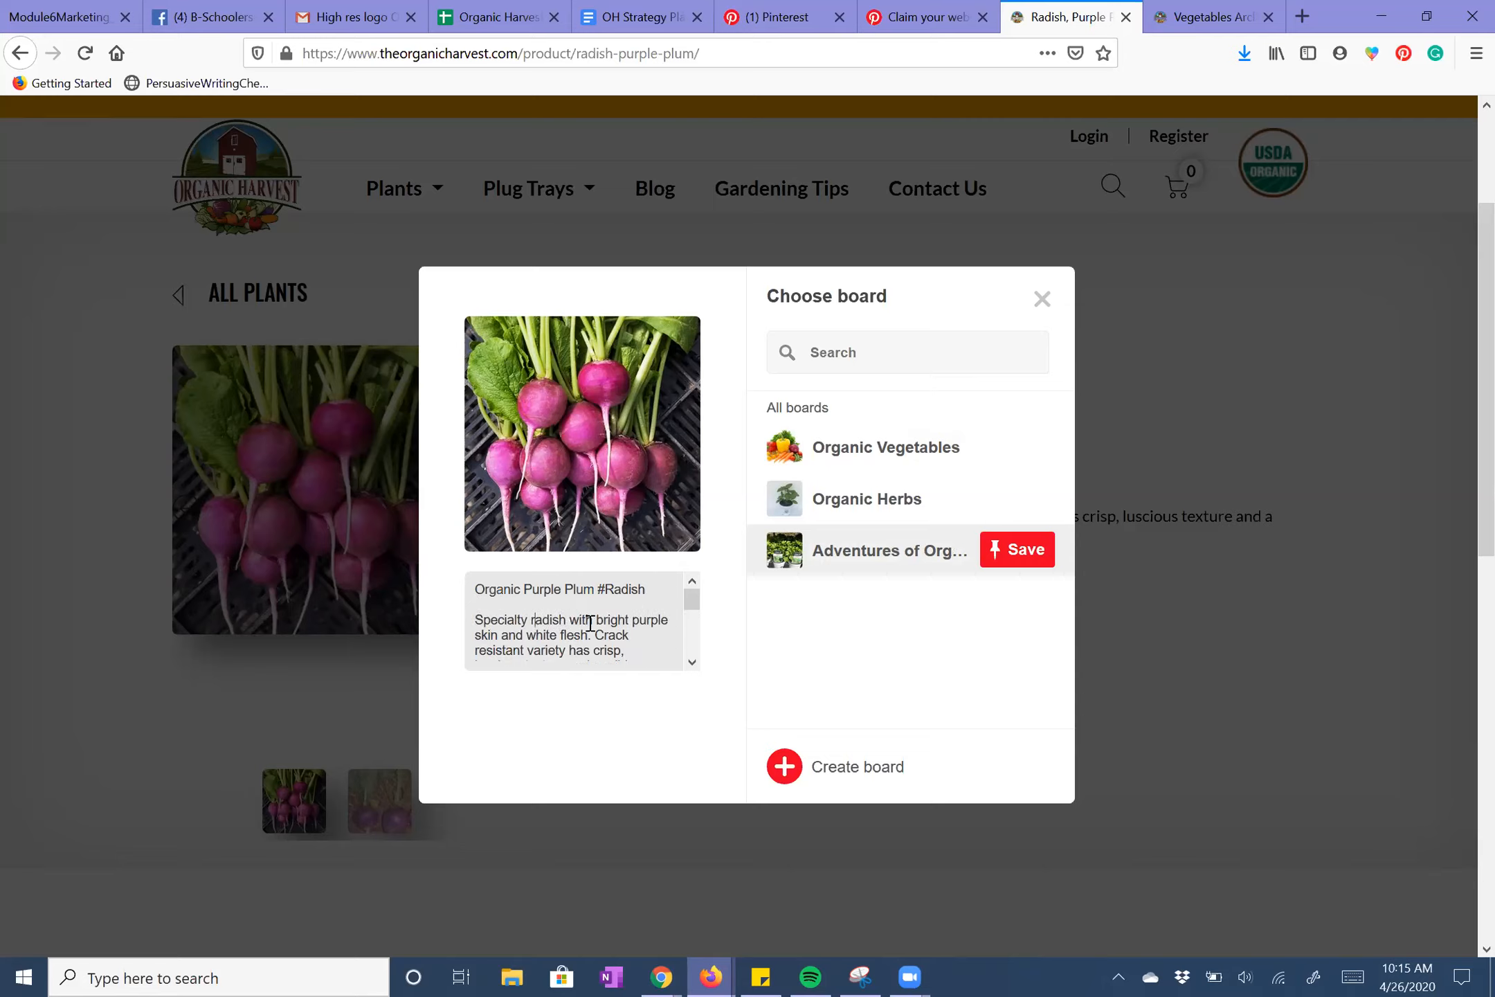
Add a hash sign to the word "radish" in the sentence that begins with "Specialty".
type("#")
scroll(585, 619, "down", 3)
scroll(583, 613, "up", 3)
scroll(582, 612, "up", 1)
Make "Harvest" a hashtag in the "Days to Harvest" line and delete the $5.75 price above it.
left_click(691, 663)
left_click(692, 668)
scroll(692, 666, "down", 1)
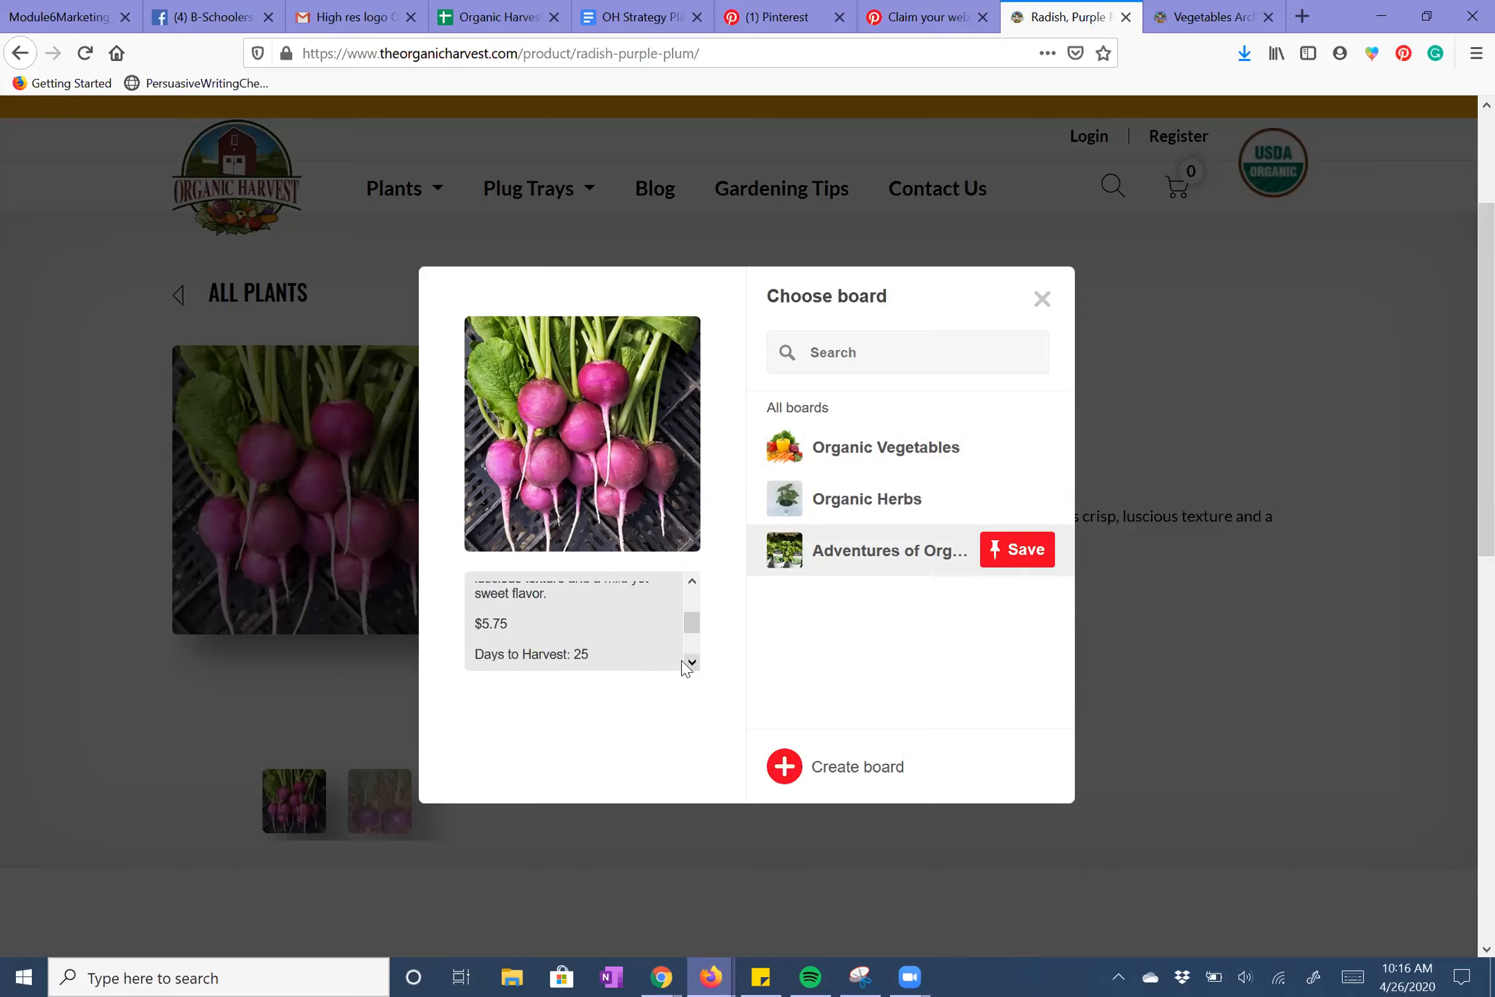
left_click(521, 654)
type("#")
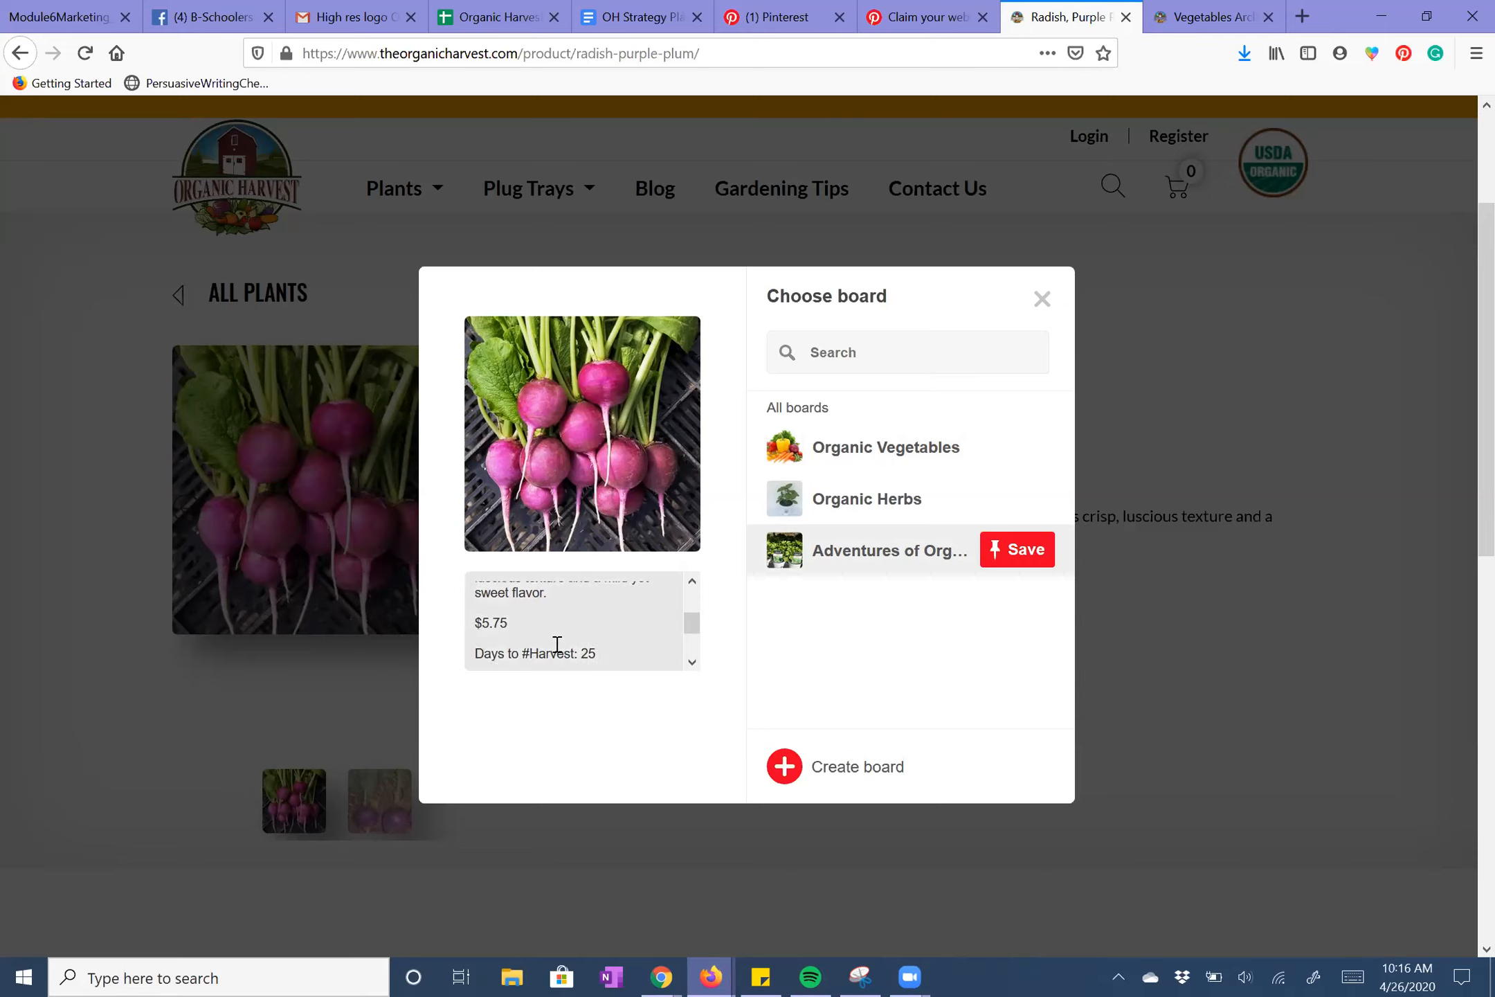
left_click_drag(518, 623, 466, 623)
key("BackSpace")
Add the hashtags #OrganicVegatables #growyourownfood #groworganic after #OrganicHarvest at the end of the description.
scroll(631, 629, "down", 5)
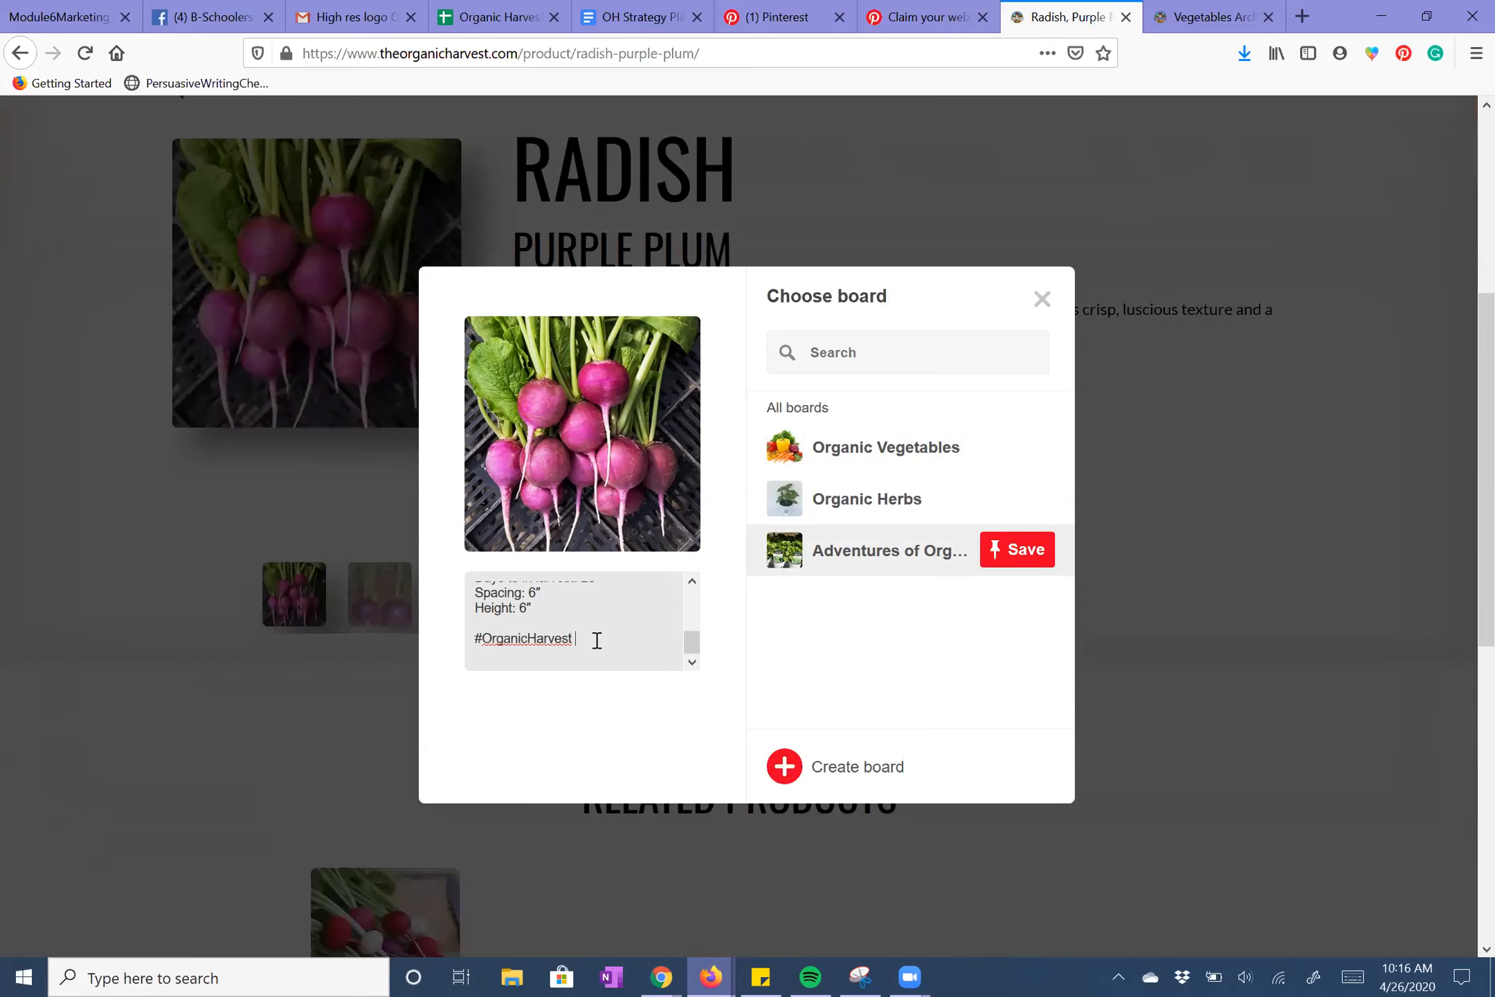
type("#OrganicVegatables #growyouro")
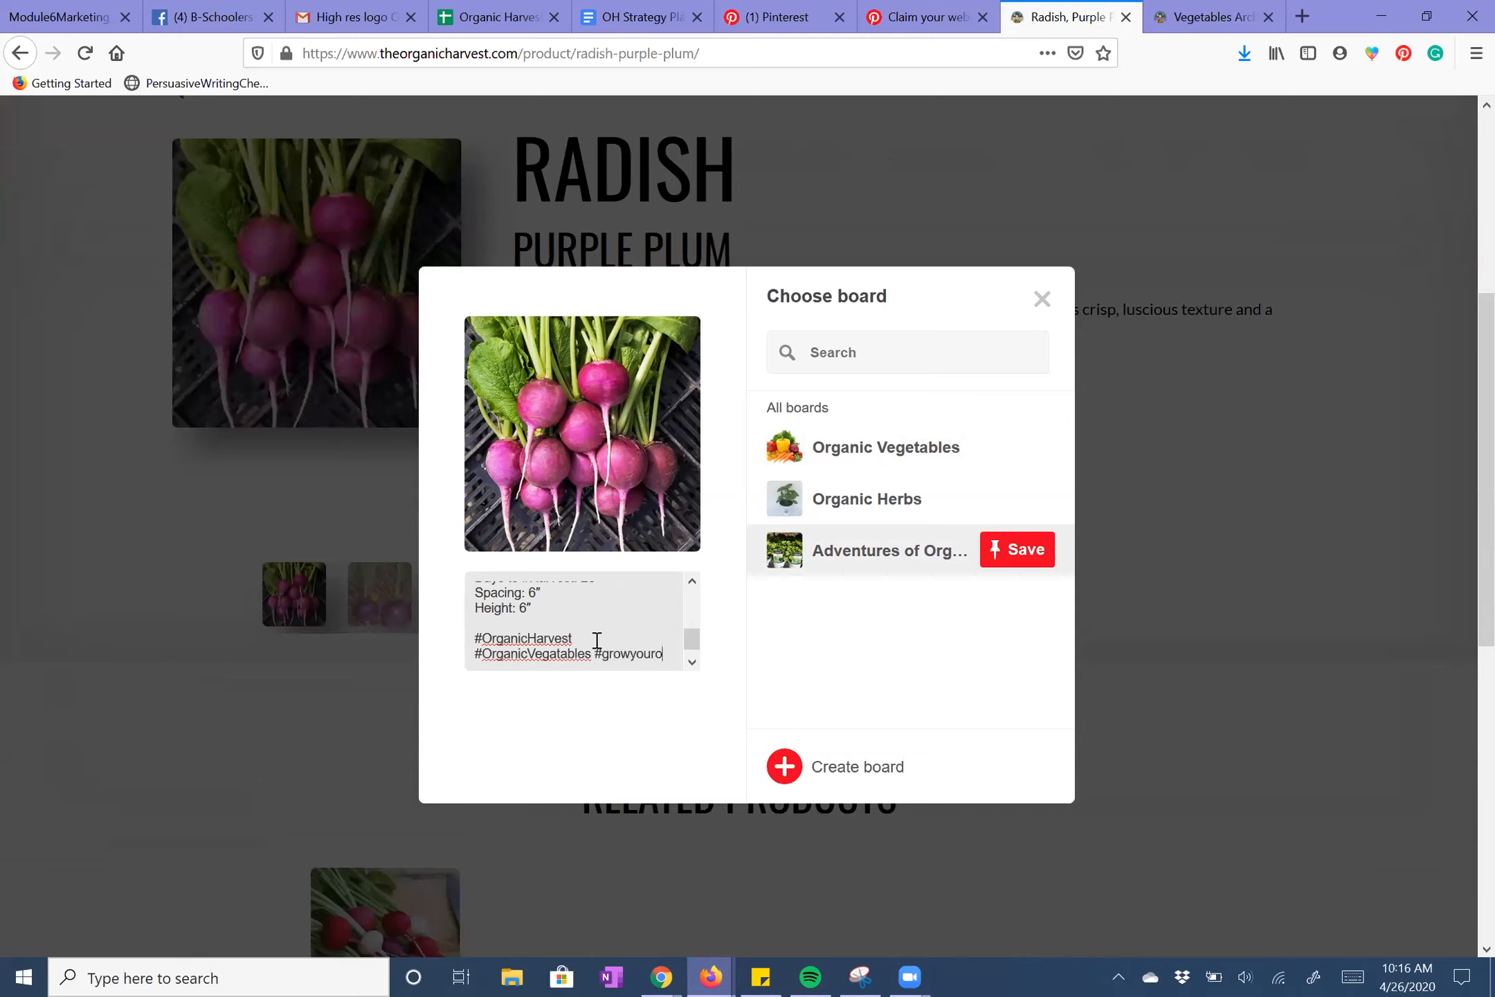
type("wnfood #groworgamic")
key("BackSpace")
key("BackSpace")
type("nic")
Extend the hashtags on a new line with #Organic #organicgardening #gardening.
key("Return")
type("#")
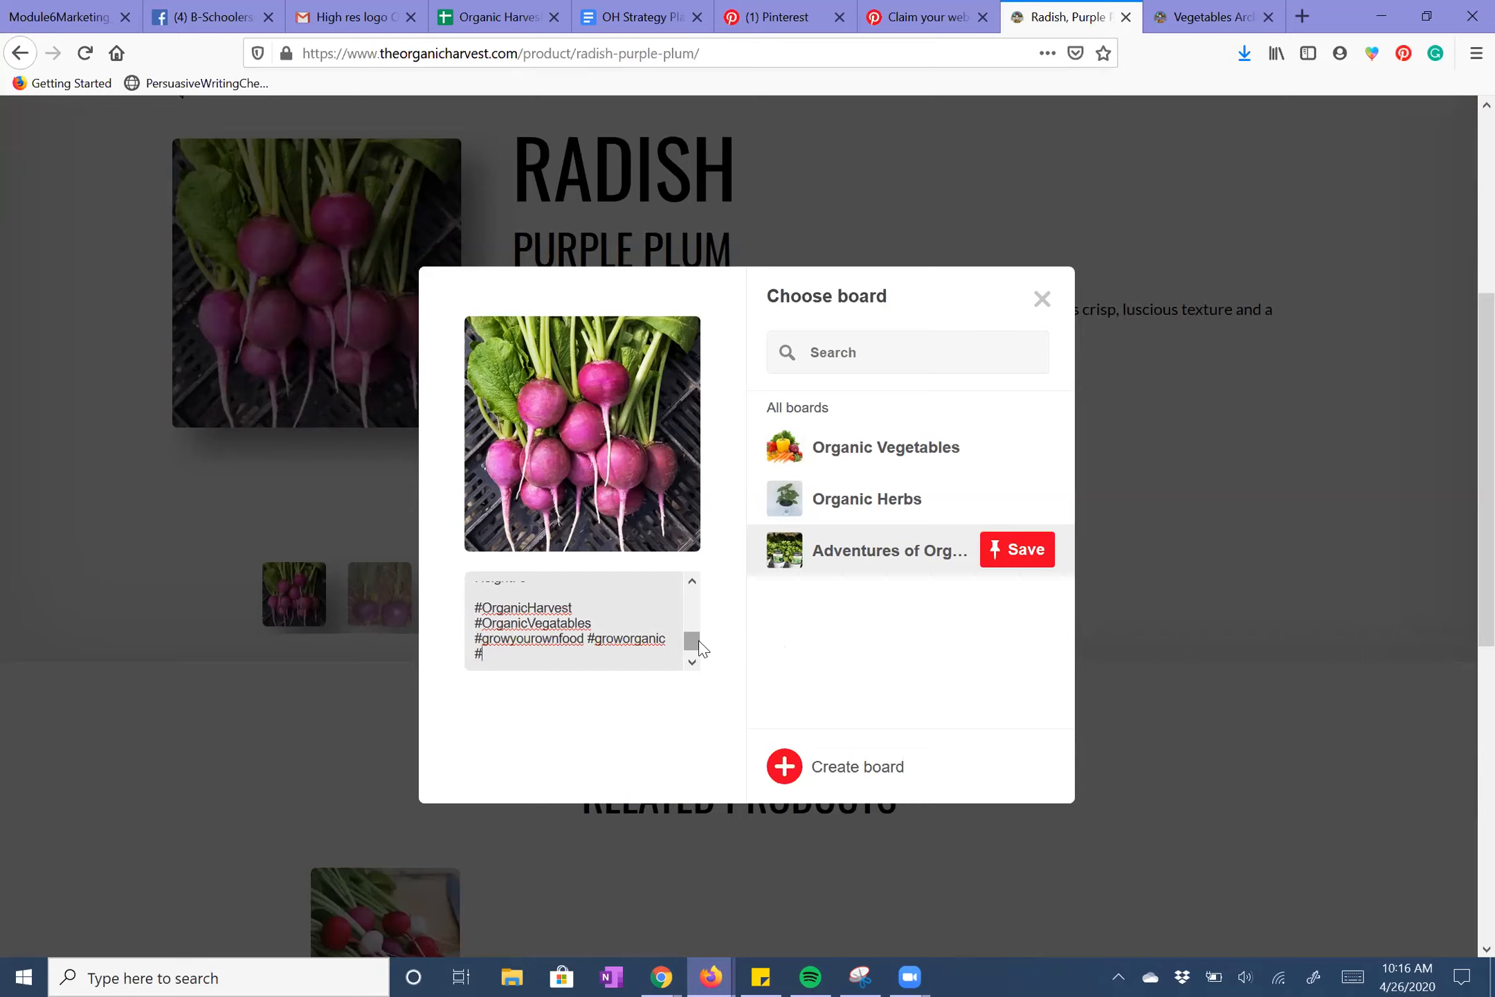
type("Organic #organicgardening ")
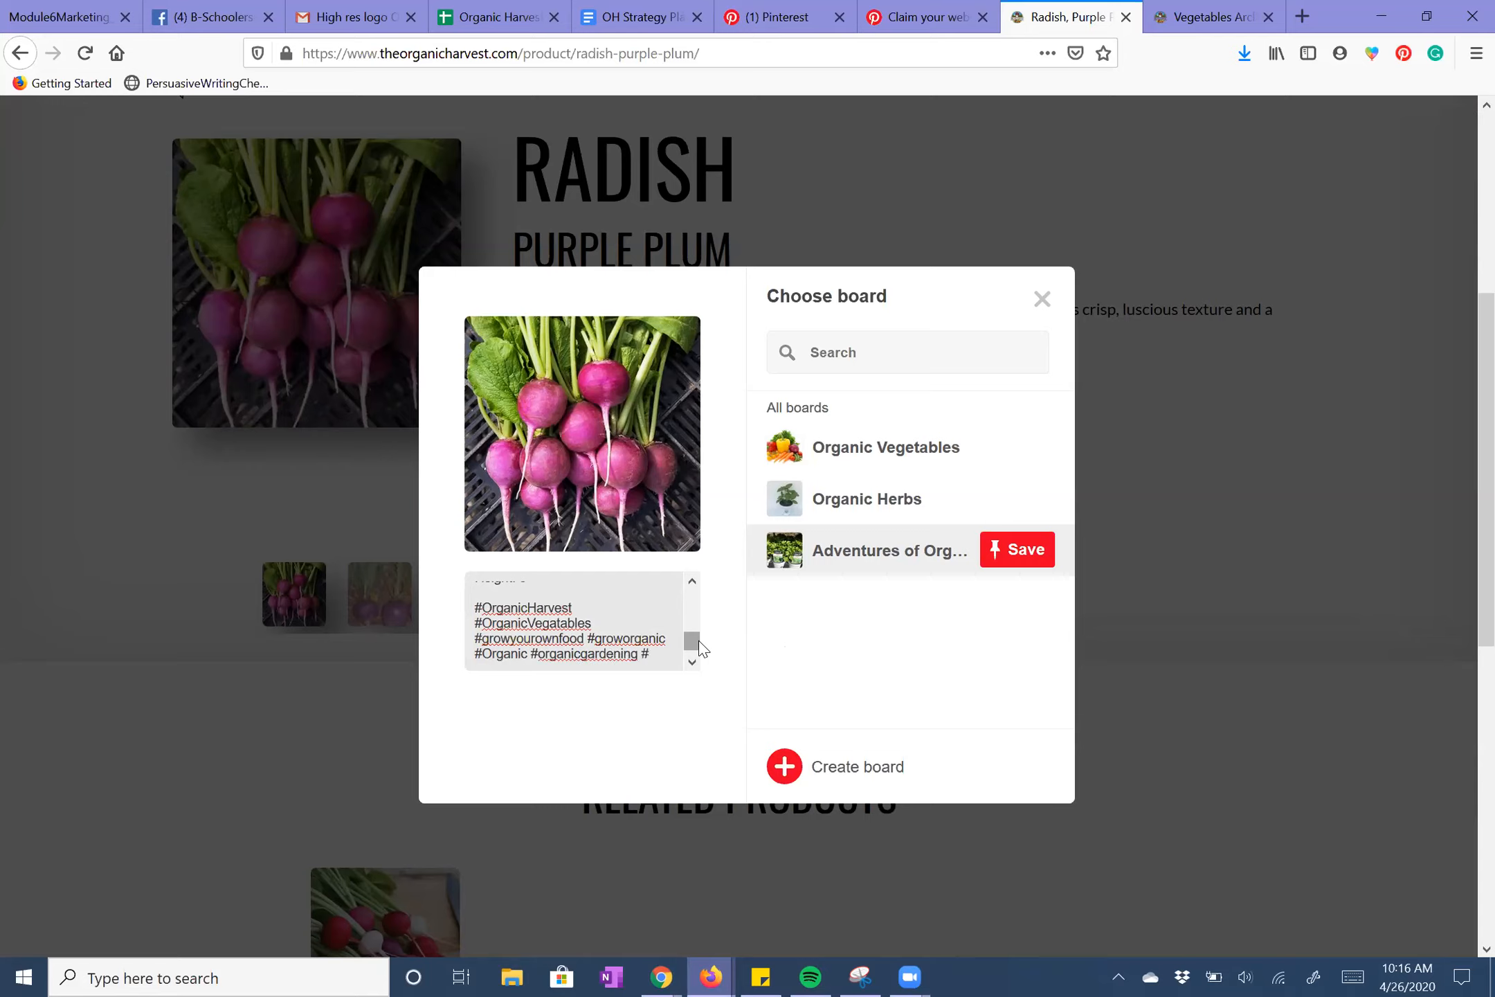
type("#gardening")
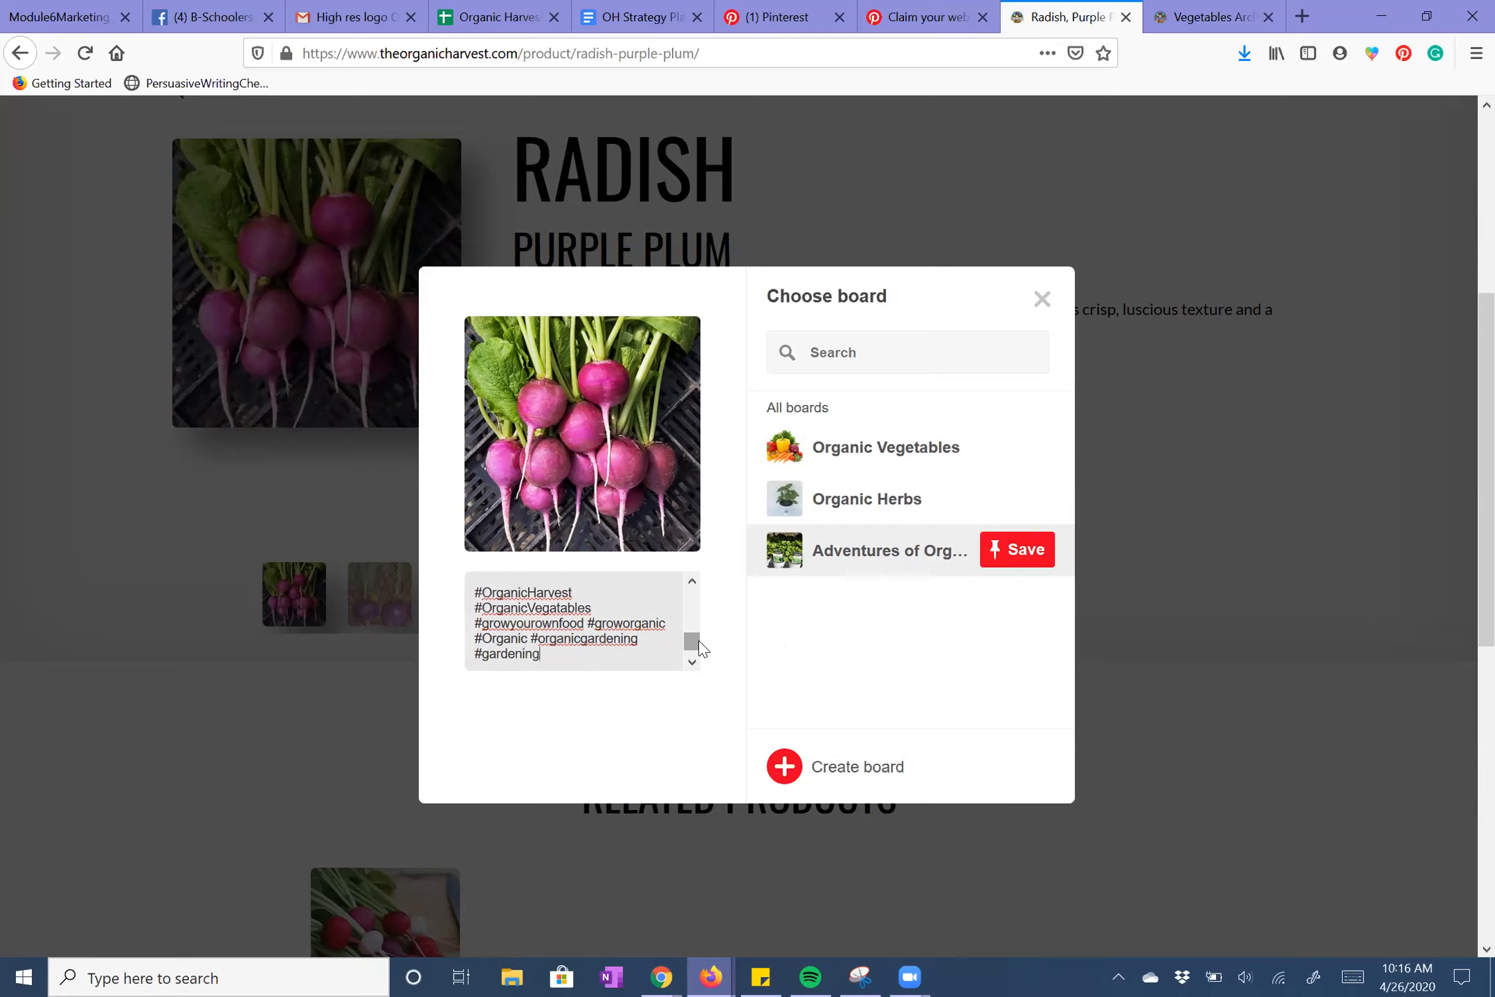
Save the radish pin to the Organic Vegetables board and open the saved pin on Pinterest.
left_click(1016, 447)
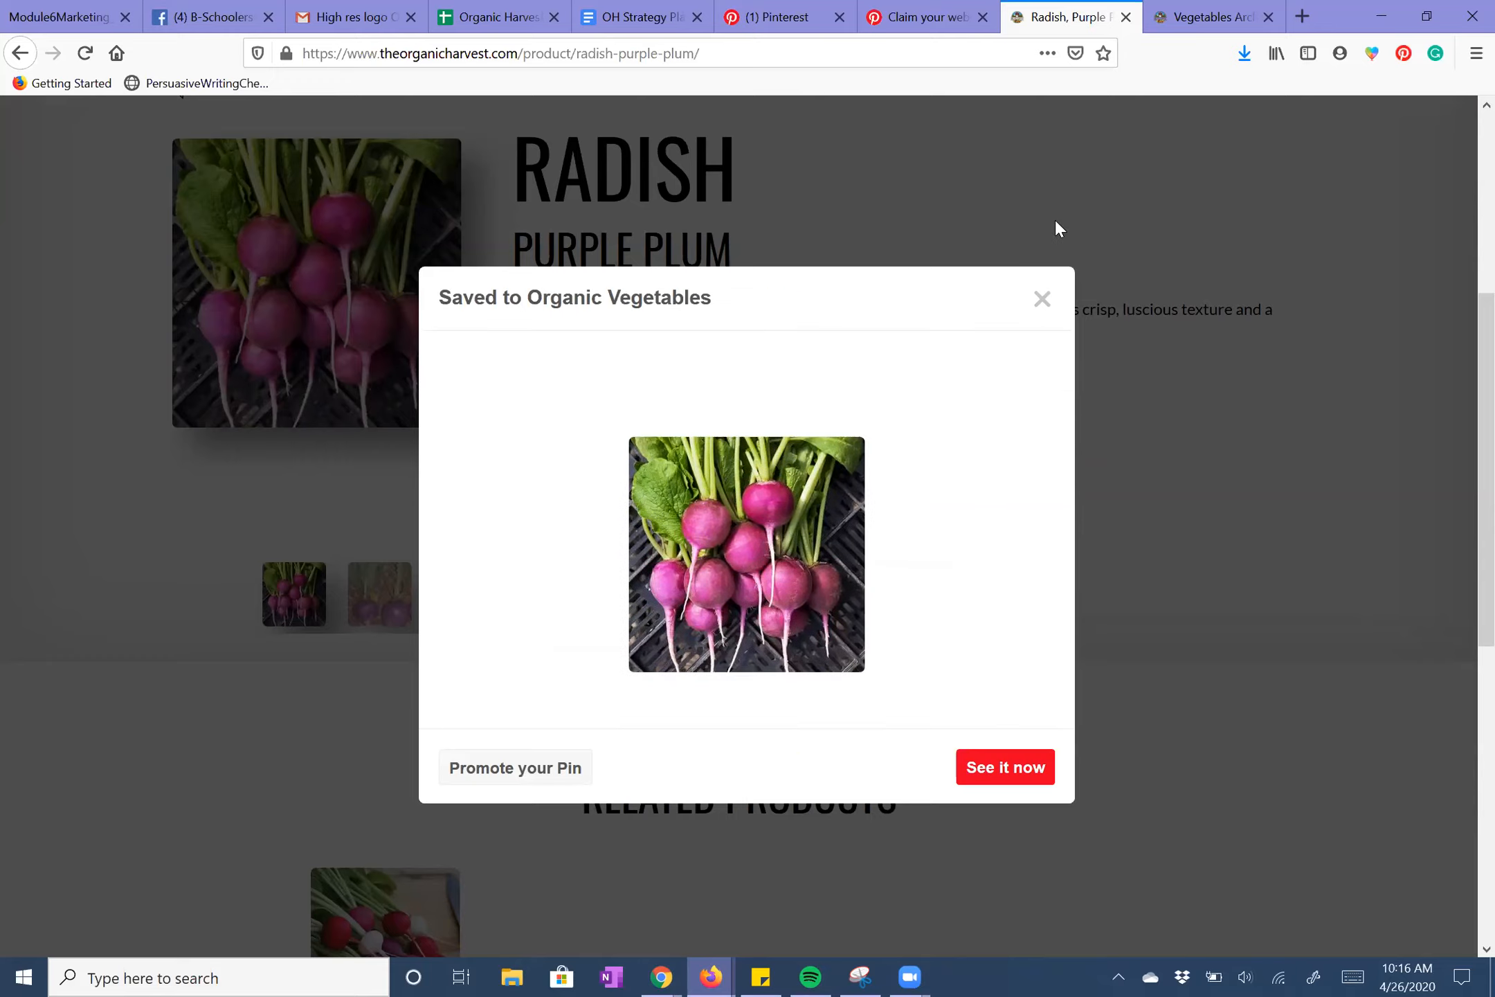
left_click(1035, 781)
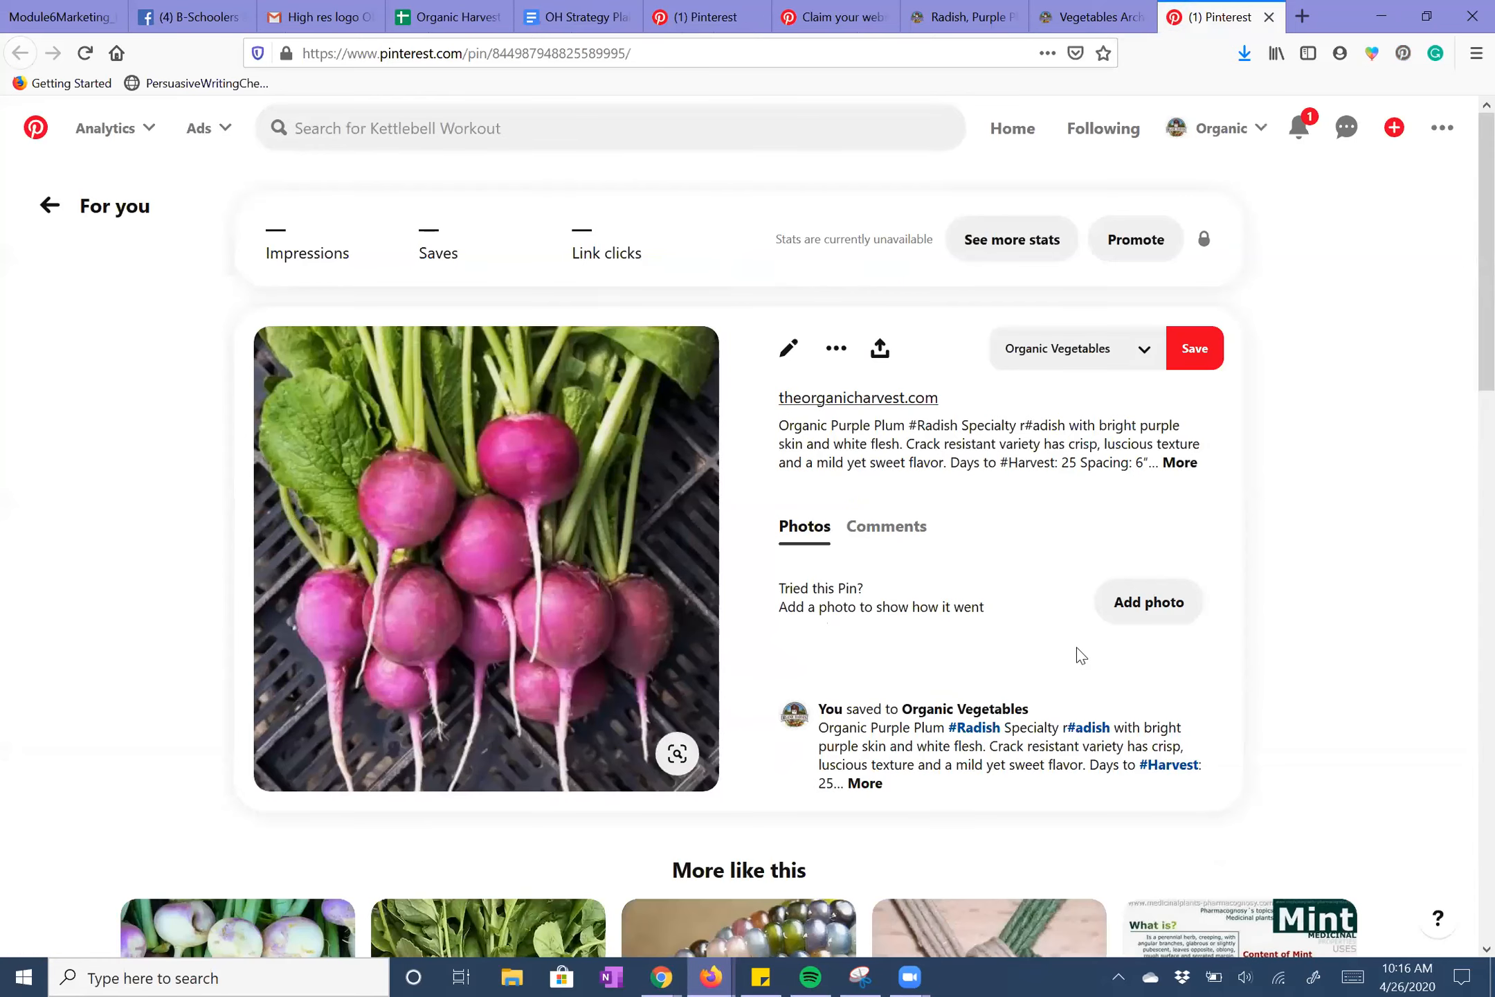
Follow the saved pin's image to its linked website page and check that product page.
left_click(590, 558)
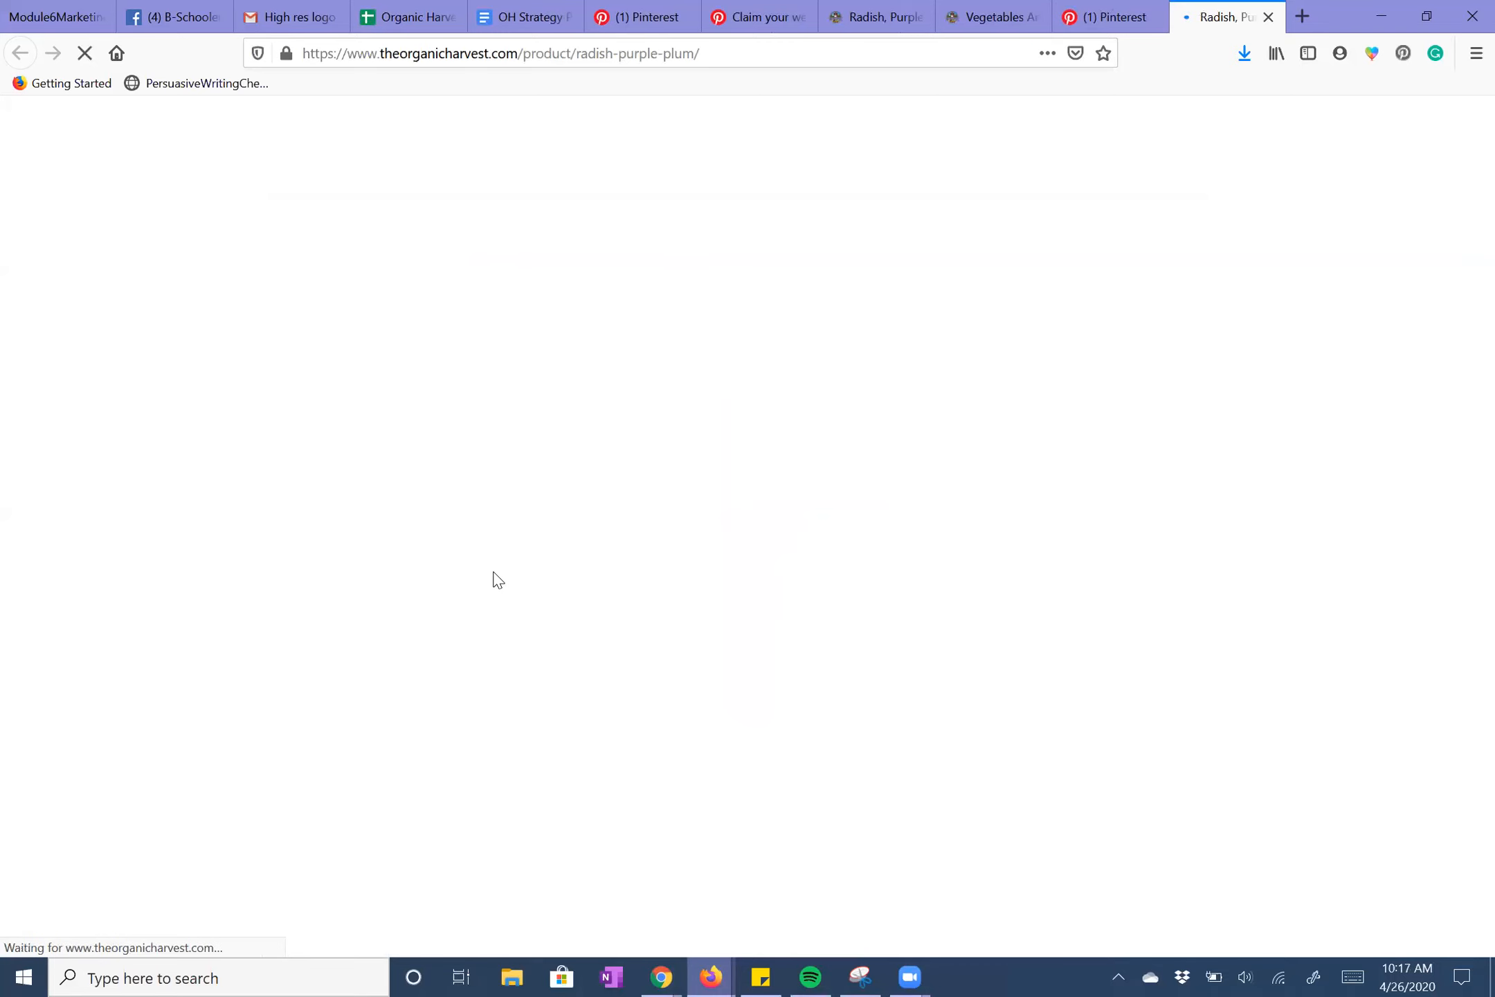
scroll(488, 596, "down", 6)
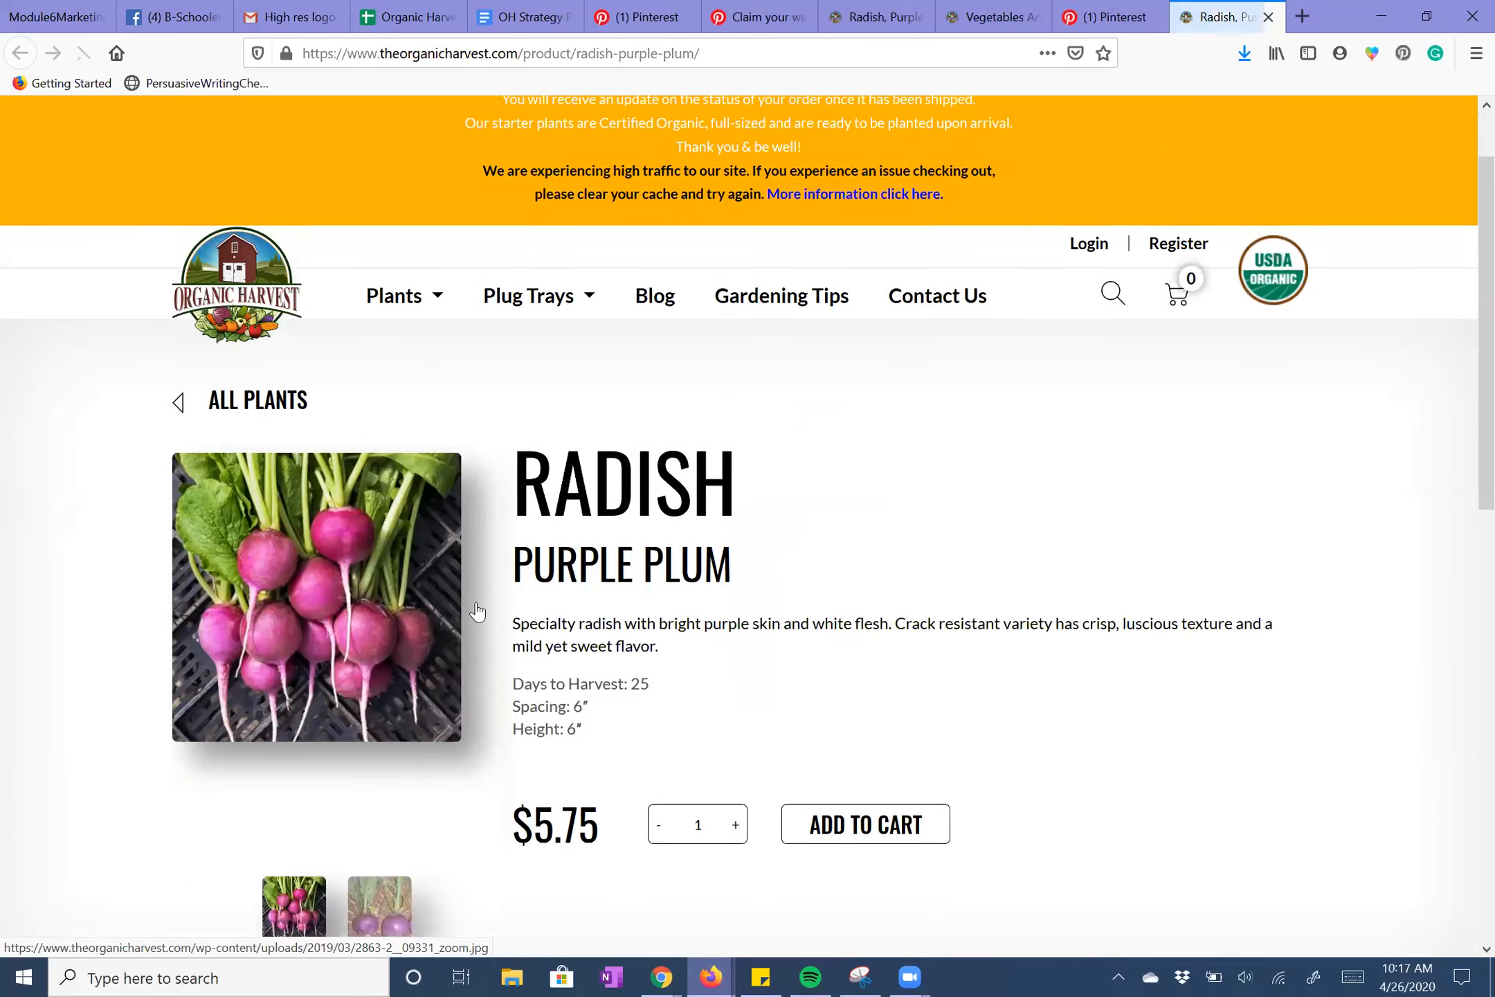
scroll(480, 610, "up", 5)
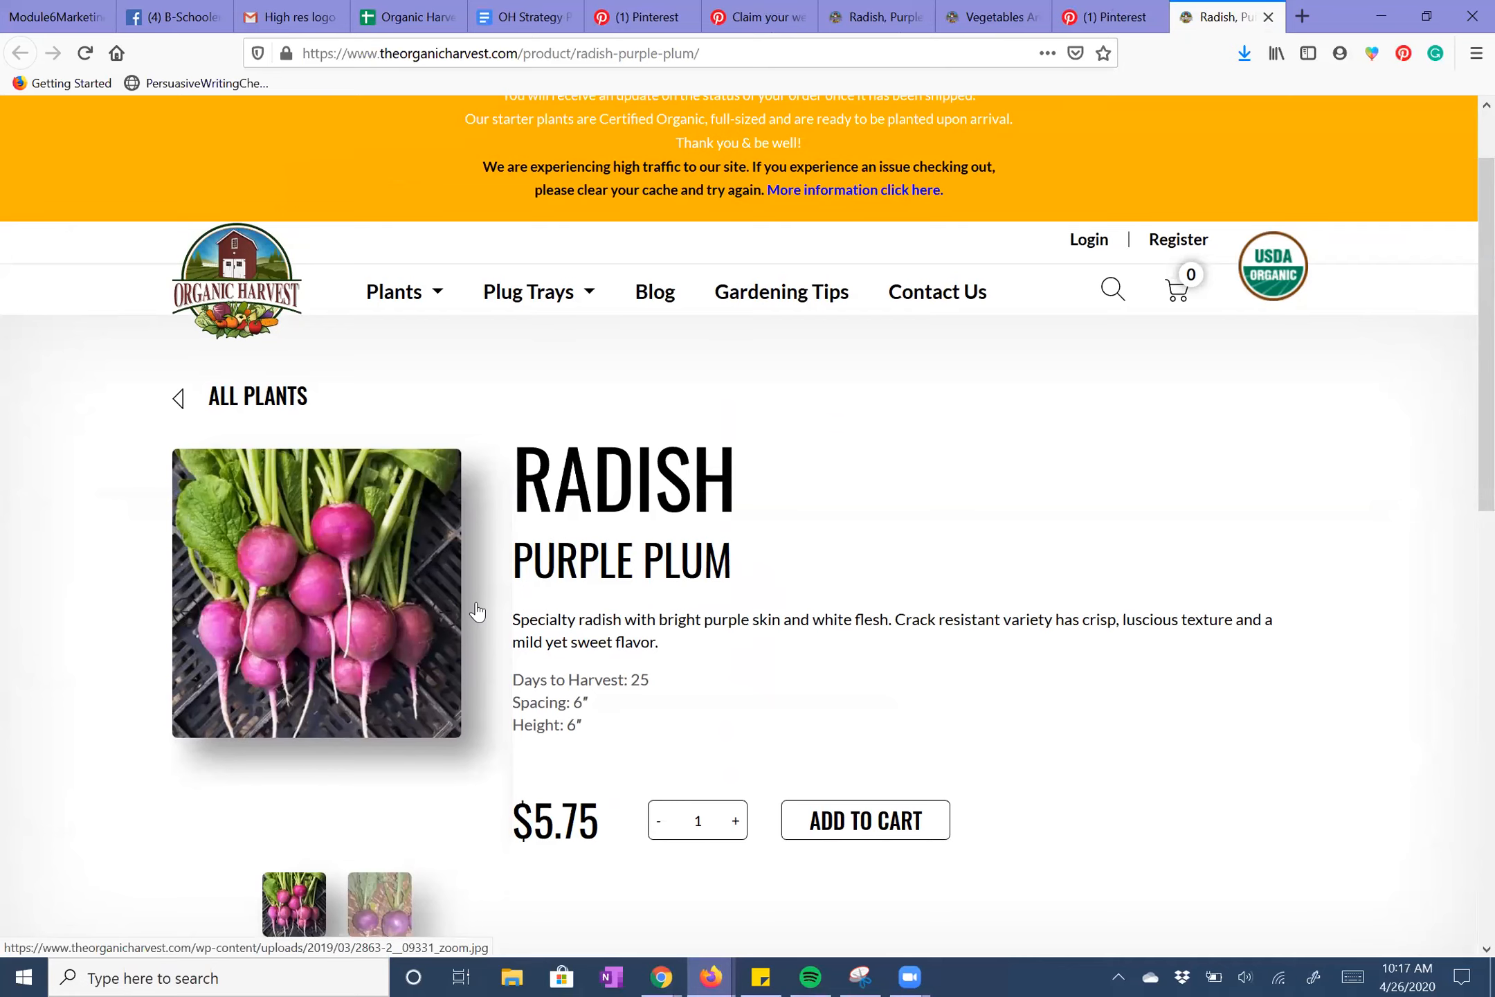
Open the related Valentine's Day radish product and start saving its photo as a pin.
scroll(477, 612, "down", 7)
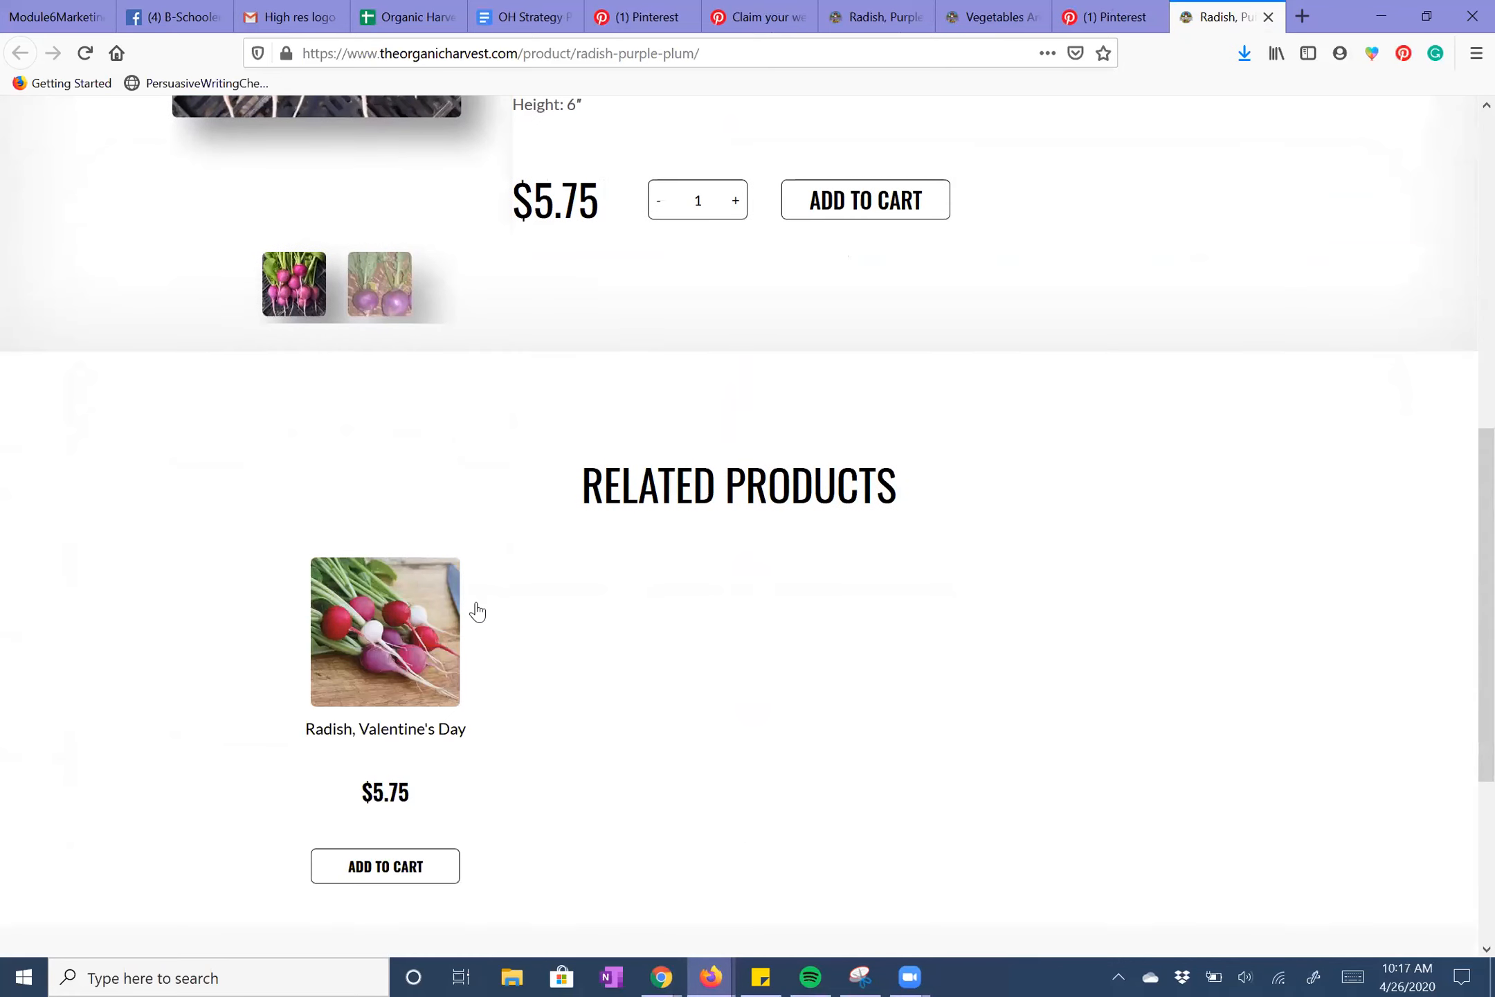
left_click(443, 645)
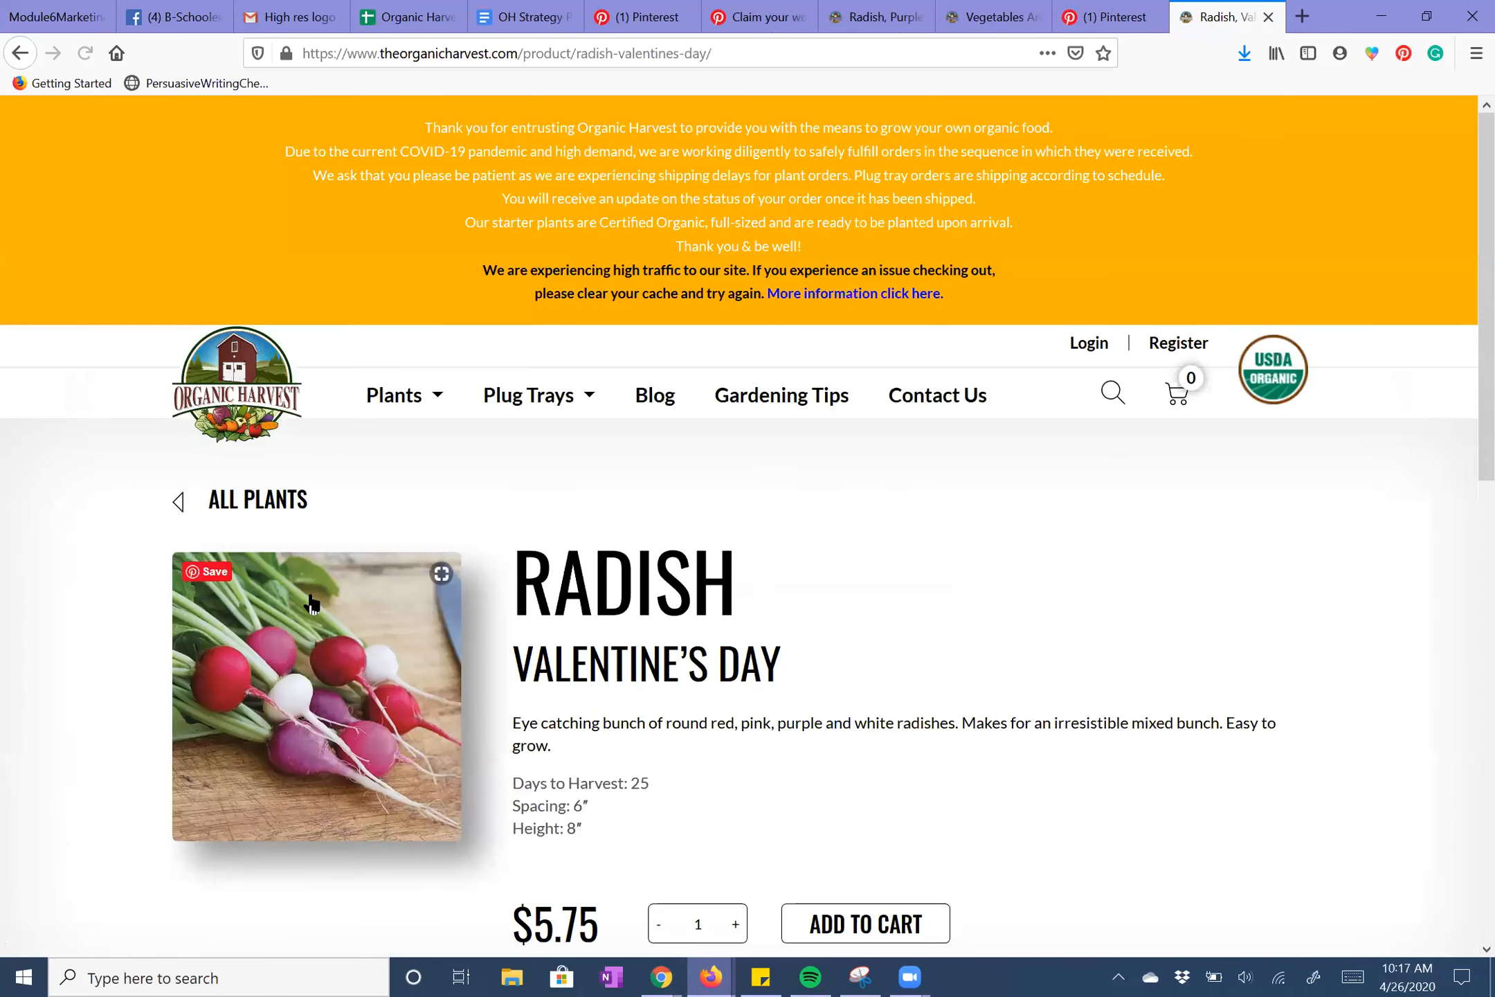
left_click(212, 569)
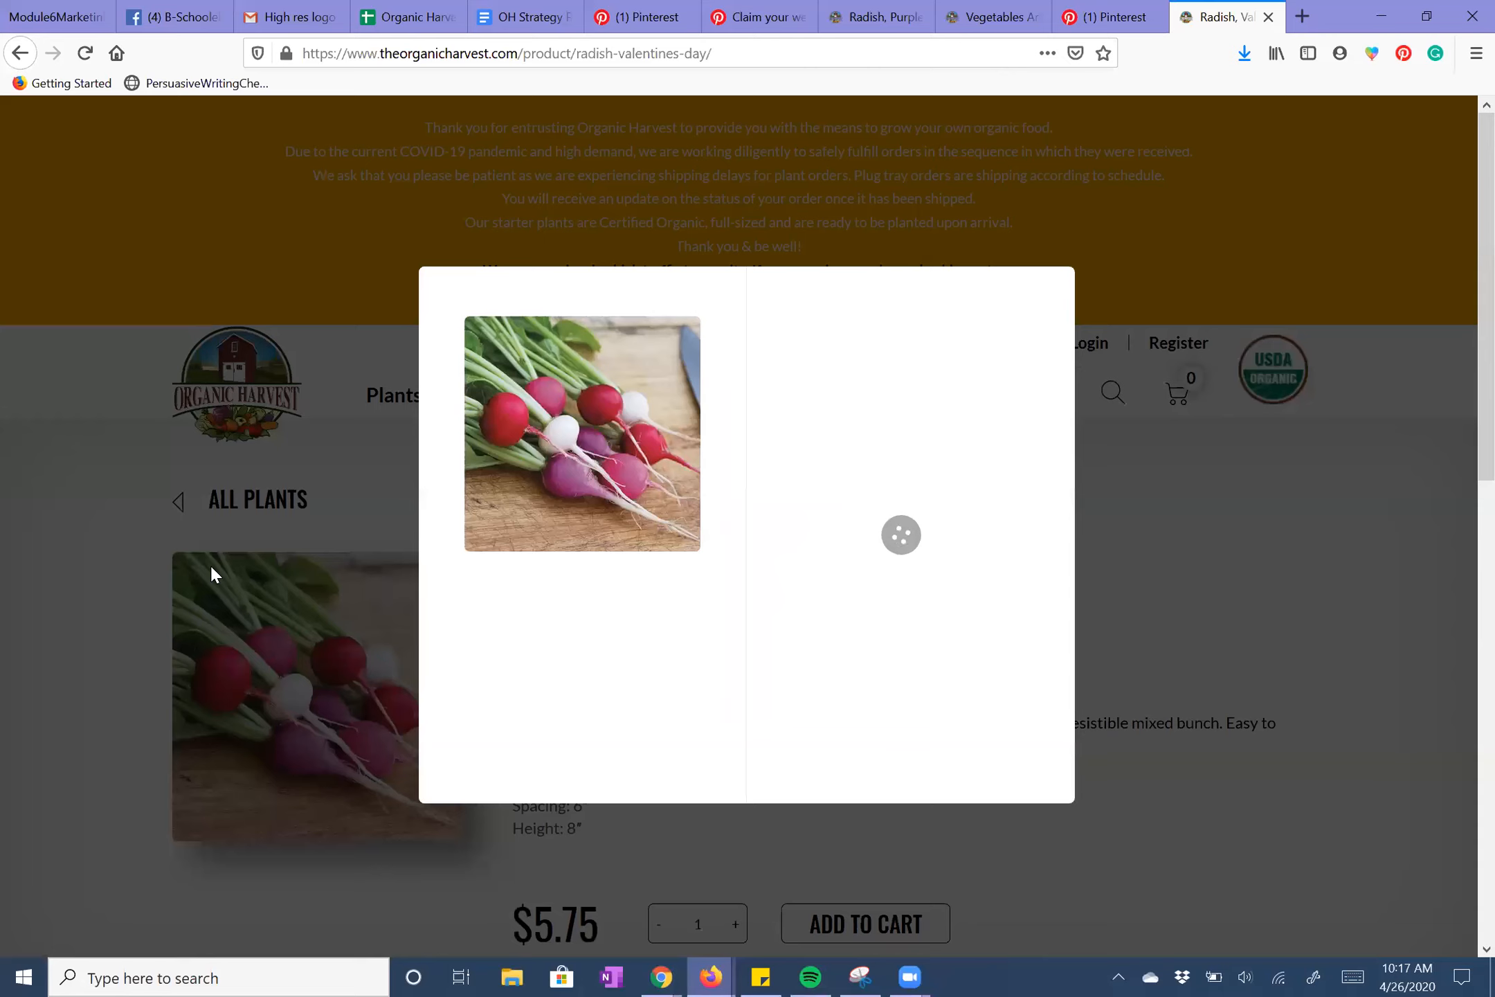